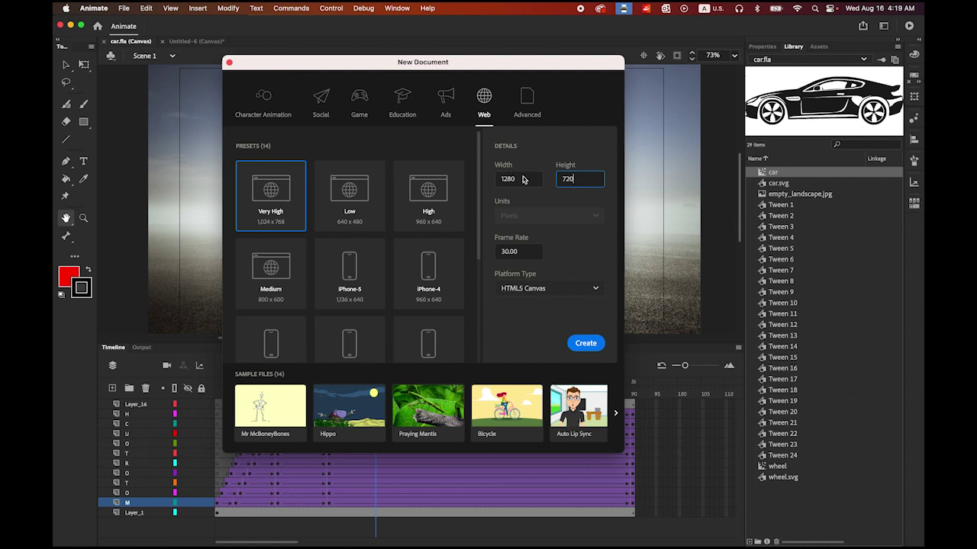
# Create a 1280 × 720, 30 fps HTML5 Canvas document and fit the whole stage in view.
pyautogui.moveTo(525, 178); pyautogui.dragTo(495, 178)
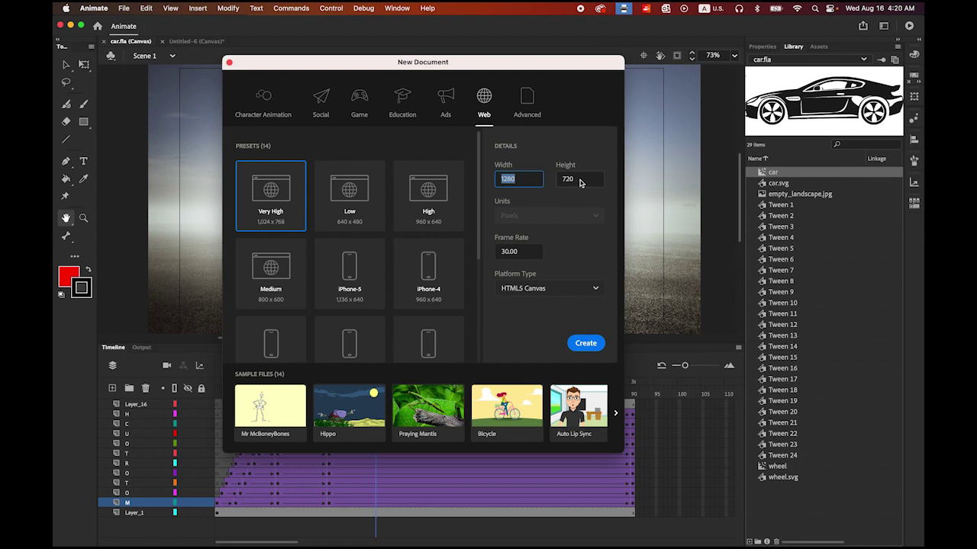
pyautogui.click(581, 180)
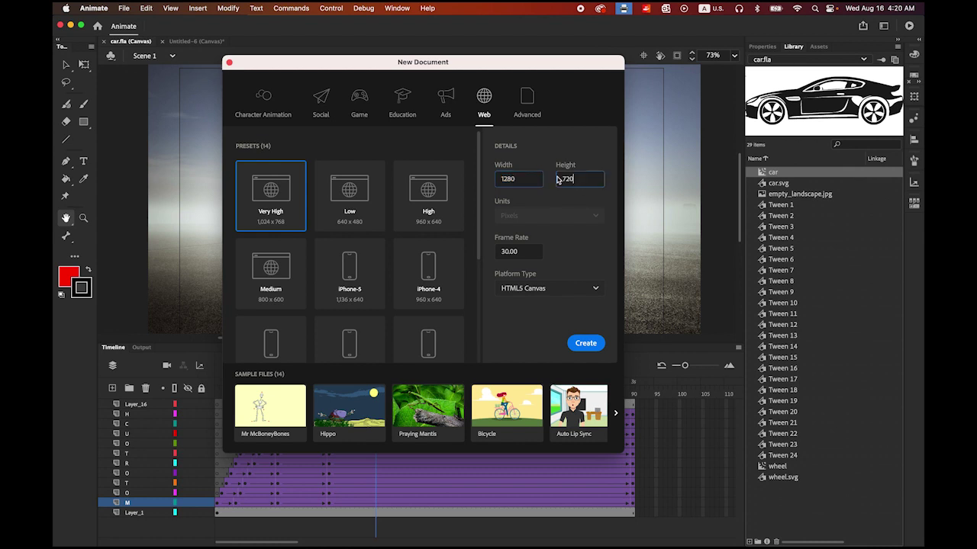
pyautogui.click(527, 253)
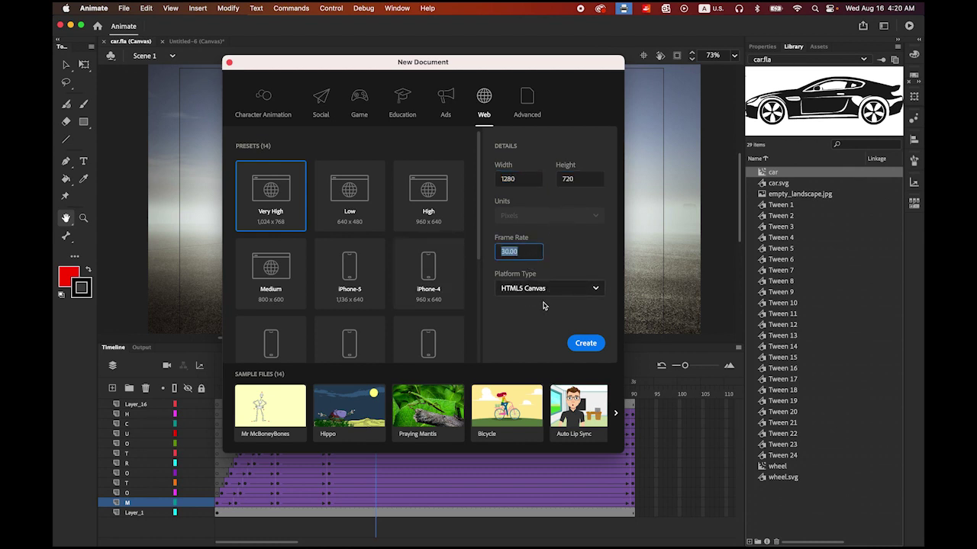
pyautogui.click(585, 344)
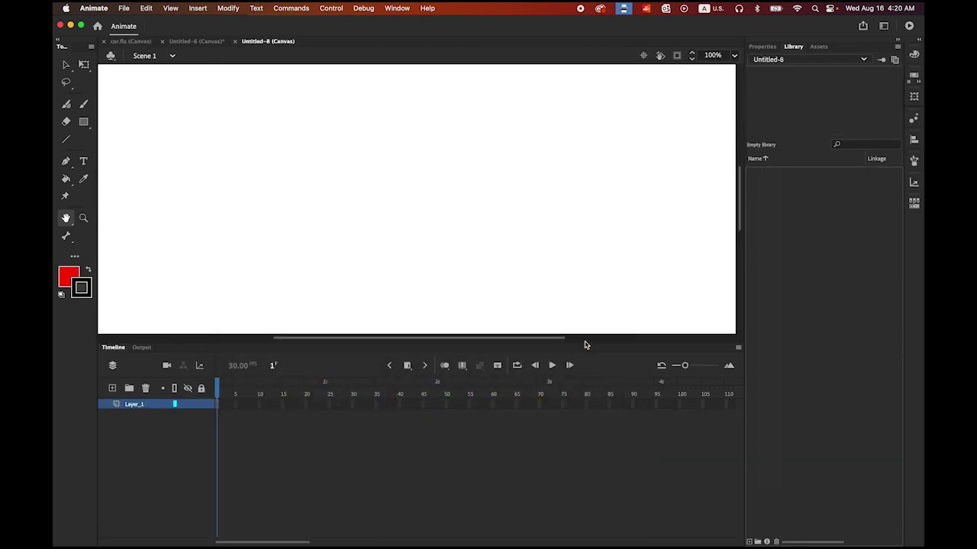
pyautogui.doubleClick(65, 219)
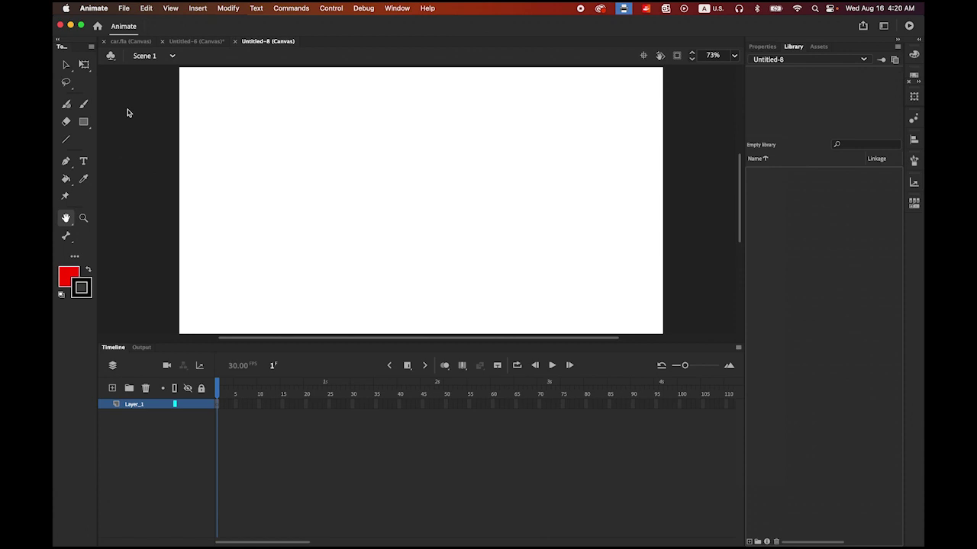
# Import car.svg, empty_landscape.jpg and wheel.svg to the library, keeping SVG paths on one layer.
pyautogui.click(123, 7)
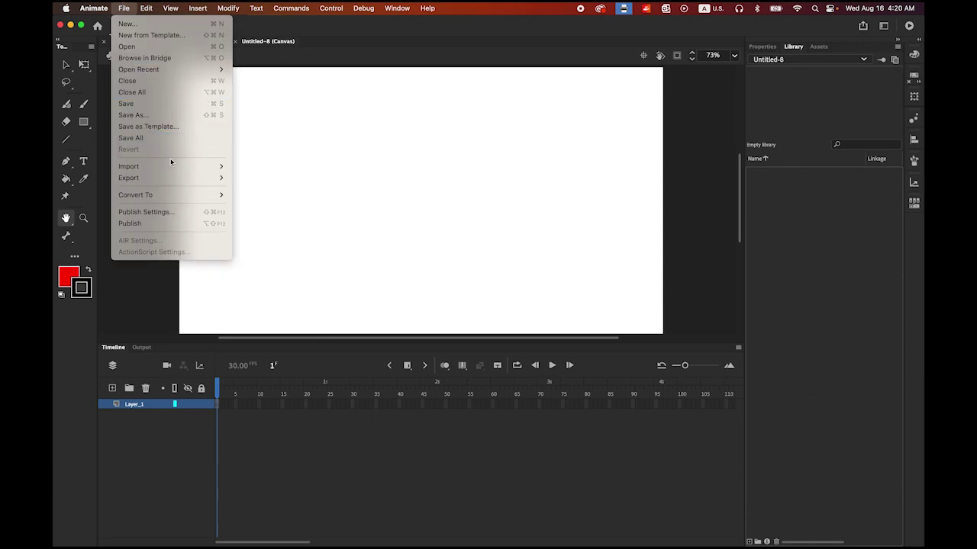
pyautogui.moveTo(173, 166)
pyautogui.click(266, 178)
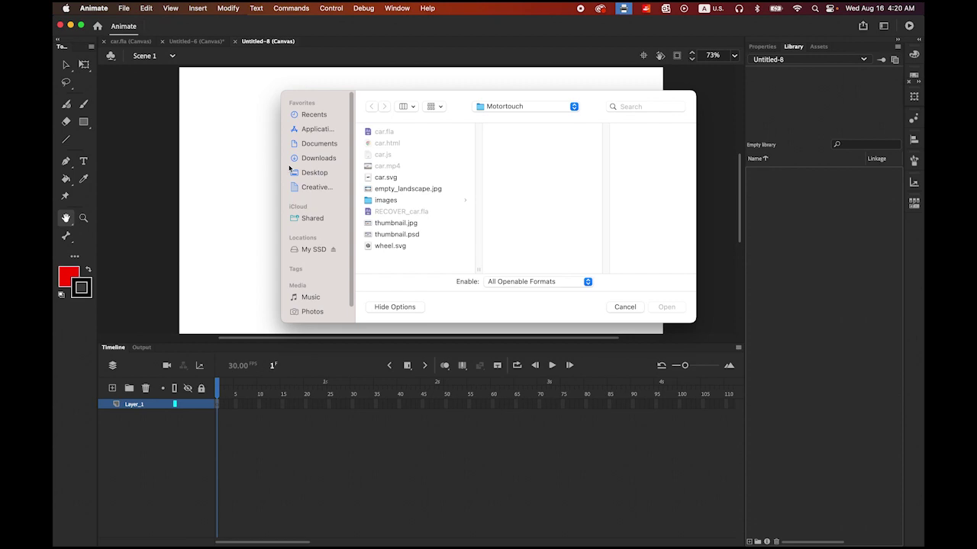
pyautogui.click(377, 180)
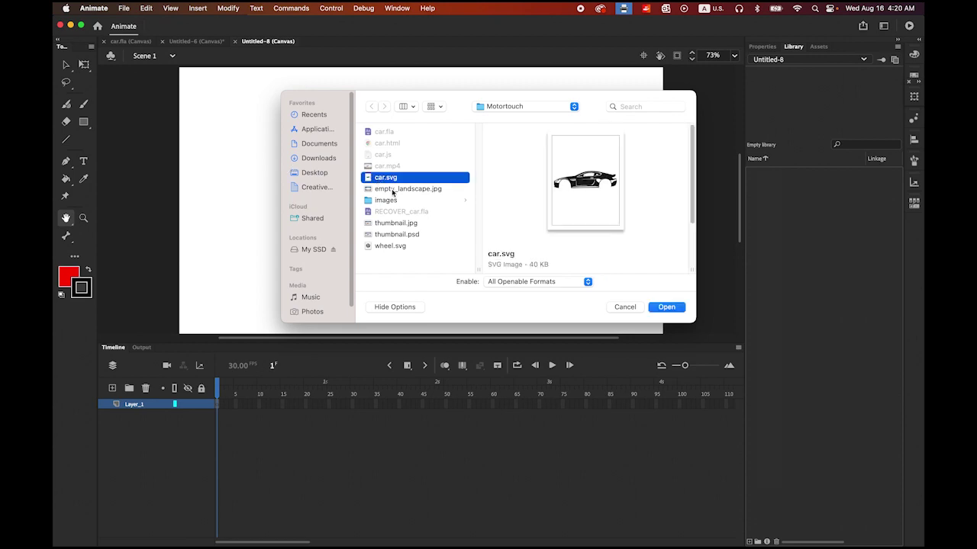
pyautogui.keyDown('shift'); pyautogui.click(393, 190); pyautogui.keyUp('shift')
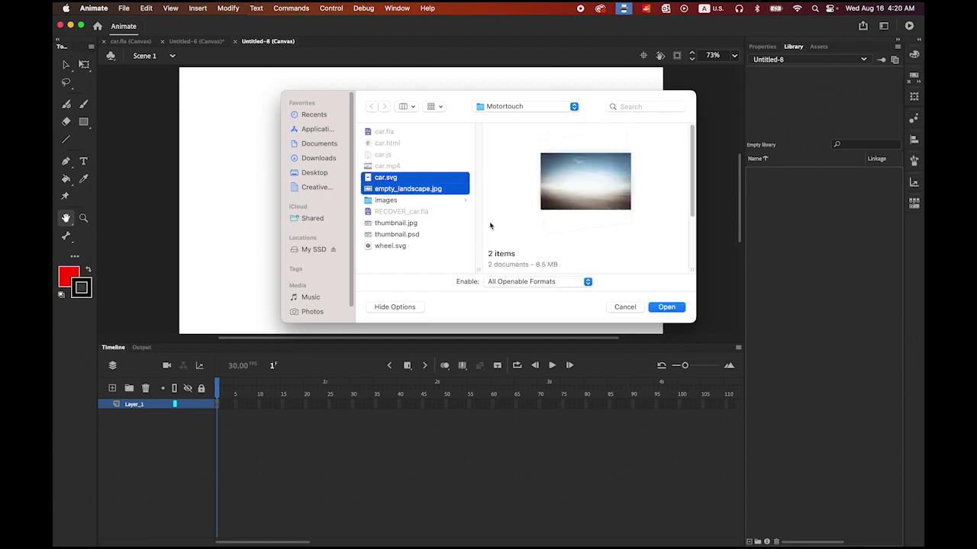
pyautogui.keyDown('super'); pyautogui.click(395, 248); pyautogui.keyUp('super')
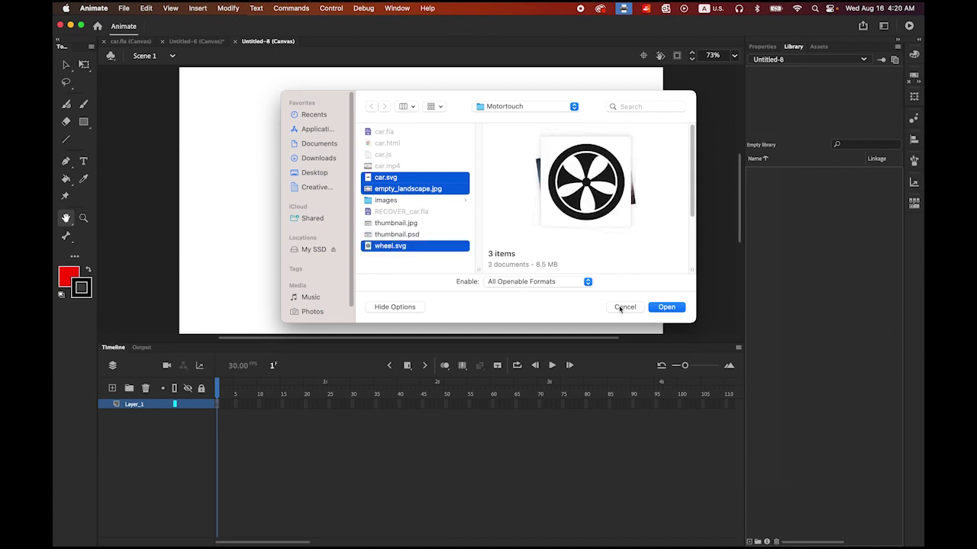
pyautogui.click(667, 307)
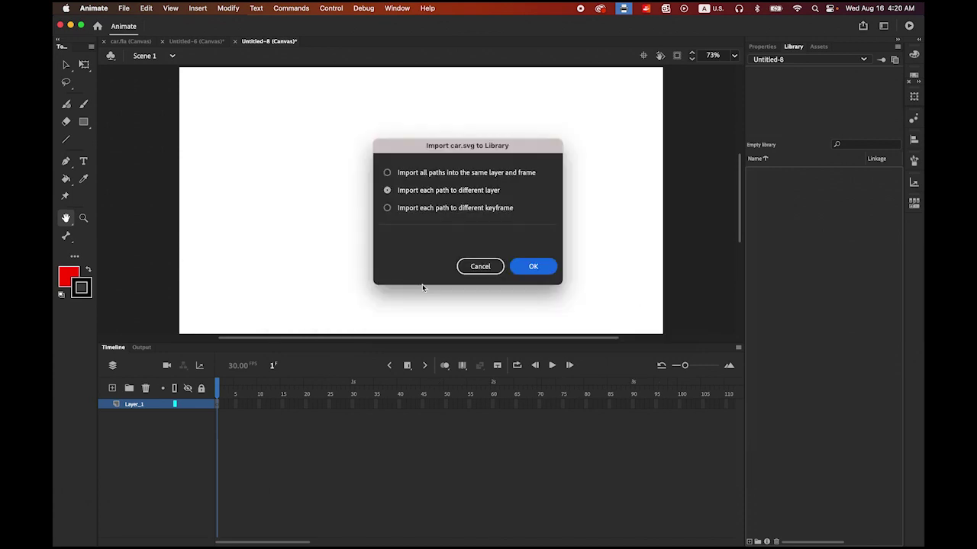
pyautogui.click(387, 173)
pyautogui.click(532, 266)
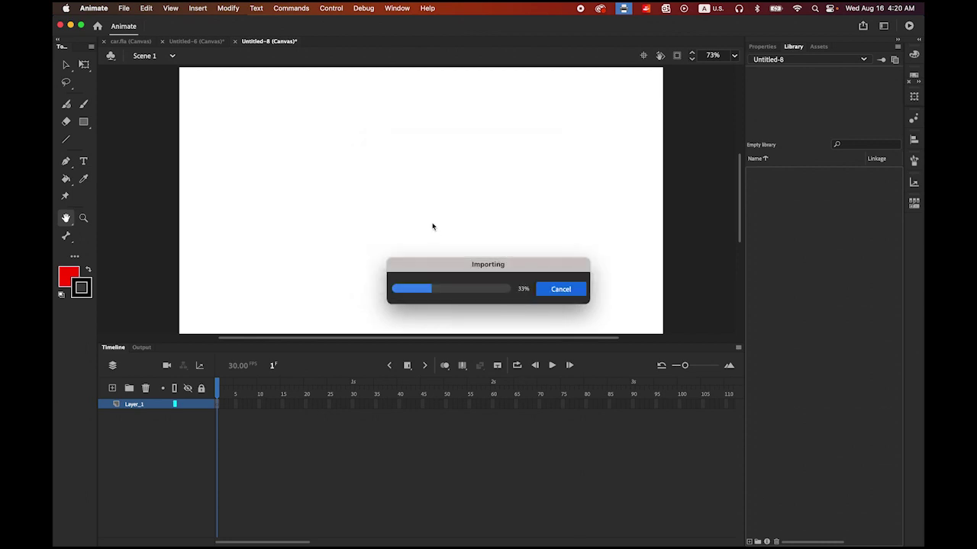
pyautogui.click(386, 173)
pyautogui.click(532, 265)
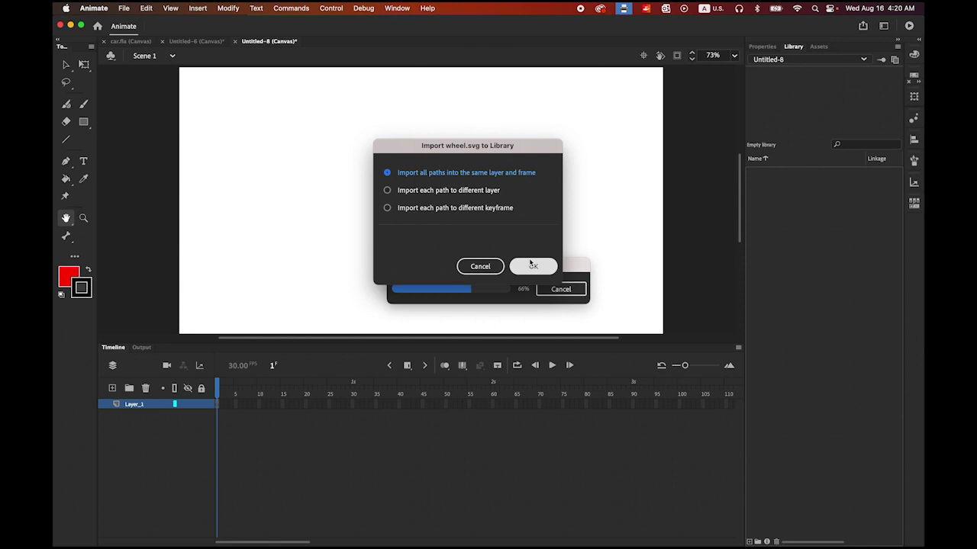
# Delete the extra Symbol 2 from the library and preview the three imported assets.
pyautogui.click(795, 243)
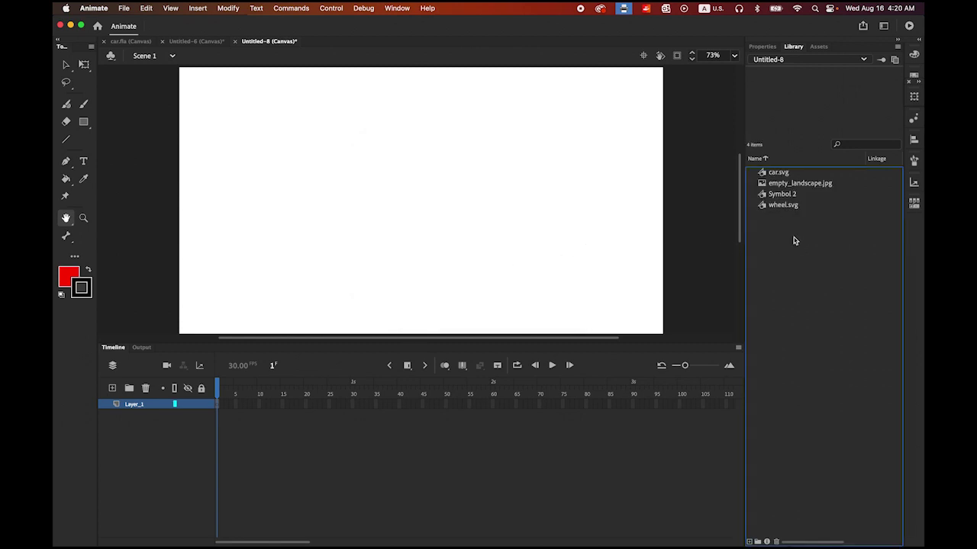
pyautogui.click(783, 198)
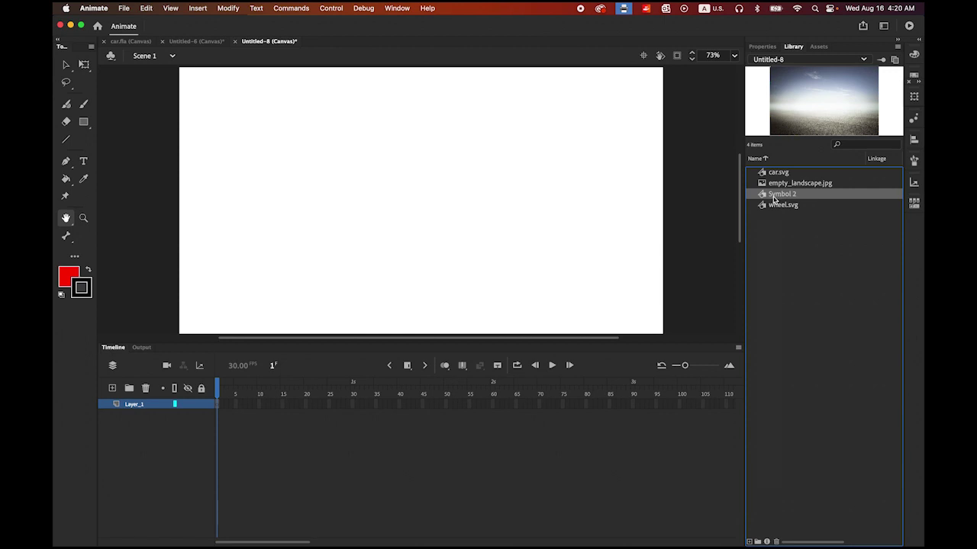
pyautogui.click(776, 542)
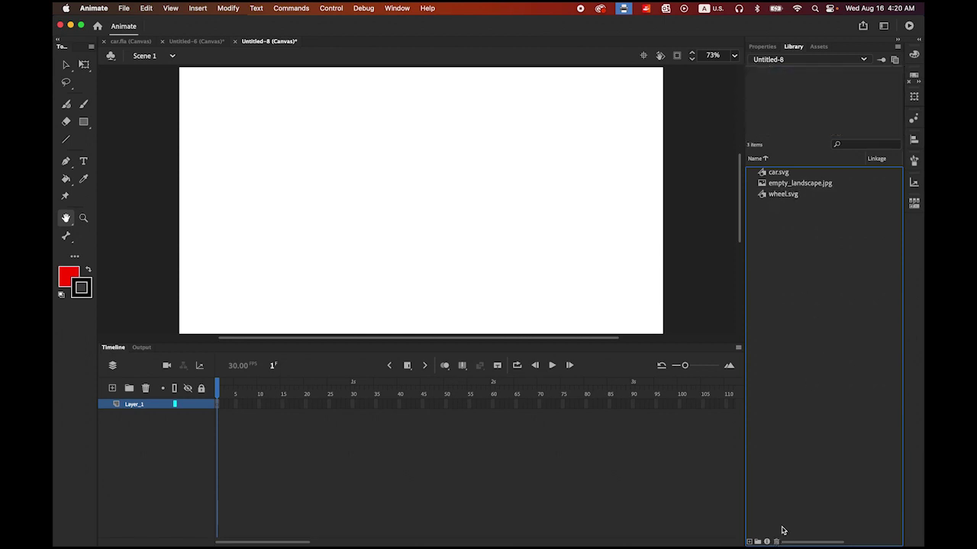
pyautogui.click(787, 172)
pyautogui.click(787, 183)
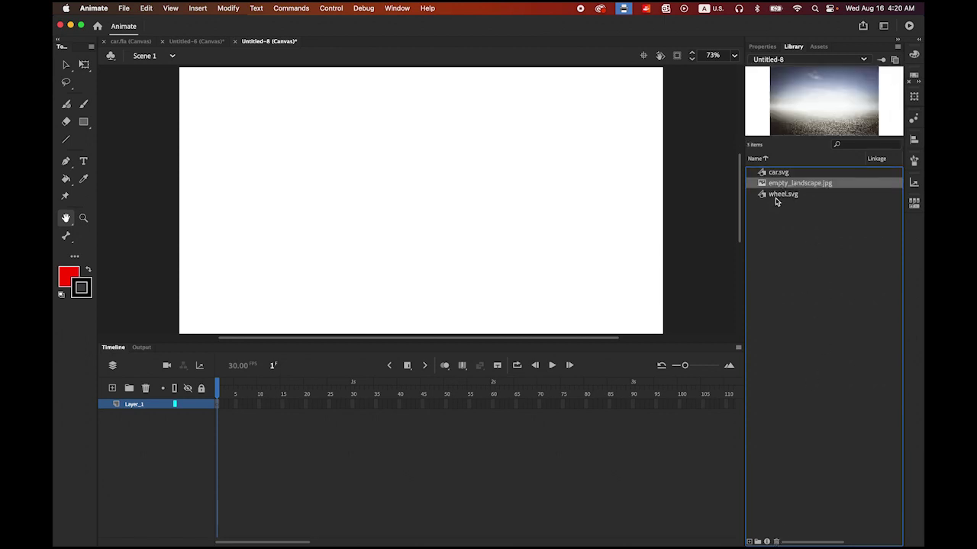
pyautogui.click(776, 197)
# Through Insert > New Symbol, create a Movie Clip symbol named wheel.
pyautogui.click(771, 173)
pyautogui.click(768, 184)
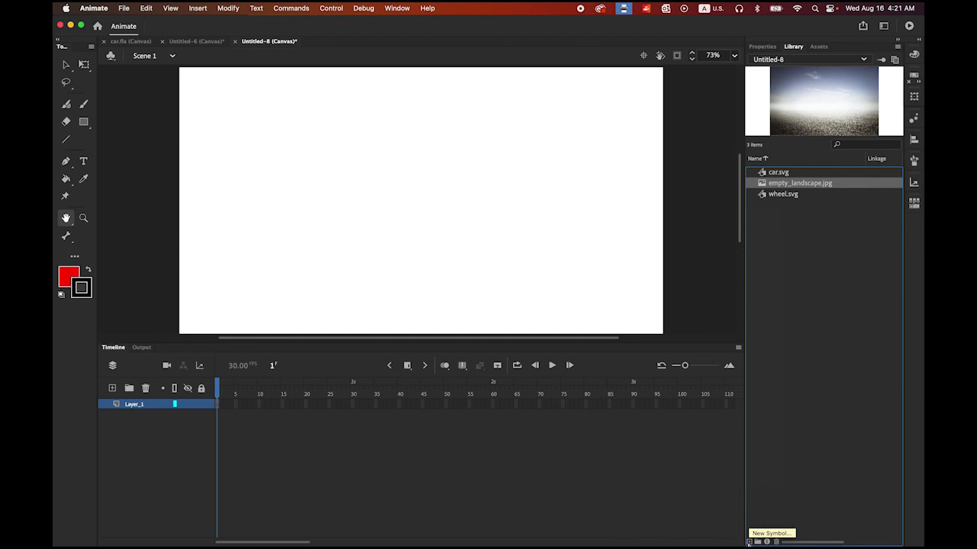
pyautogui.click(196, 8)
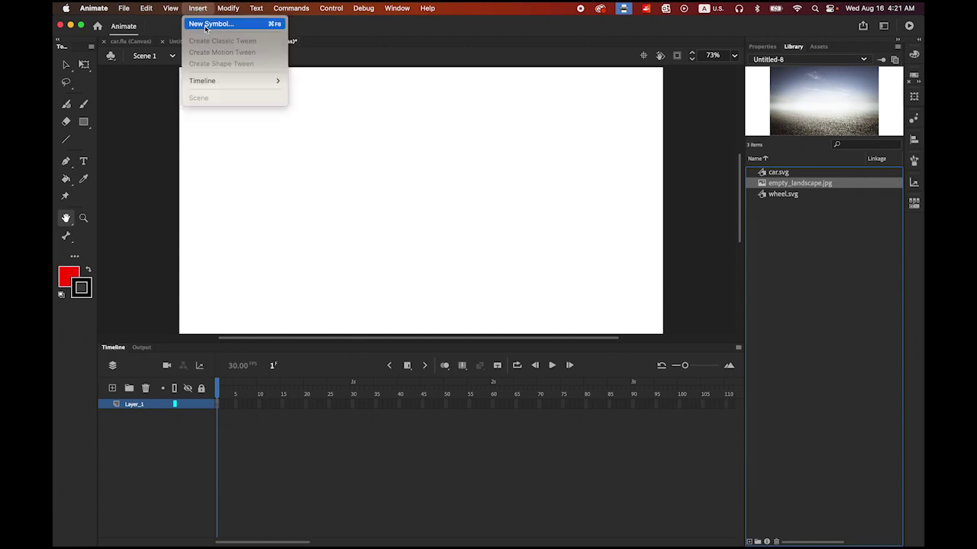
pyautogui.click(205, 25)
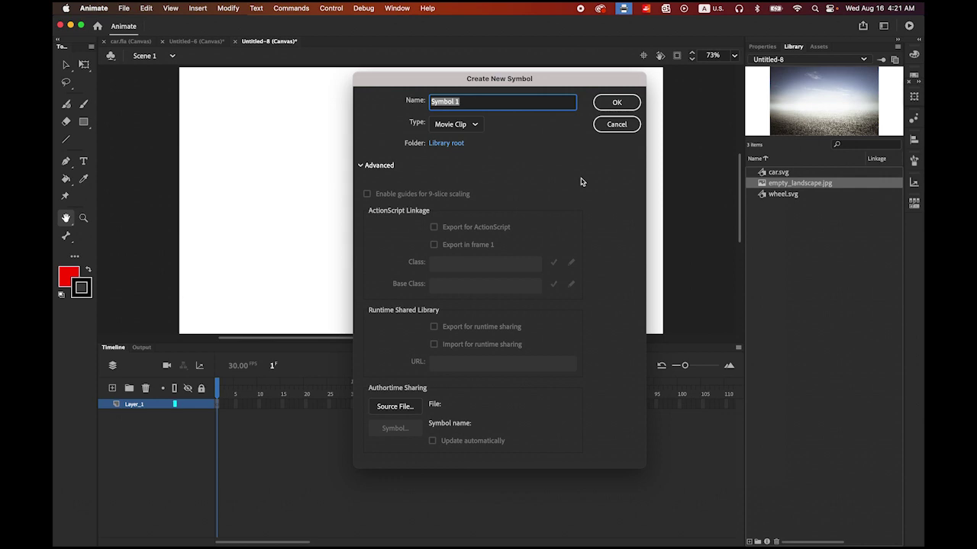
pyautogui.write('wheel')
pyautogui.click(620, 104)
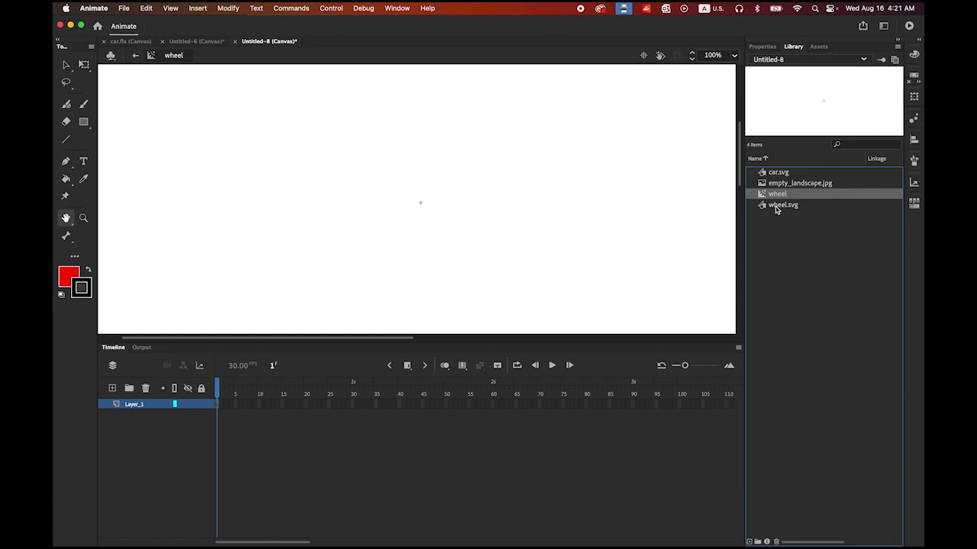
# Place wheel.svg inside the wheel symbol, centred on its registration point.
pyautogui.moveTo(778, 207); pyautogui.dragTo(449, 240)
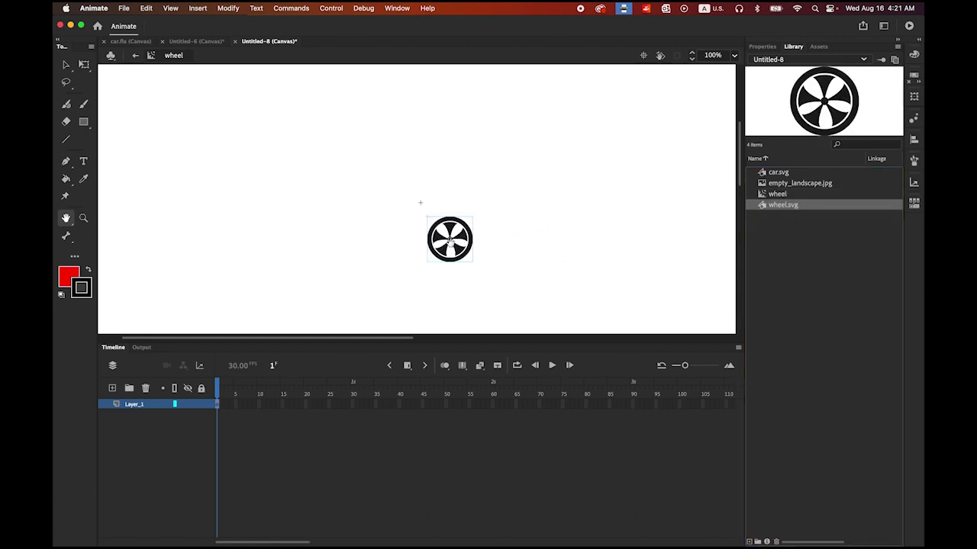
pyautogui.press('v')
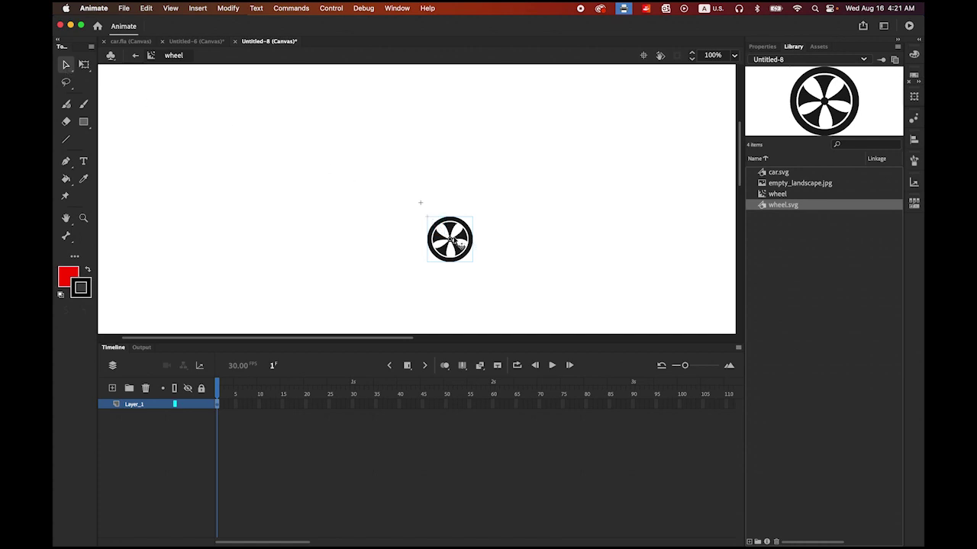
pyautogui.moveTo(452, 242); pyautogui.dragTo(445, 227)
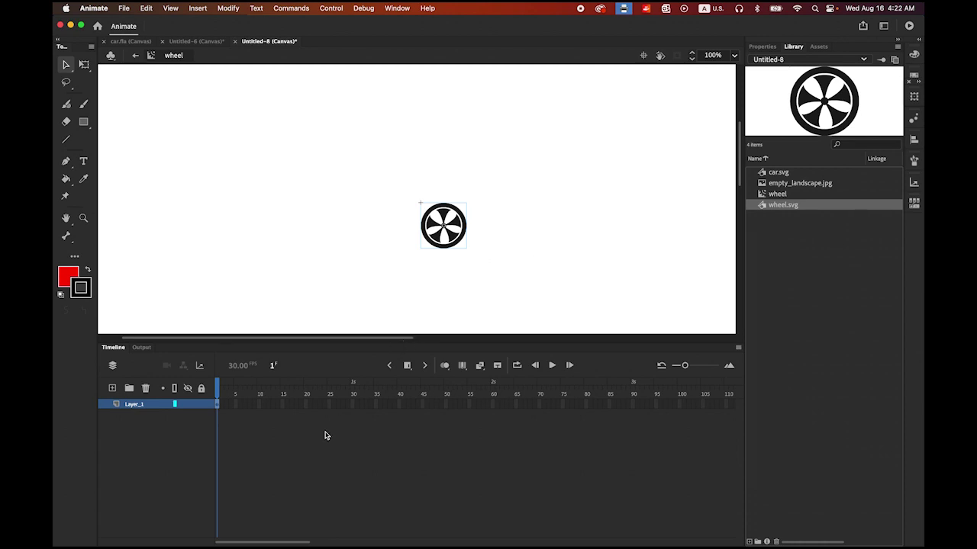
# Add a keyframe at frame 15 and create a classic tween across frames 1–15.
pyautogui.click(281, 405)
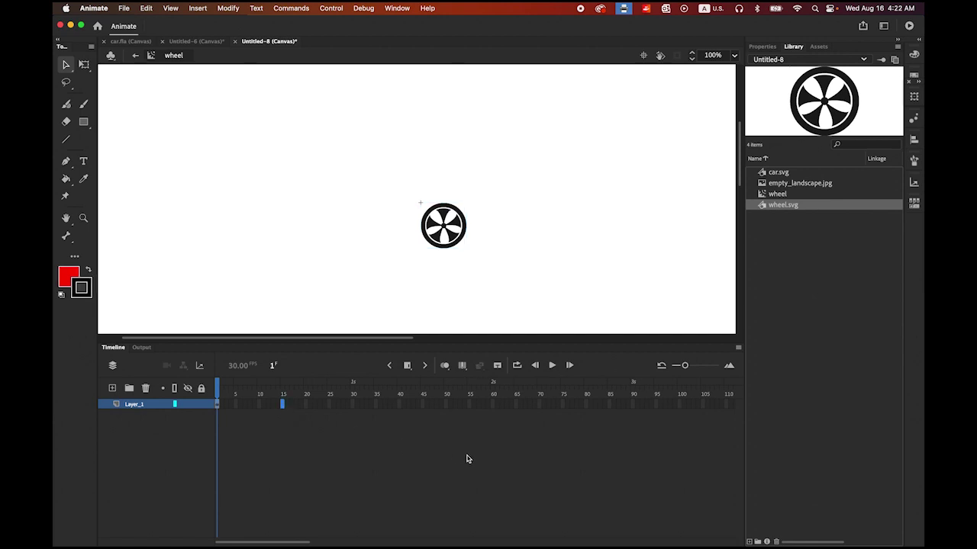
pyautogui.click(409, 367)
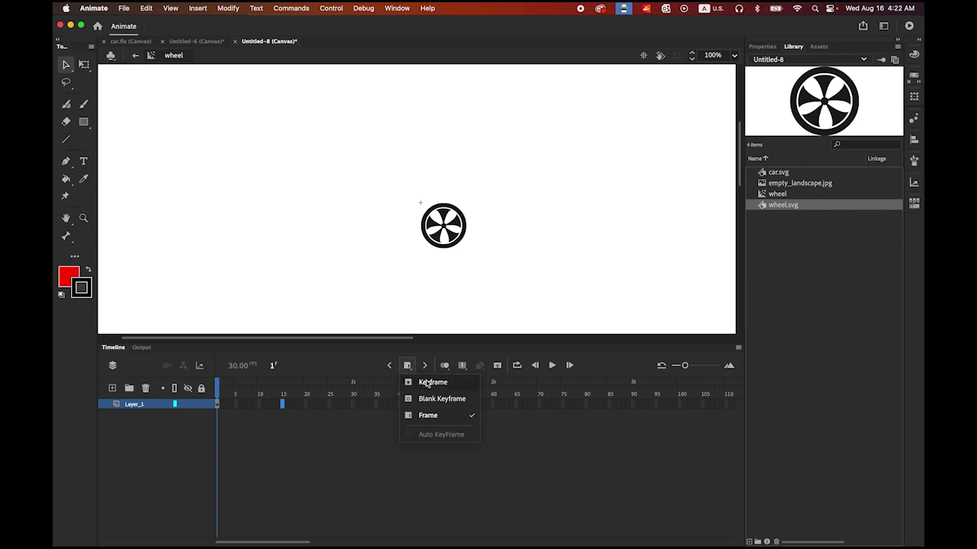
pyautogui.click(430, 384)
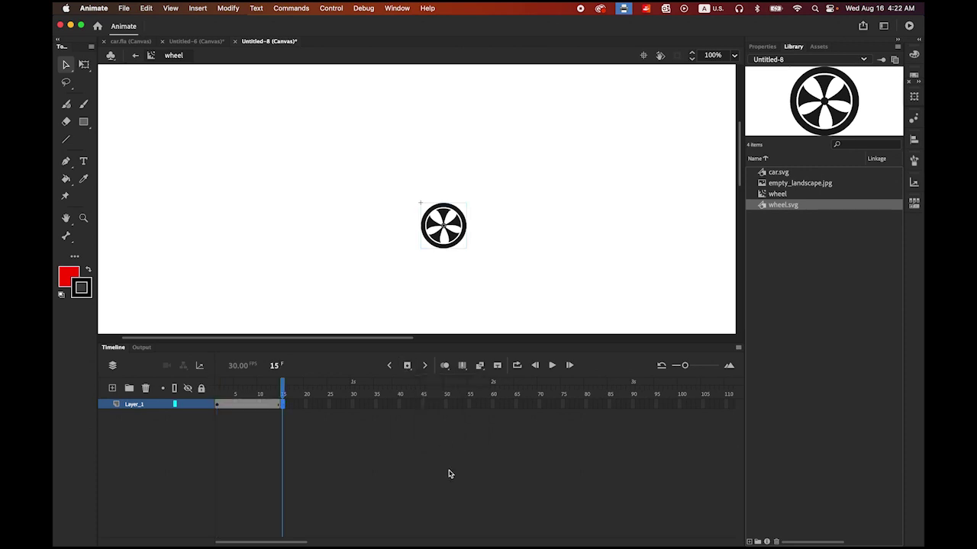
pyautogui.click(249, 405)
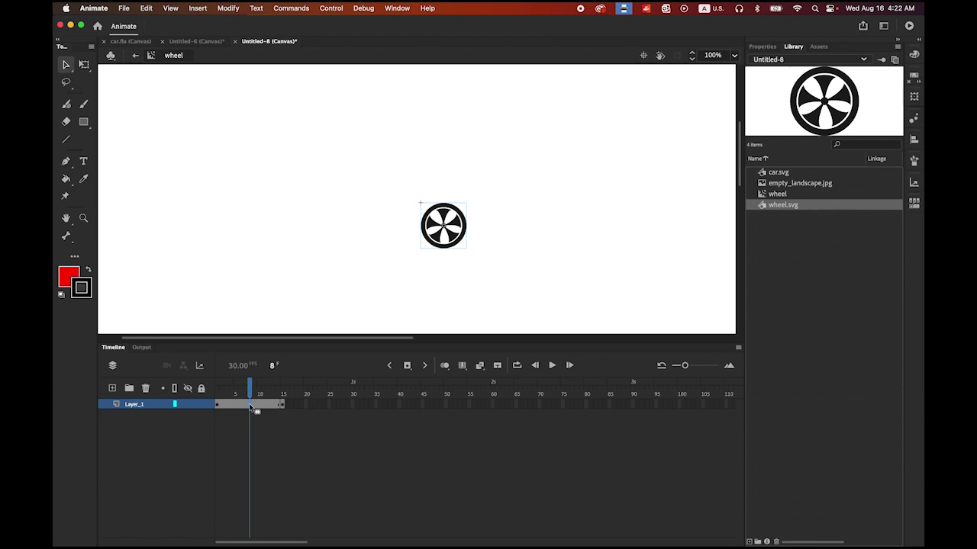
pyautogui.rightClick(252, 406)
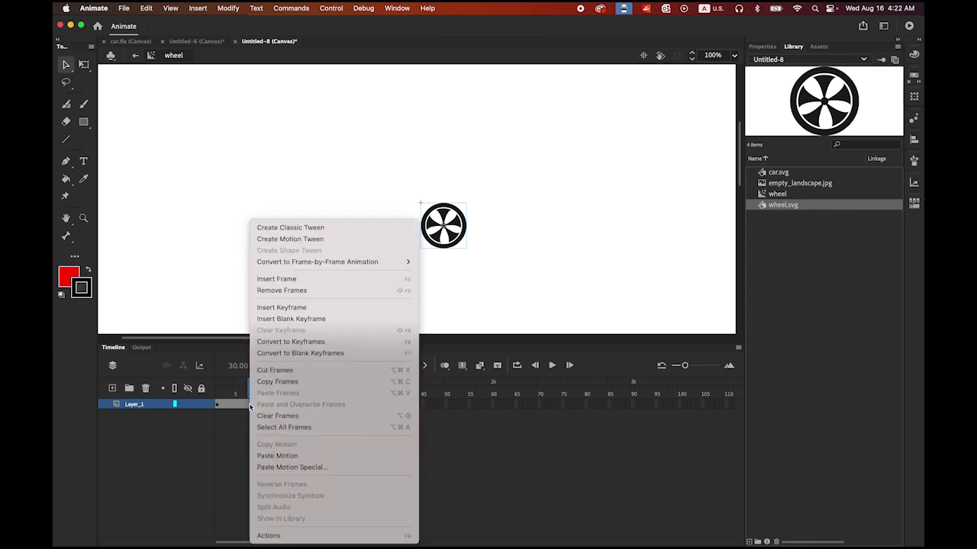
pyautogui.click(342, 227)
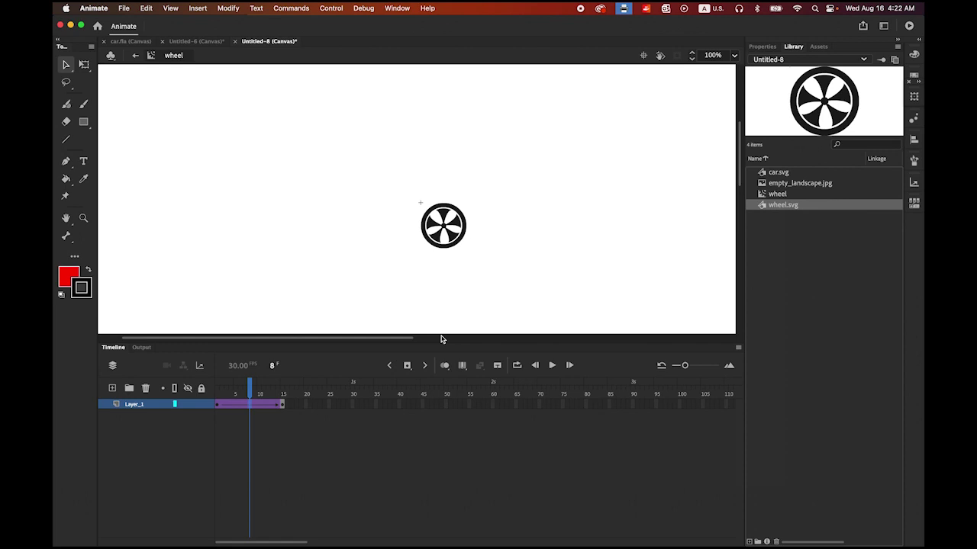
# Set the frame 1 tween's Rotate to Counter clockwise (1), then play and stop the preview.
pyautogui.click(217, 406)
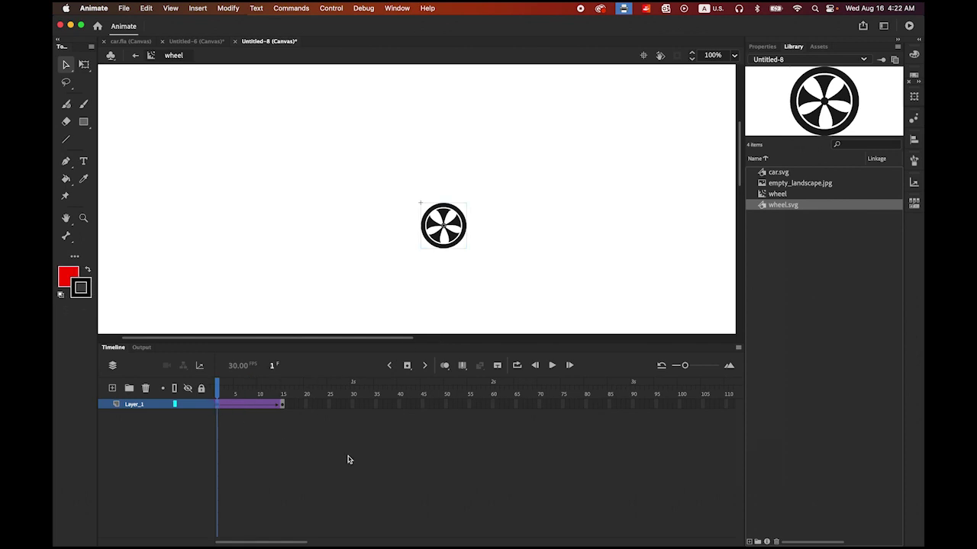
pyautogui.click(762, 47)
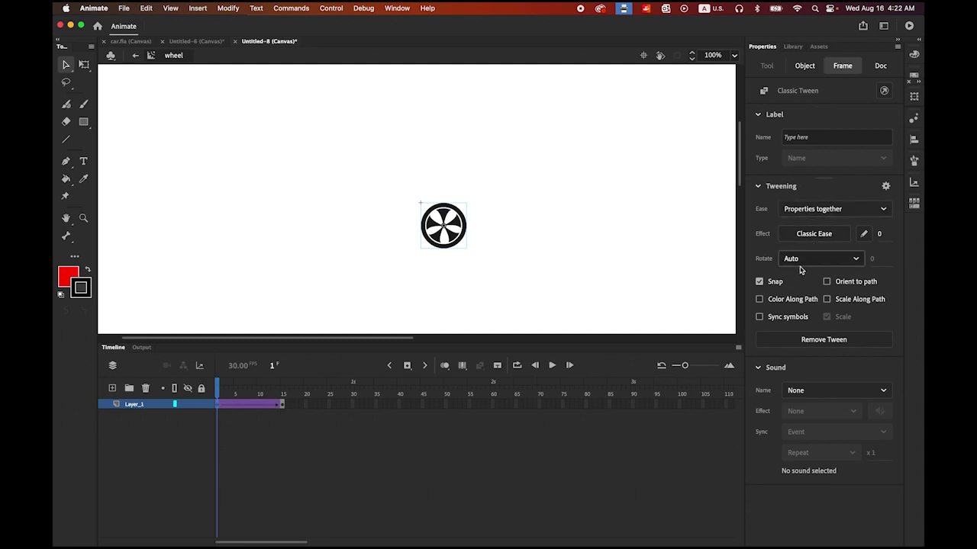
pyautogui.click(856, 260)
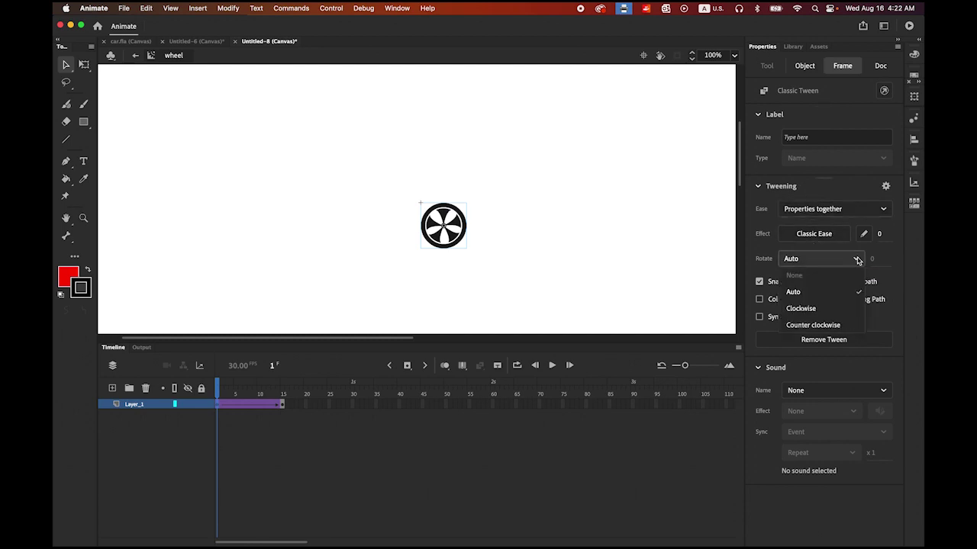
pyautogui.click(822, 325)
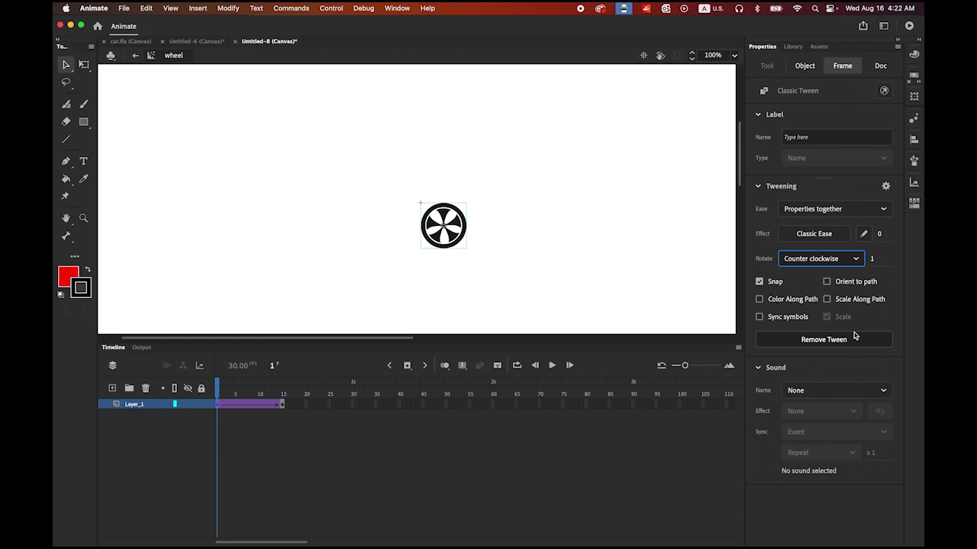
pyautogui.click(553, 365)
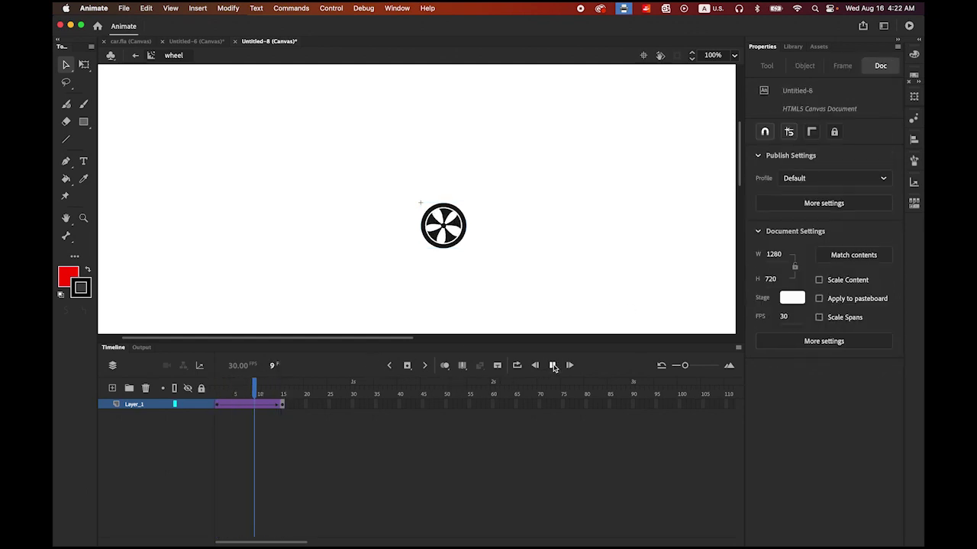
pyautogui.click(553, 365)
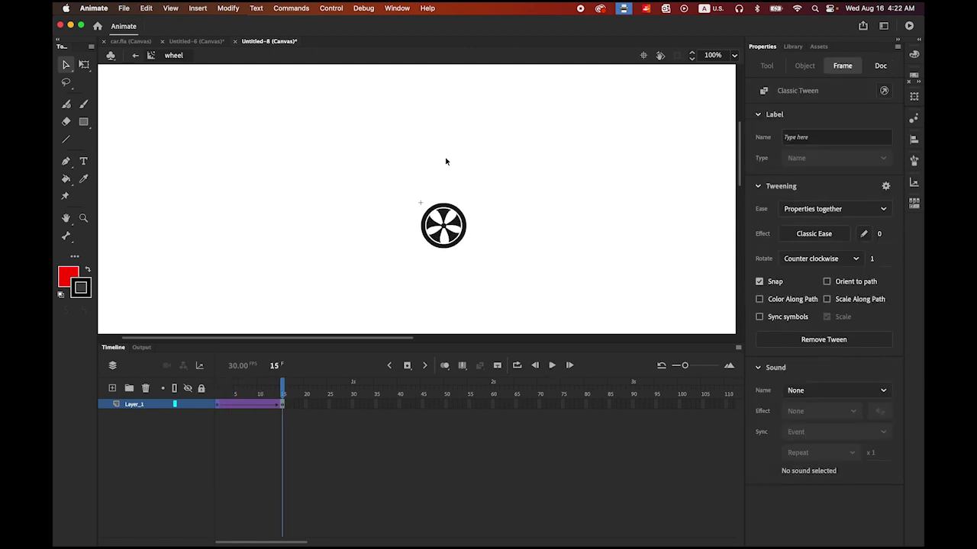
# Through Insert > New Symbol, create a Movie Clip symbol named car.
pyautogui.click(793, 47)
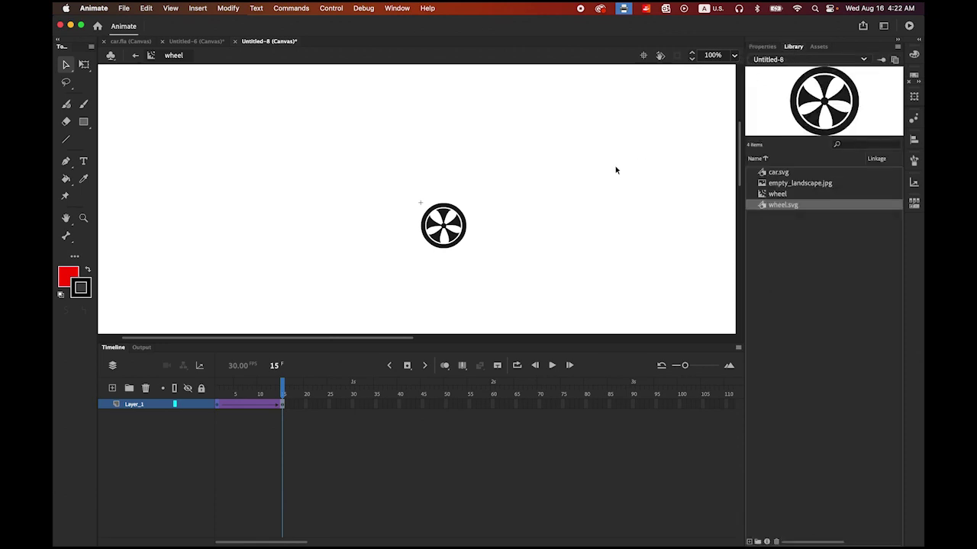
pyautogui.click(200, 7)
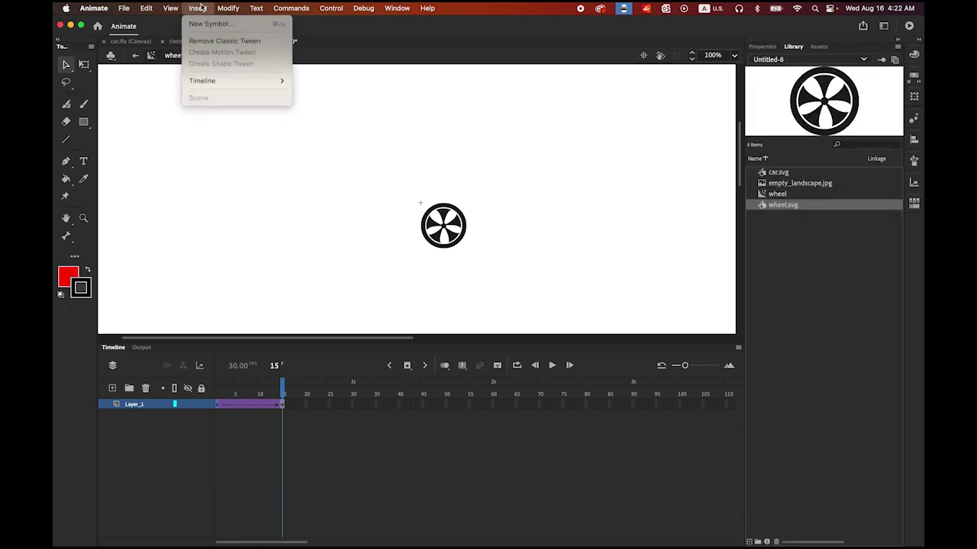
pyautogui.click(209, 23)
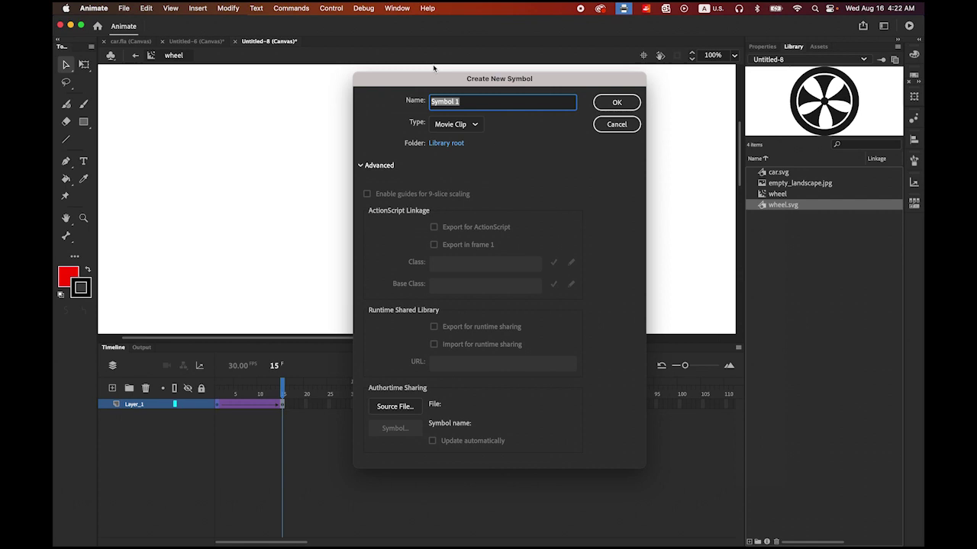
pyautogui.write('car')
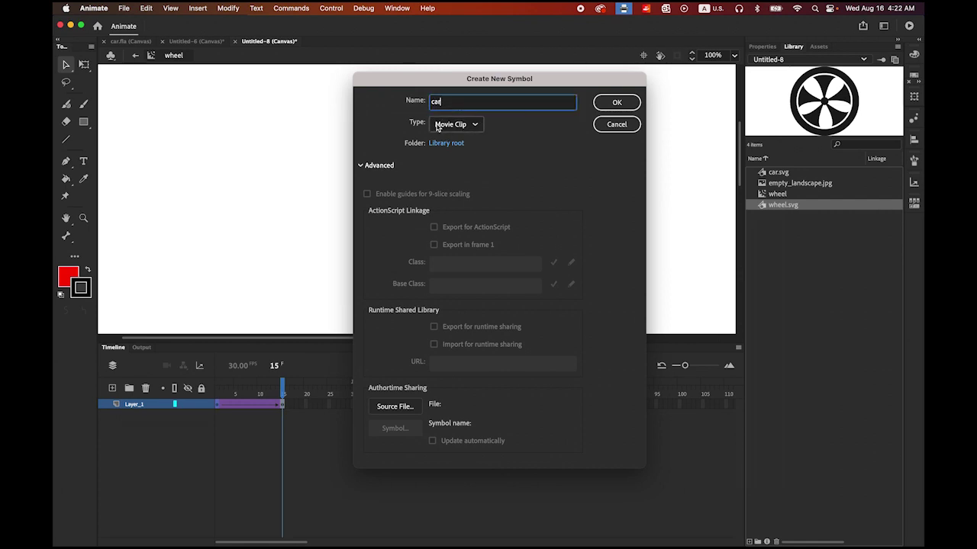
pyautogui.click(616, 102)
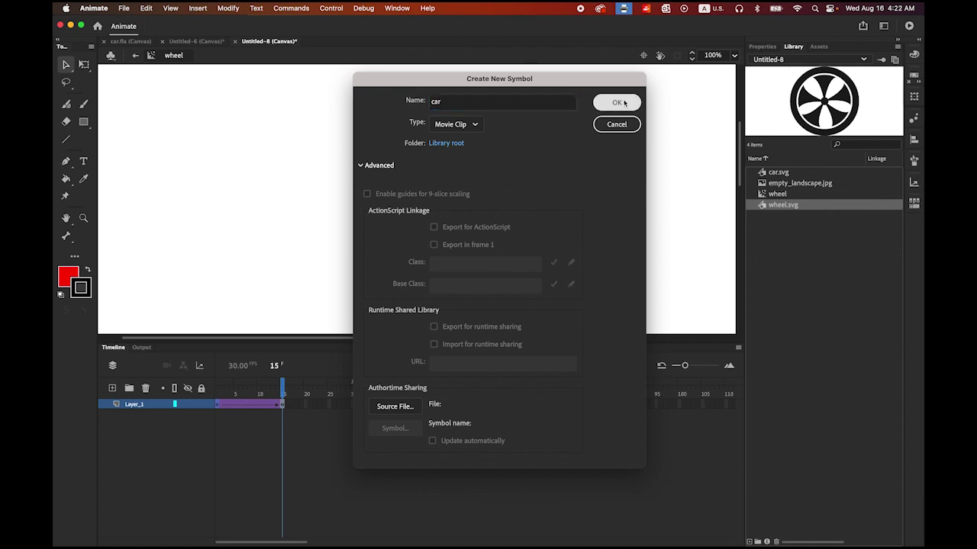
# Drag the car.svg body graphic from the library onto the car symbol's stage.
pyautogui.click(66, 218)
pyautogui.moveTo(391, 244); pyautogui.dragTo(329, 194)
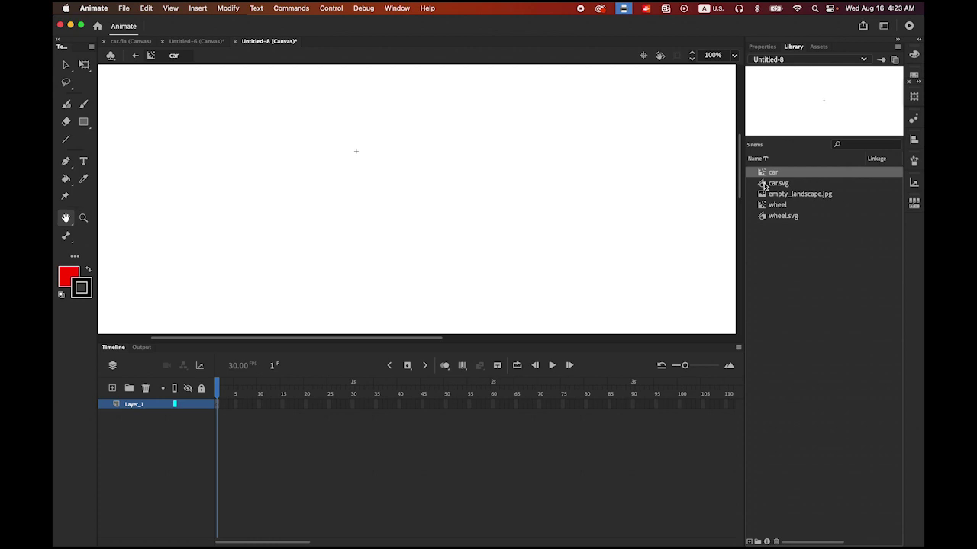
pyautogui.click(764, 186)
pyautogui.moveTo(763, 187); pyautogui.dragTo(461, 200)
pyautogui.click(66, 65)
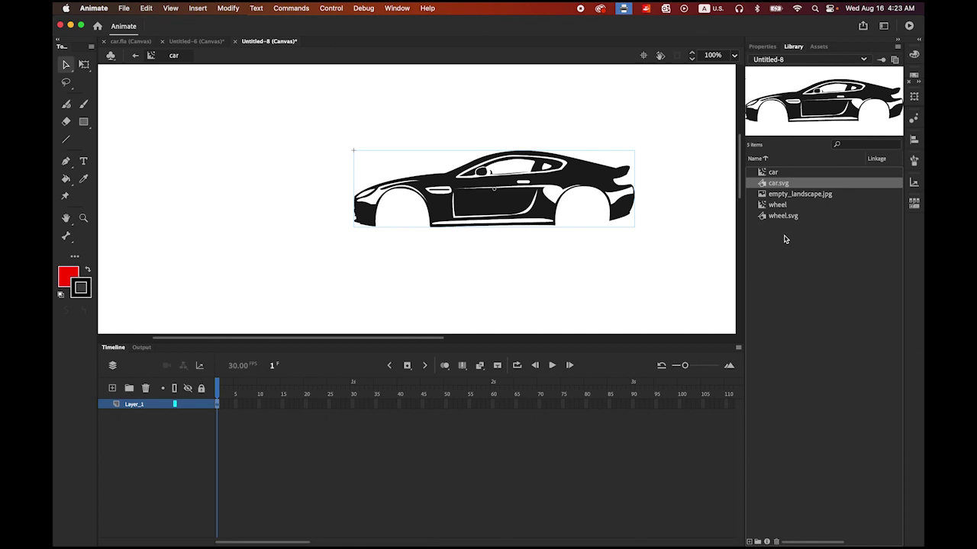
# Place a wheel instance on the car's front arch and nudge it into position with arrow keys.
pyautogui.click(762, 206)
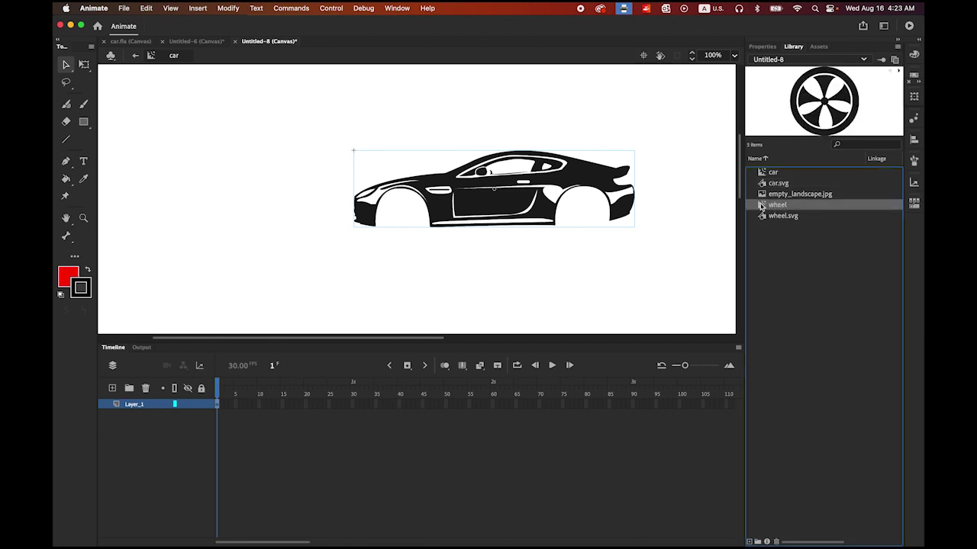
pyautogui.moveTo(738, 203); pyautogui.dragTo(406, 223)
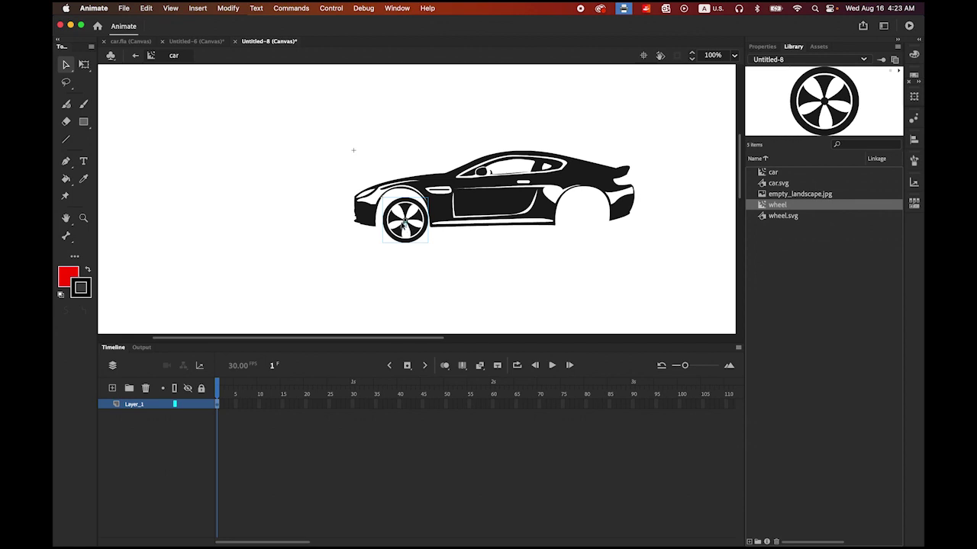
pyautogui.moveTo(417, 235); pyautogui.dragTo(418, 235)
pyautogui.press('Up')
pyautogui.press('Up')
pyautogui.press('Up')
pyautogui.press('Up')
pyautogui.press('Up')
pyautogui.press('Up')
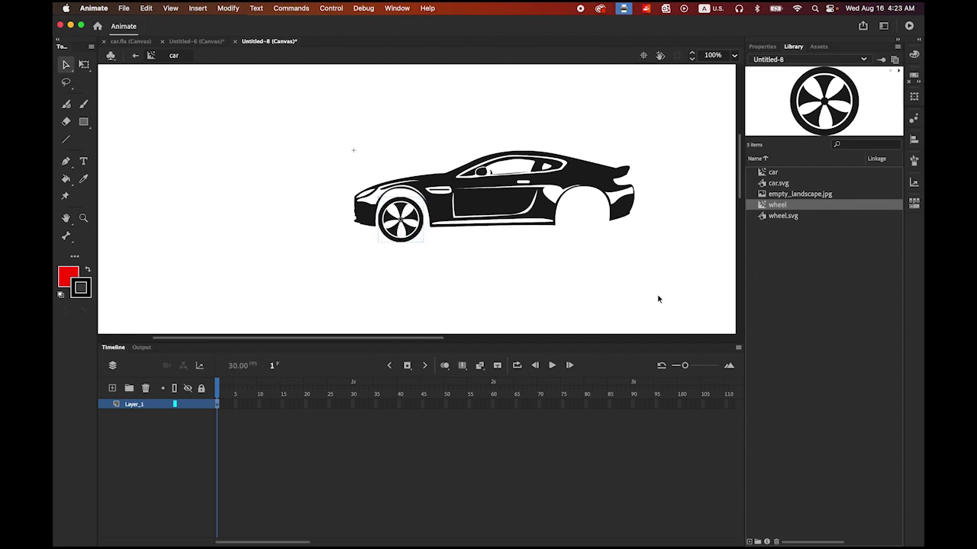
pyautogui.press('Down')
pyautogui.press('Down')
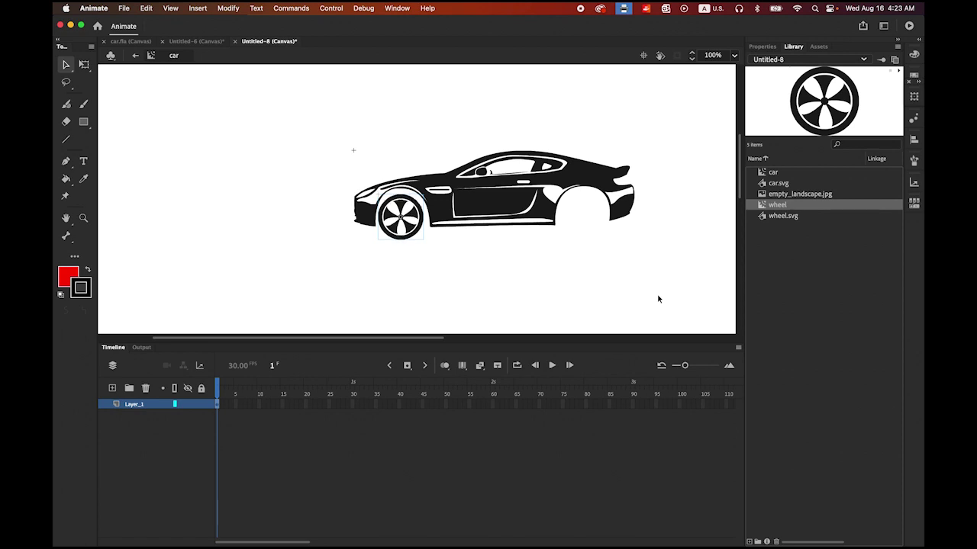
pyautogui.press('Up')
pyautogui.press('Up')
pyautogui.press('Right')
pyautogui.press('Right')
pyautogui.press('Right')
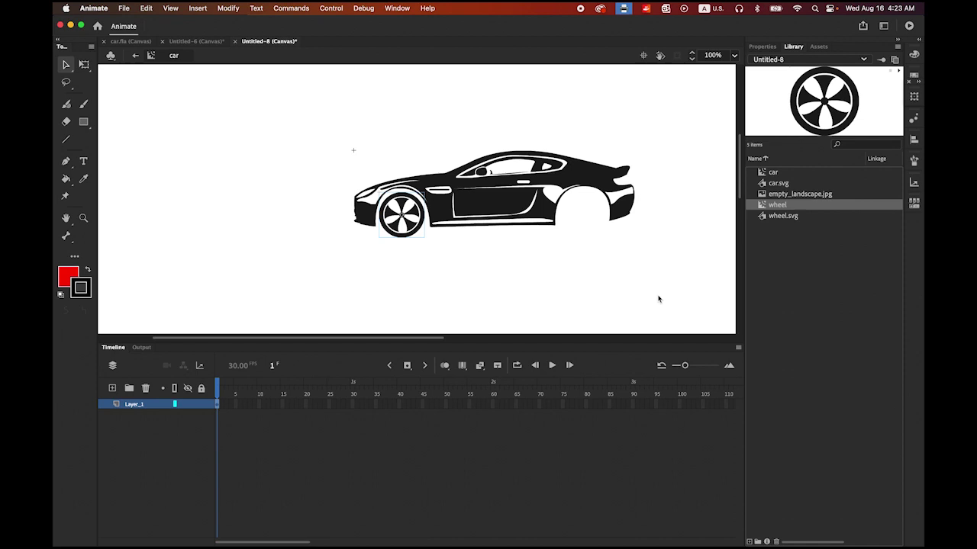
pyautogui.press('Down')
pyautogui.press('Up')
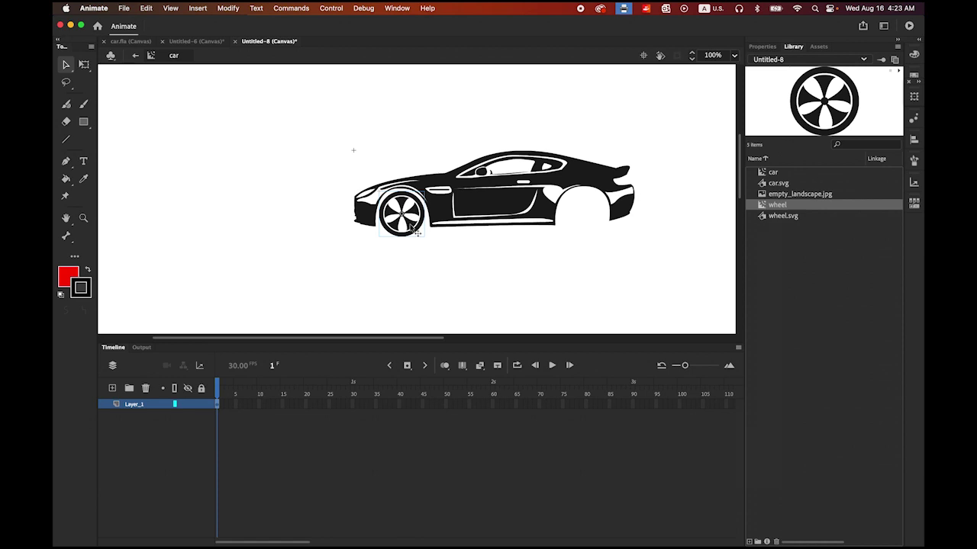
# Option-drag a copy of the wheel onto the rear arch and check both wheels' fit.
pyautogui.moveTo(412, 229); pyautogui.dragTo(592, 244)
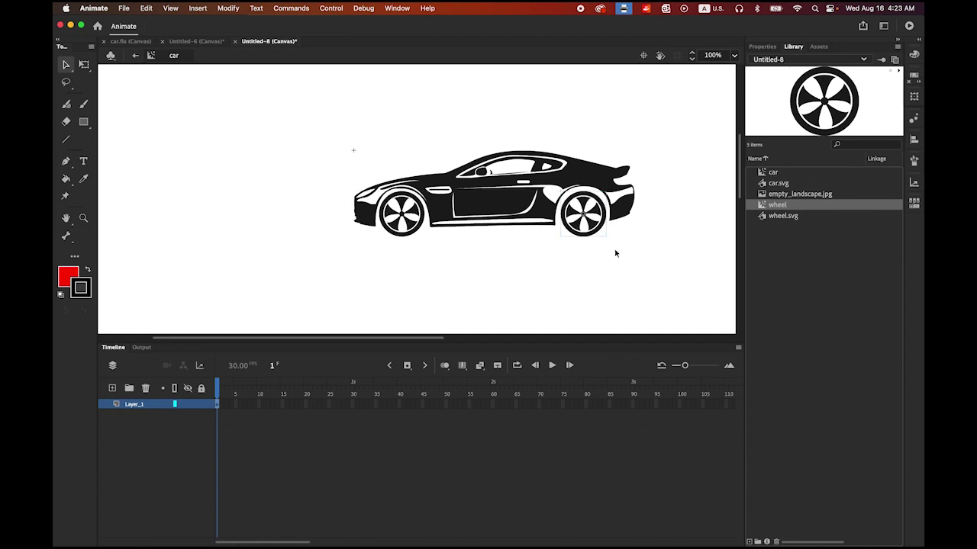
pyautogui.click(645, 282)
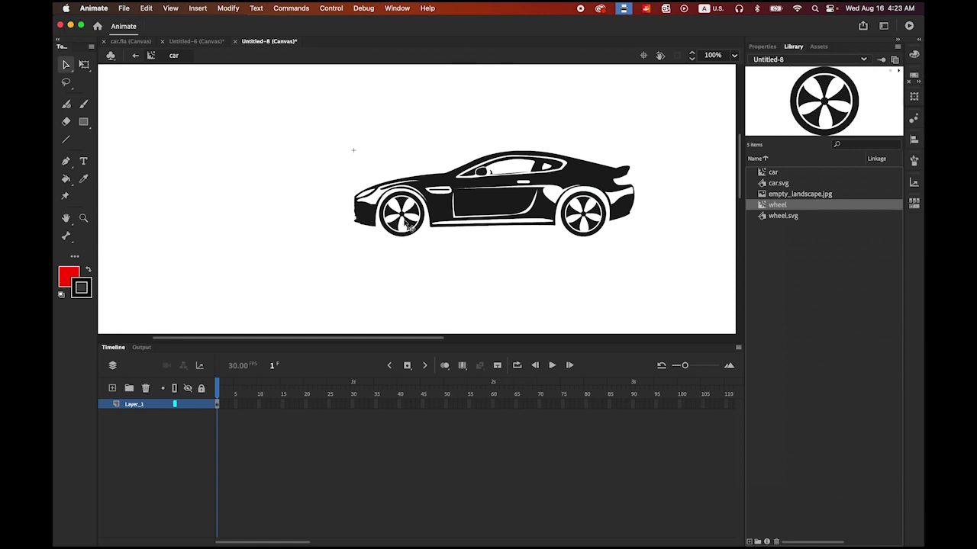
pyautogui.click(414, 227)
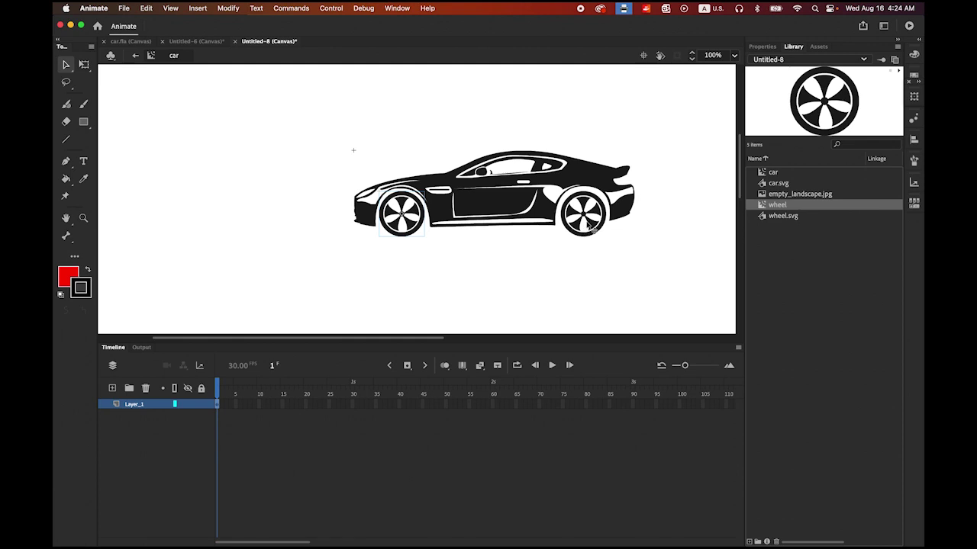
pyautogui.click(664, 261)
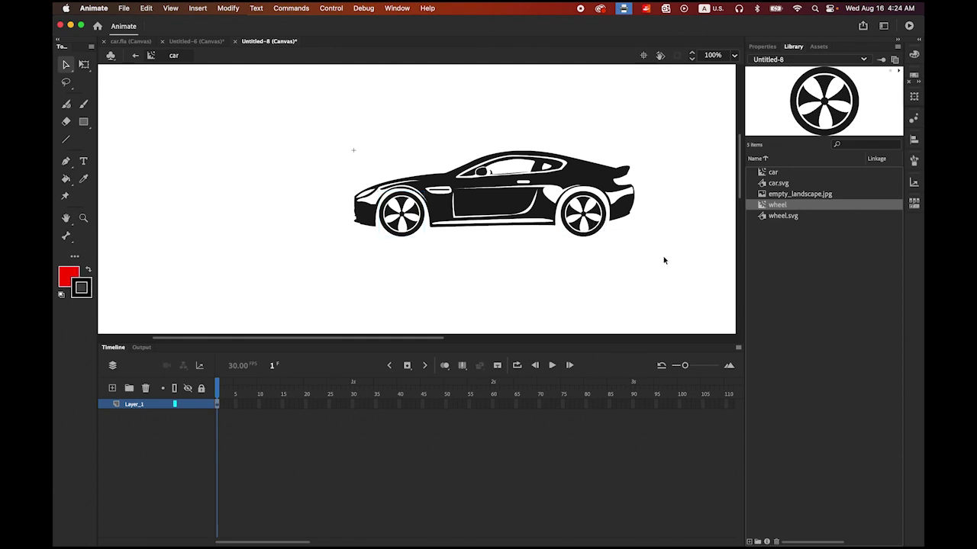
# Back in Scene 1, place the car symbol mid-stage and run Control > Test Movie.
pyautogui.click(135, 58)
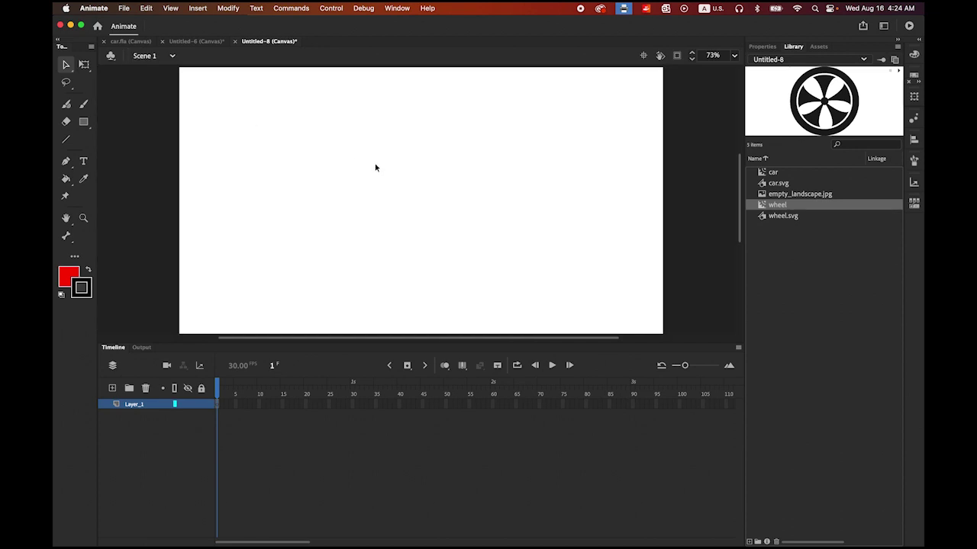
pyautogui.click(774, 173)
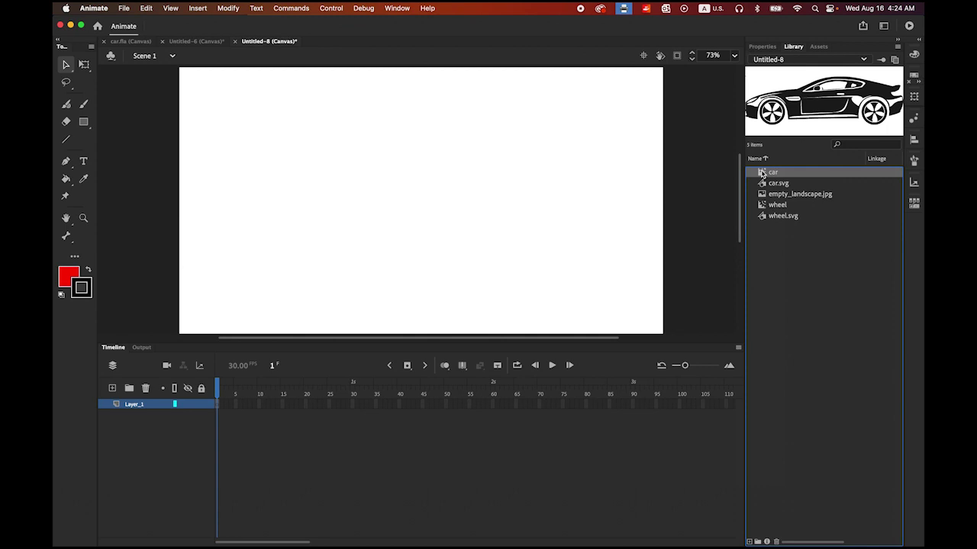
pyautogui.moveTo(761, 174); pyautogui.dragTo(416, 201)
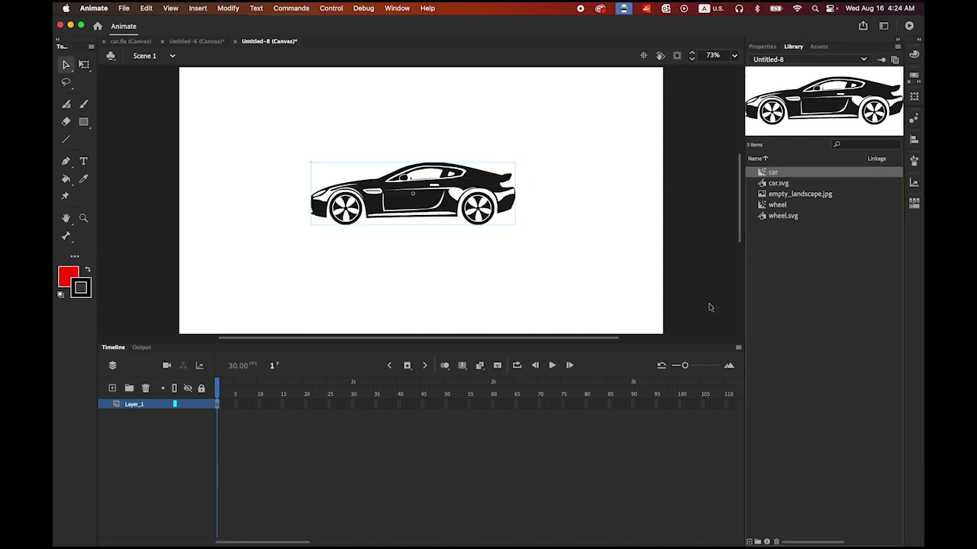
pyautogui.click(334, 9)
pyautogui.moveTo(366, 124)
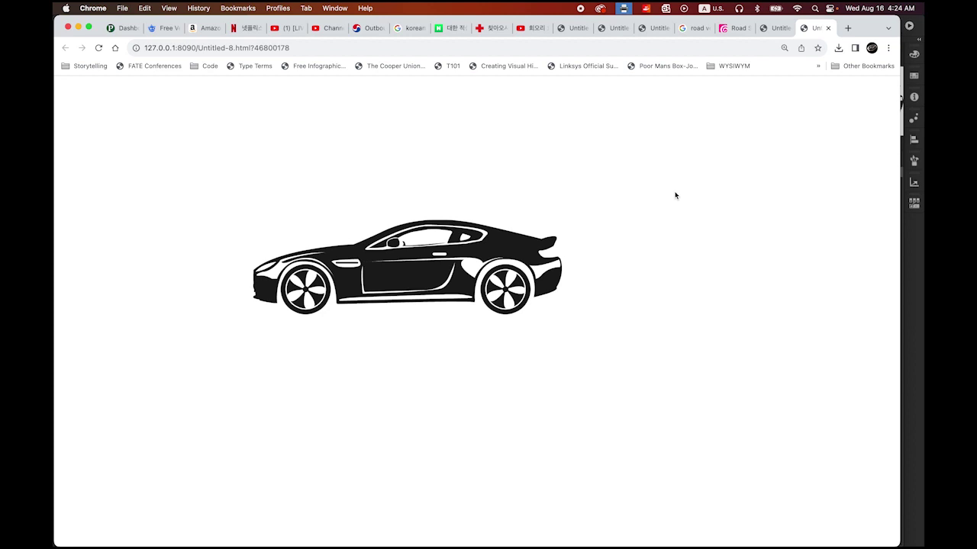
# Delete the car from the stage and drag empty_landscape.jpg onto it.
pyautogui.click(914, 335)
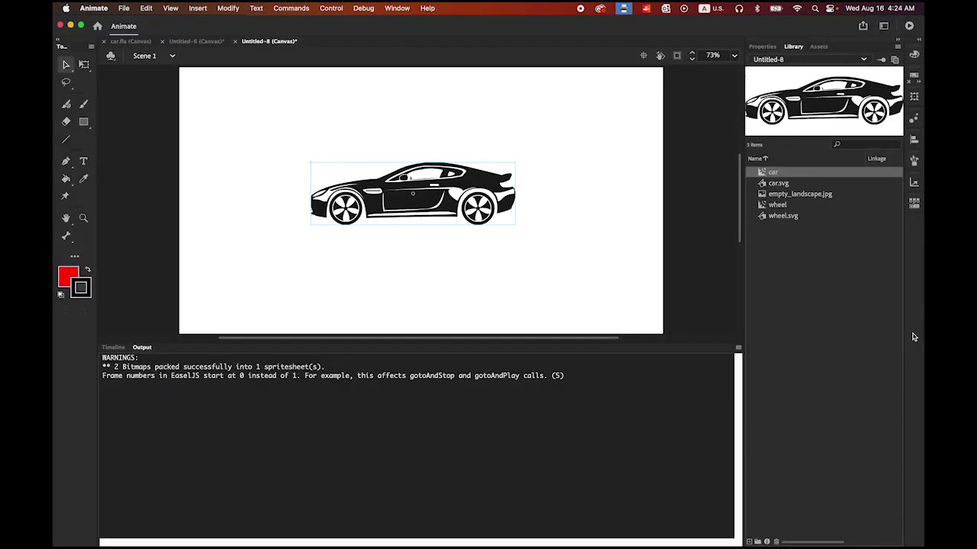
pyautogui.click(113, 347)
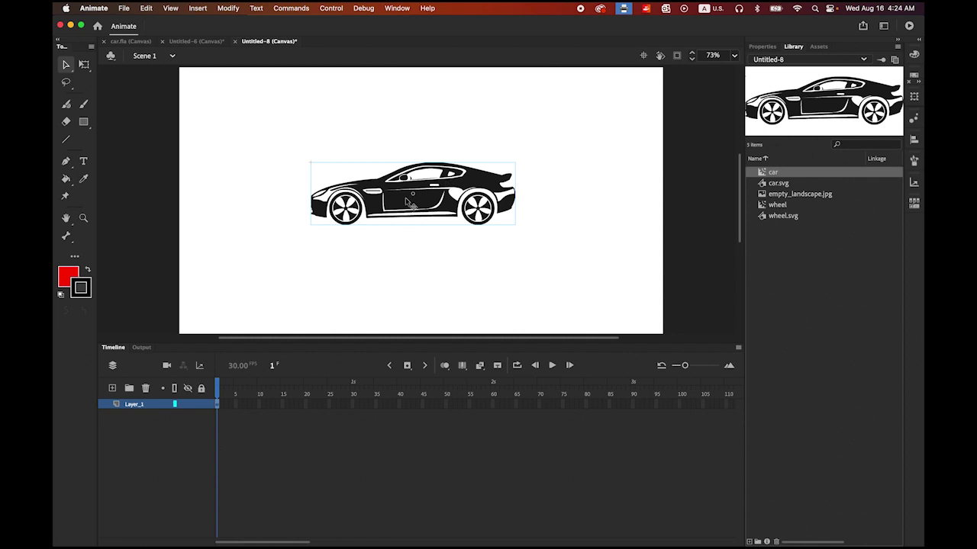
pyautogui.press('Delete')
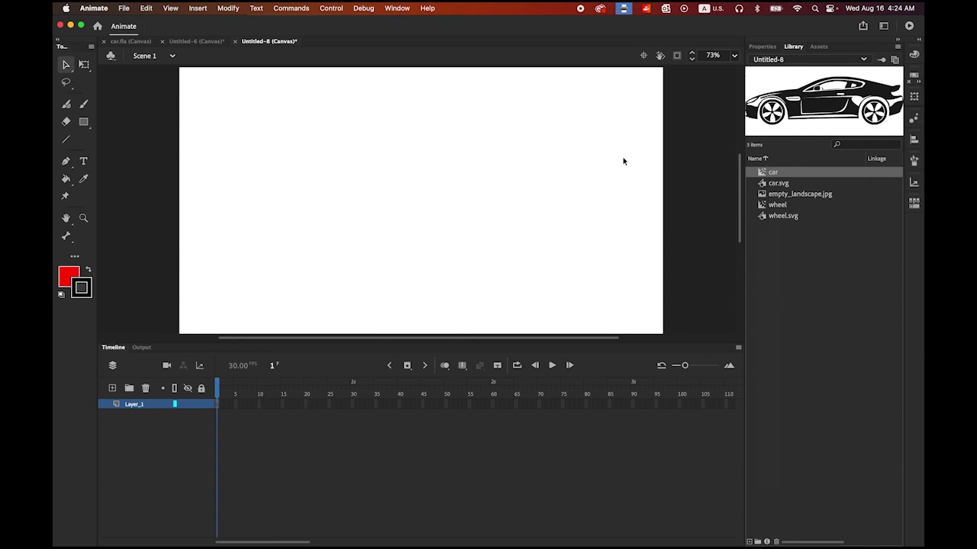
pyautogui.click(789, 195)
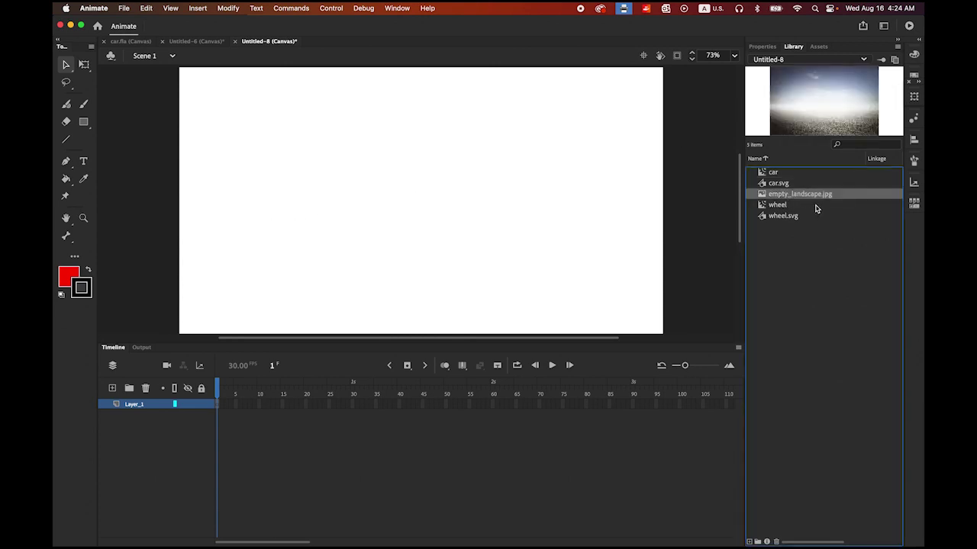
pyautogui.moveTo(818, 197); pyautogui.dragTo(573, 221)
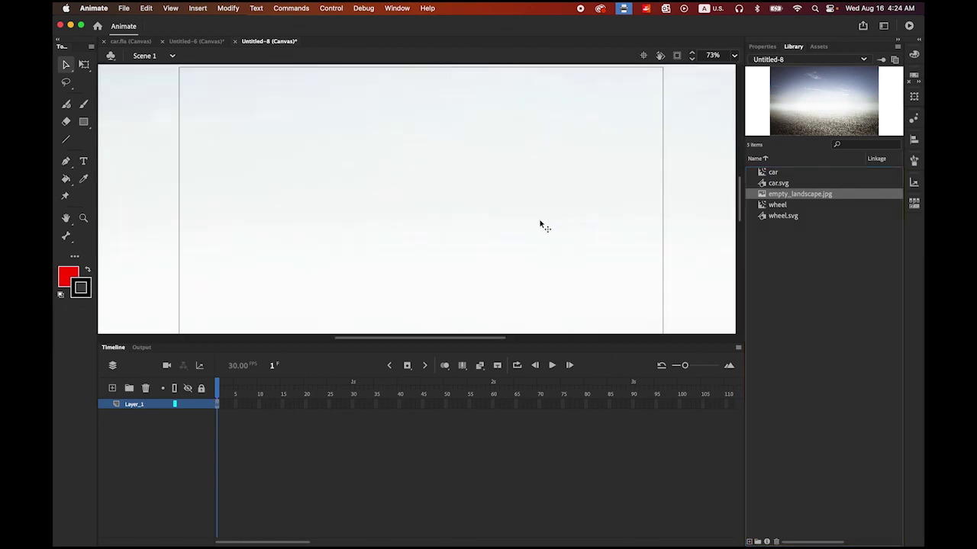
# Scale the landscape image with Free Transform and reposition it to cover the stage.
pyautogui.scroll(-5, 492, 183)
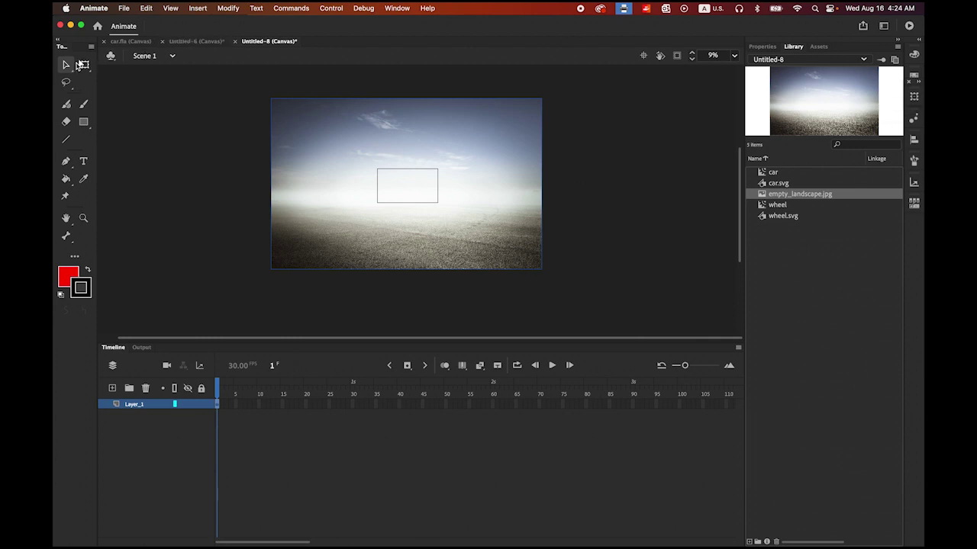
pyautogui.click(84, 65)
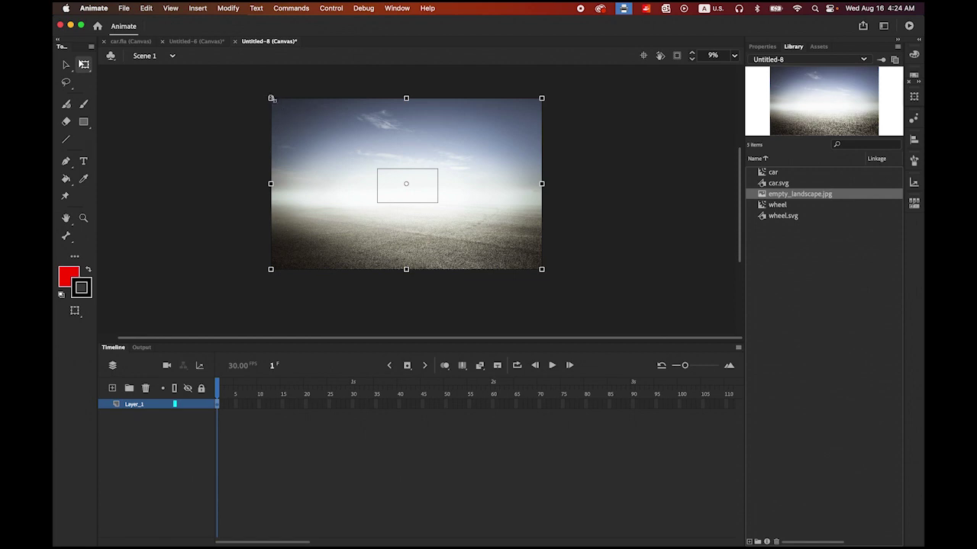
pyautogui.moveTo(280, 105); pyautogui.dragTo(372, 163)
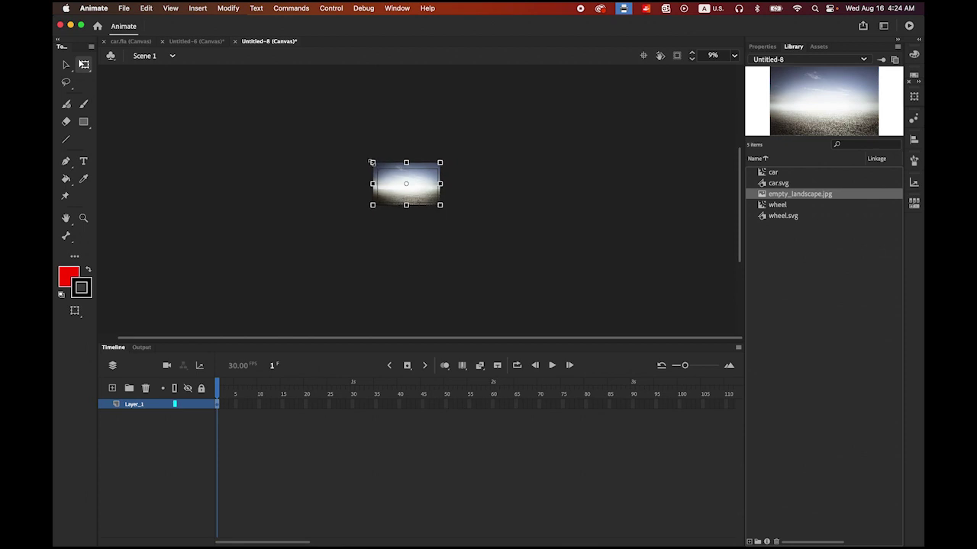
pyautogui.doubleClick(66, 220)
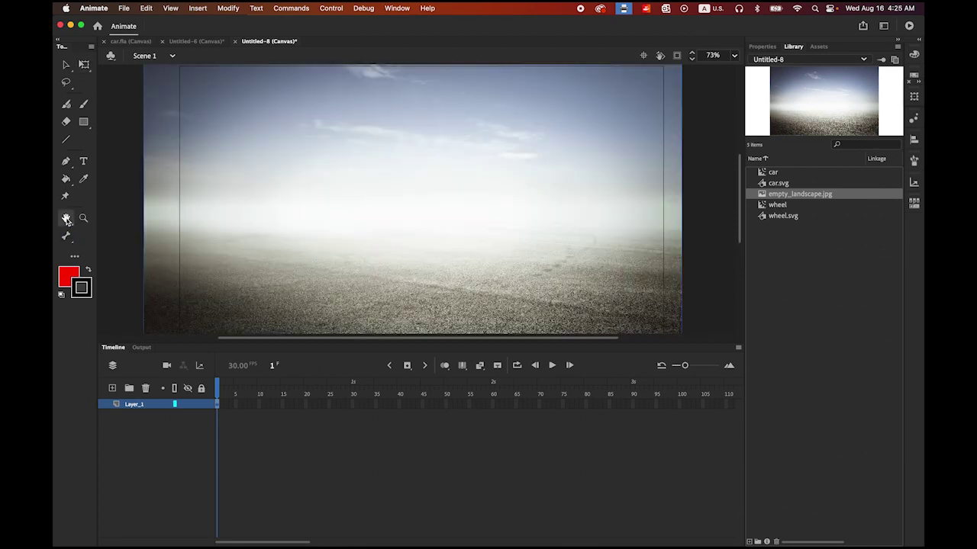
pyautogui.click(66, 65)
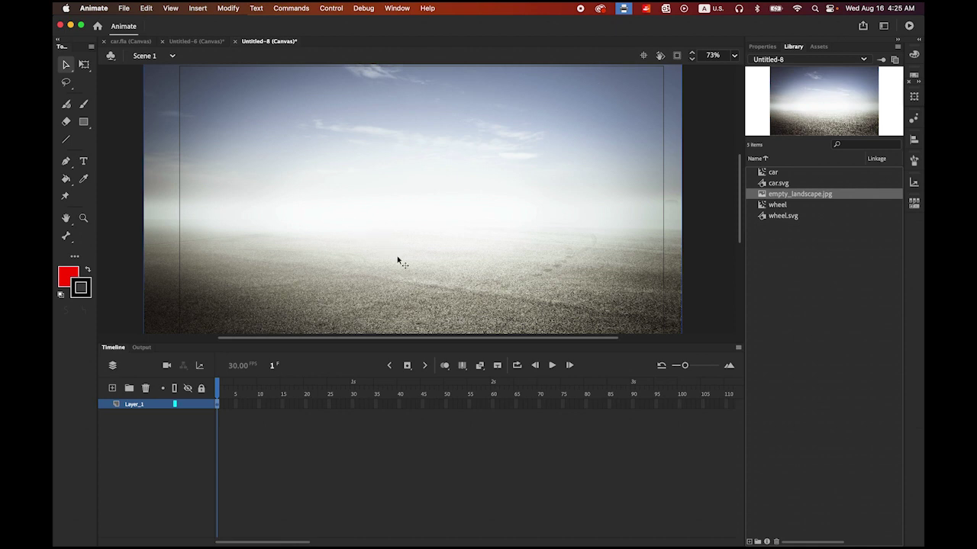
pyautogui.moveTo(397, 259)
pyautogui.mouseDown()
pyautogui.moveTo(396, 231)
pyautogui.moveTo(397, 246)
pyautogui.mouseUp()
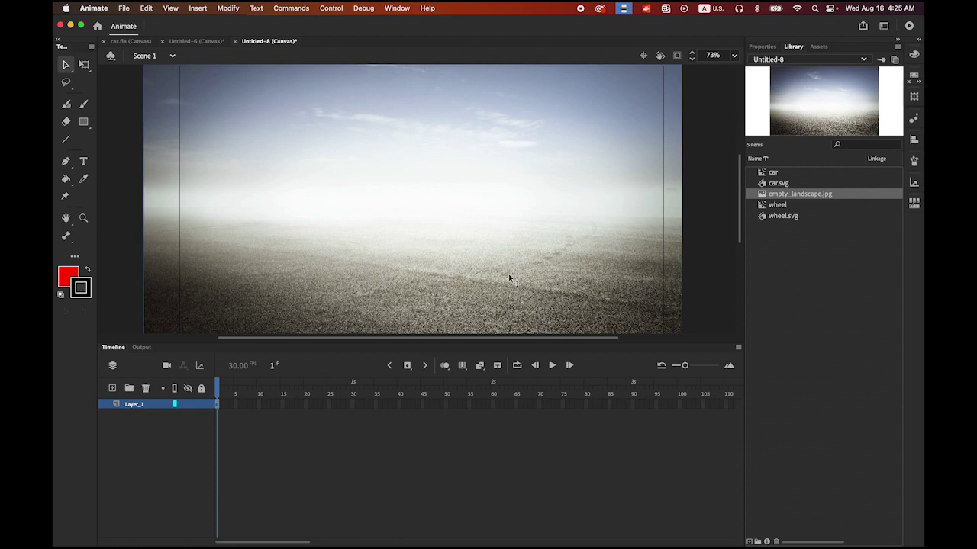
pyautogui.moveTo(511, 274); pyautogui.dragTo(518, 275)
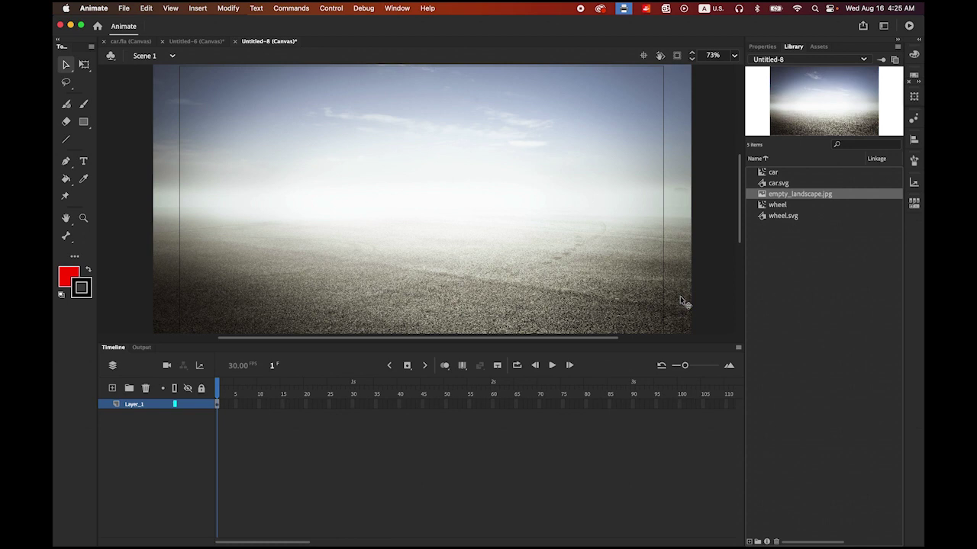
# Rename Layer_1 to BG.
pyautogui.doubleClick(133, 405)
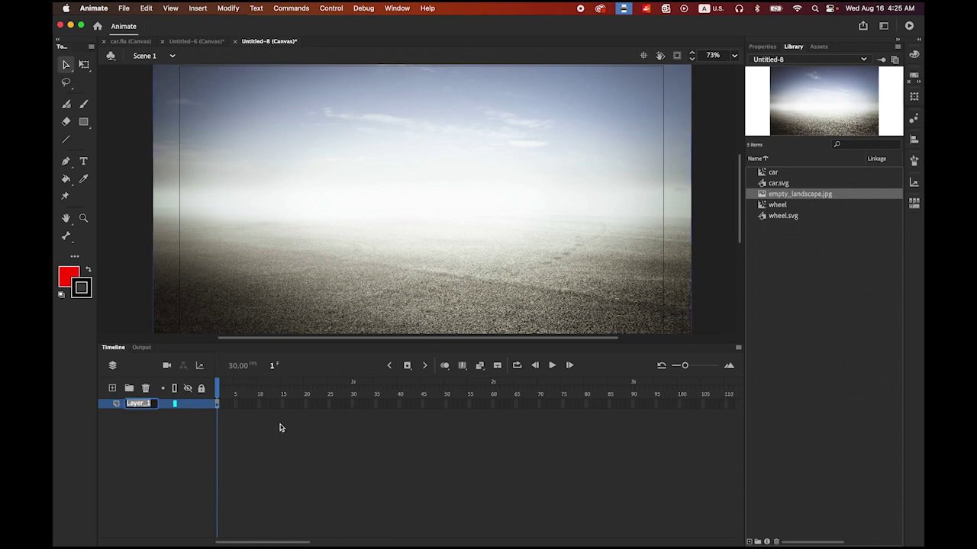
pyautogui.write('BG')
pyautogui.press('Return')
# Add a new layer and type the red title MOTORTOUCH on the stage.
pyautogui.click(112, 389)
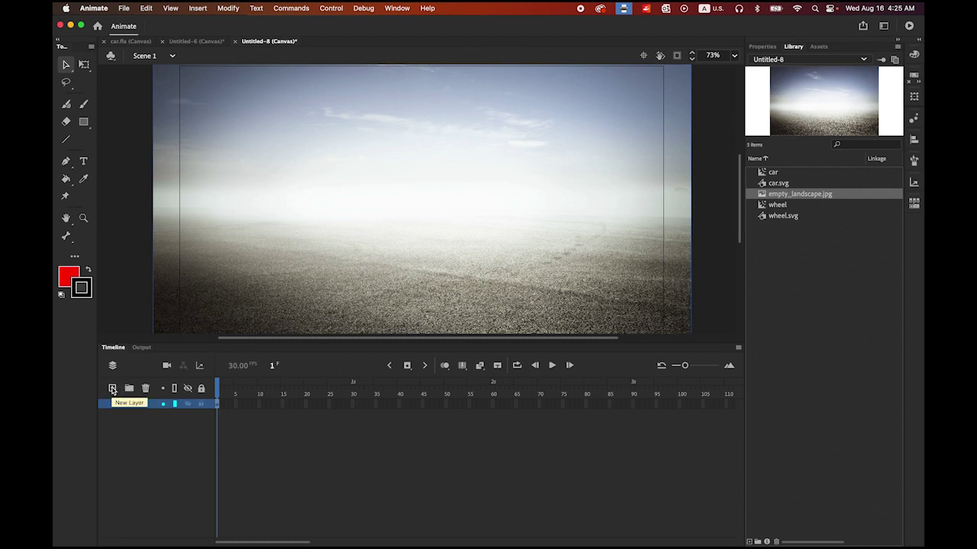
pyautogui.click(84, 162)
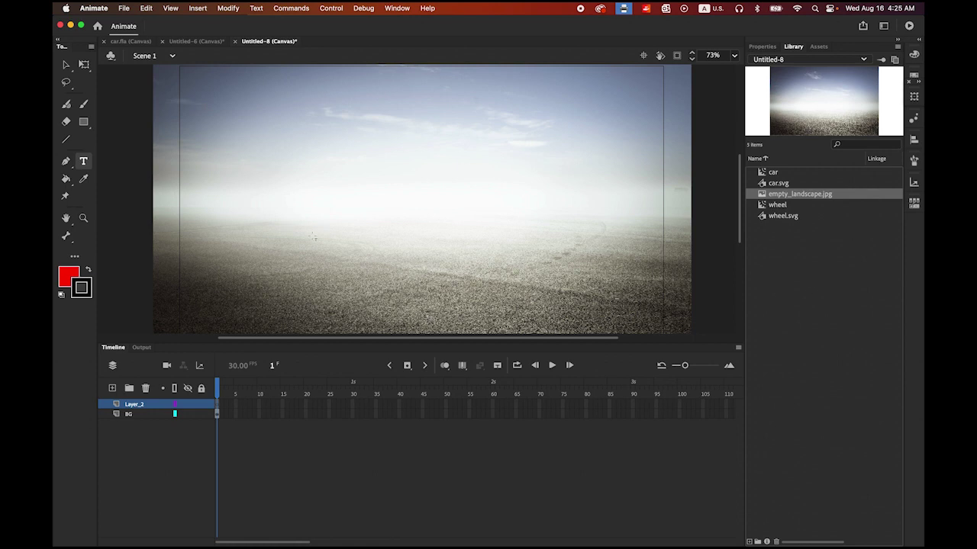
pyautogui.click(313, 241)
pyautogui.write('MOTO')
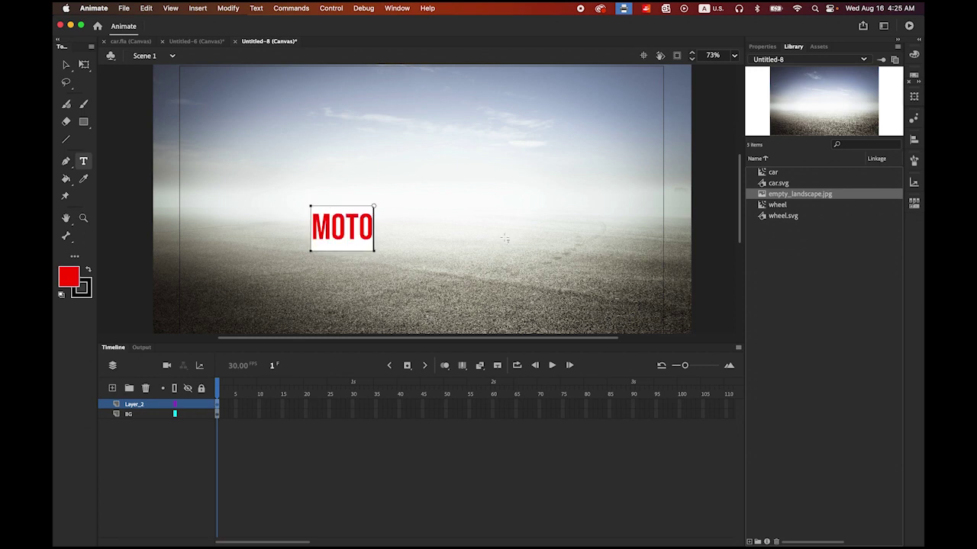
pyautogui.write('RT')
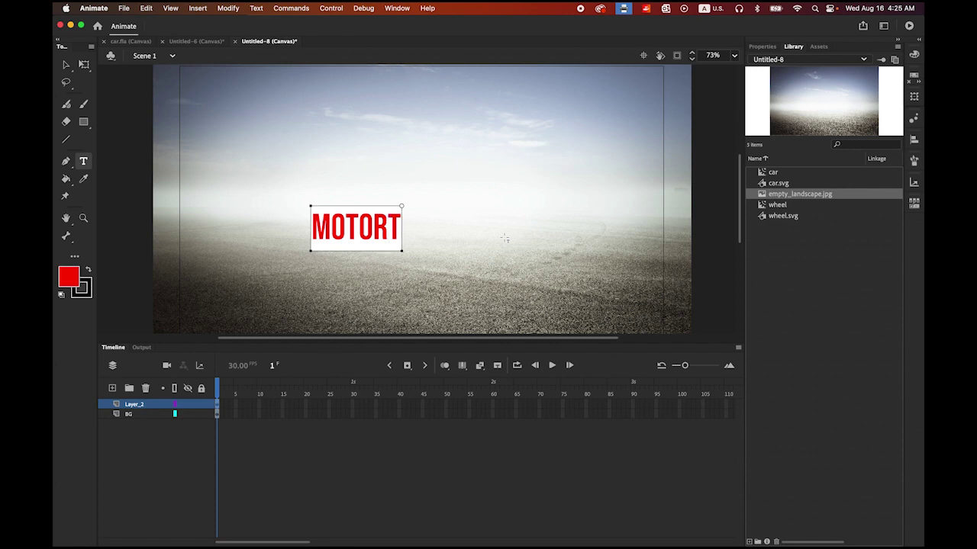
pyautogui.write('OUCH')
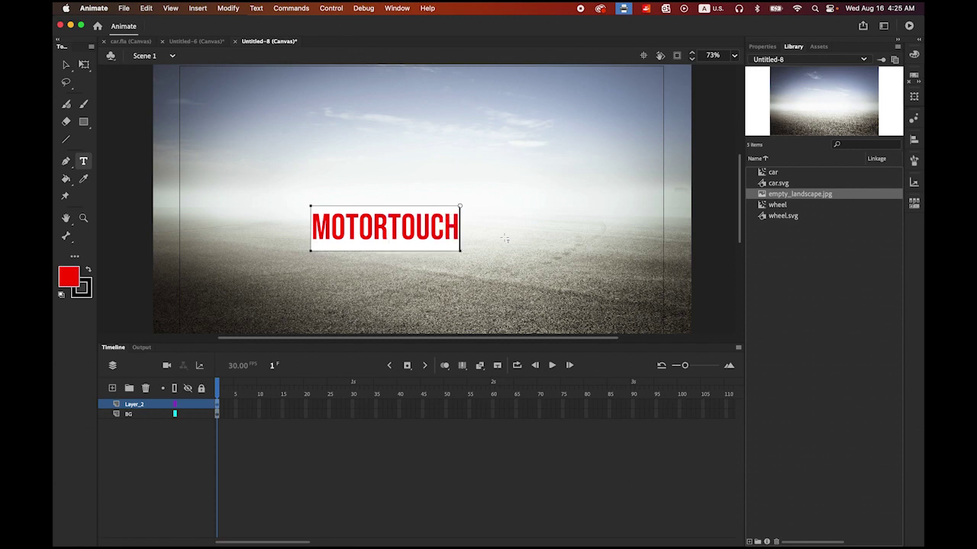
pyautogui.click(67, 65)
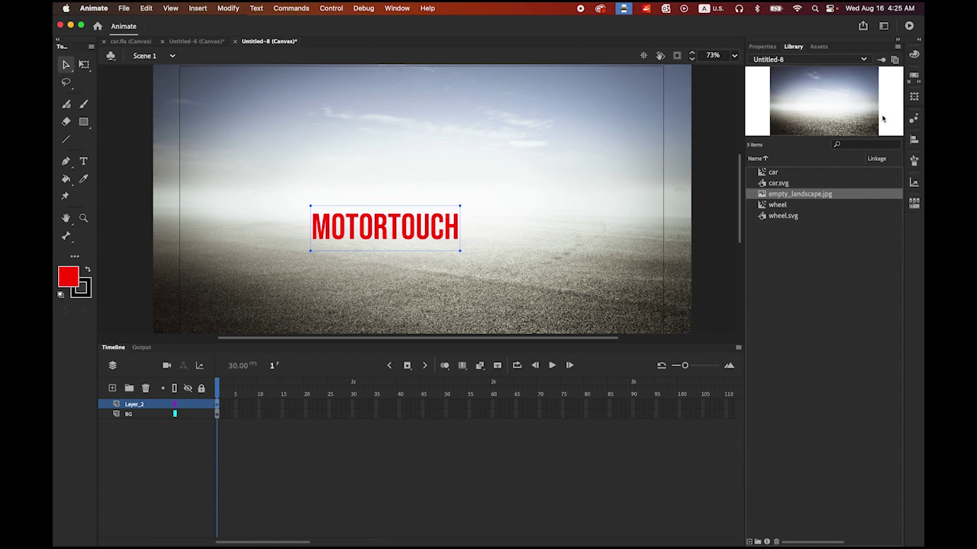
# Align the MOTORTOUCH title to the stage's horizontal centre and nudge it slightly lower.
pyautogui.click(912, 142)
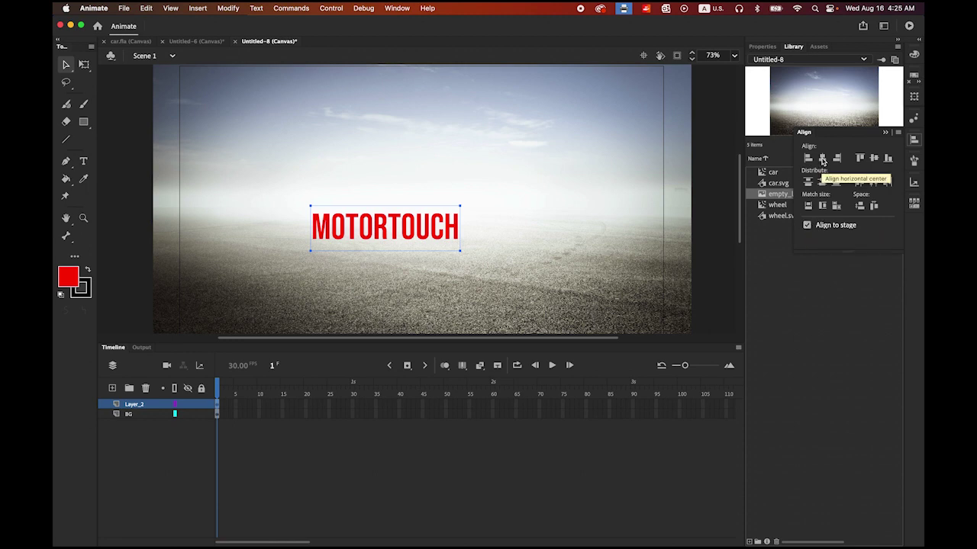
pyautogui.click(822, 159)
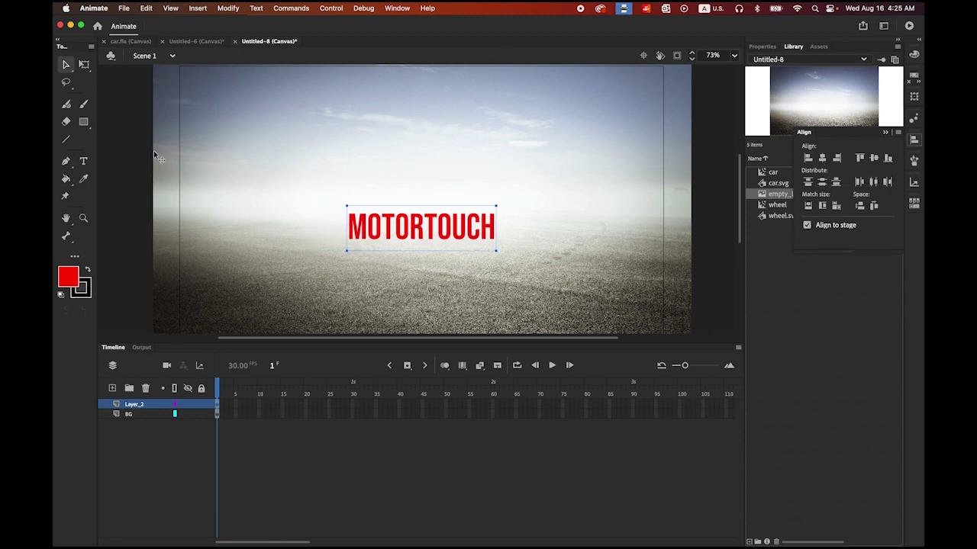
pyautogui.click(67, 67)
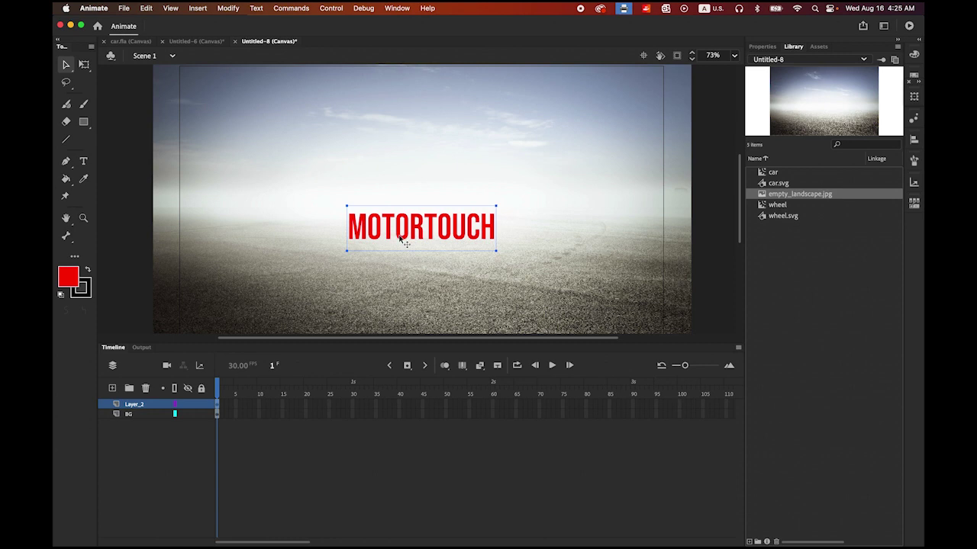
pyautogui.moveTo(399, 236); pyautogui.dragTo(403, 251)
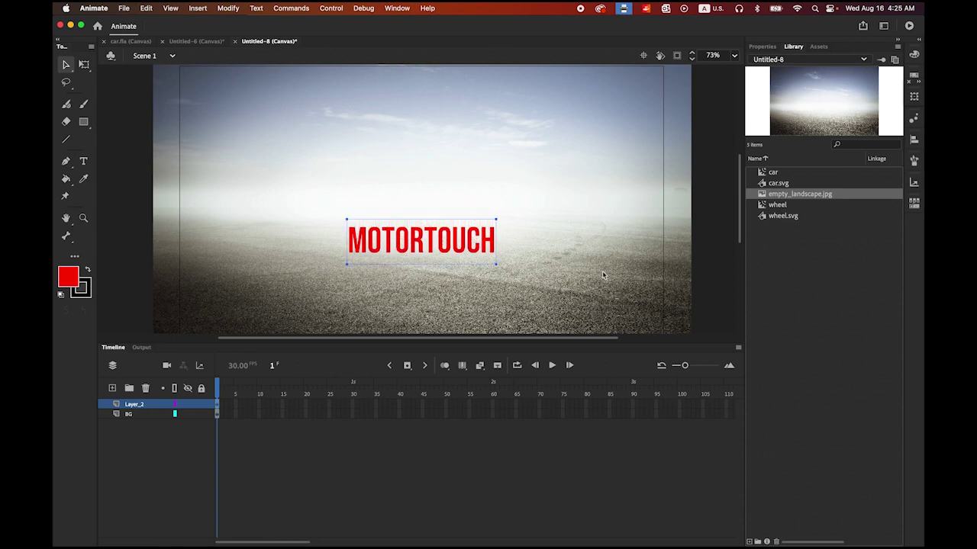
pyautogui.click(132, 168)
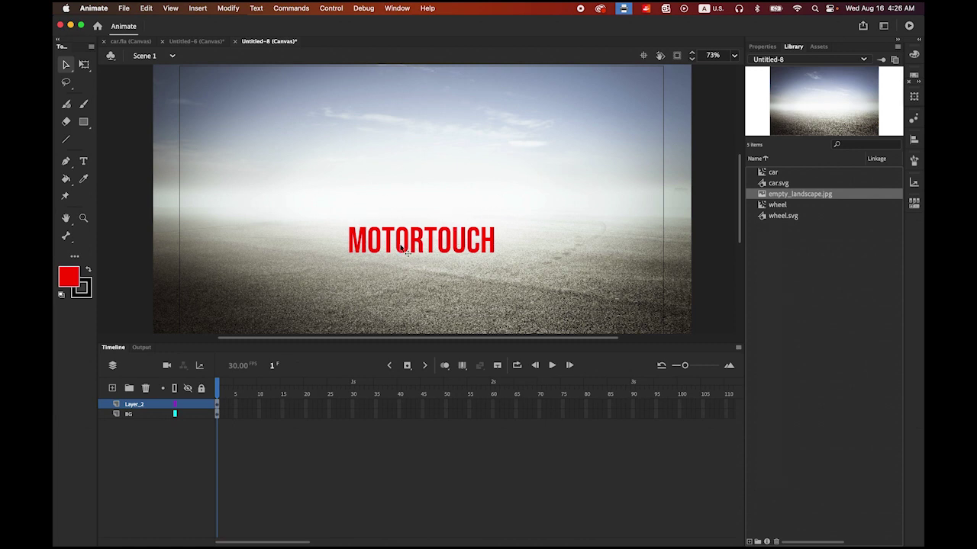
# Recolour the letters TOUCH orange (#FF9900) while MOTOR stays red.
pyautogui.click(437, 261)
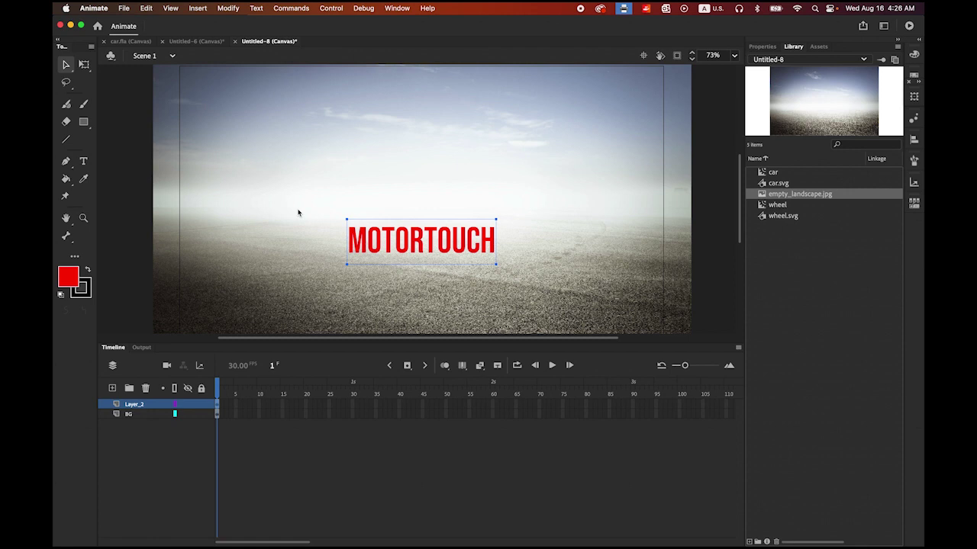
pyautogui.click(84, 163)
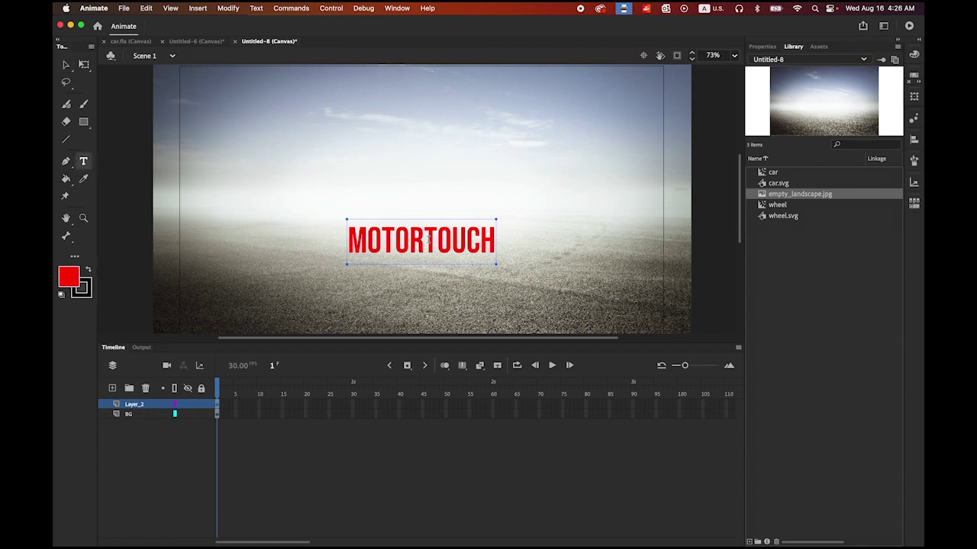
pyautogui.moveTo(425, 242); pyautogui.dragTo(498, 247)
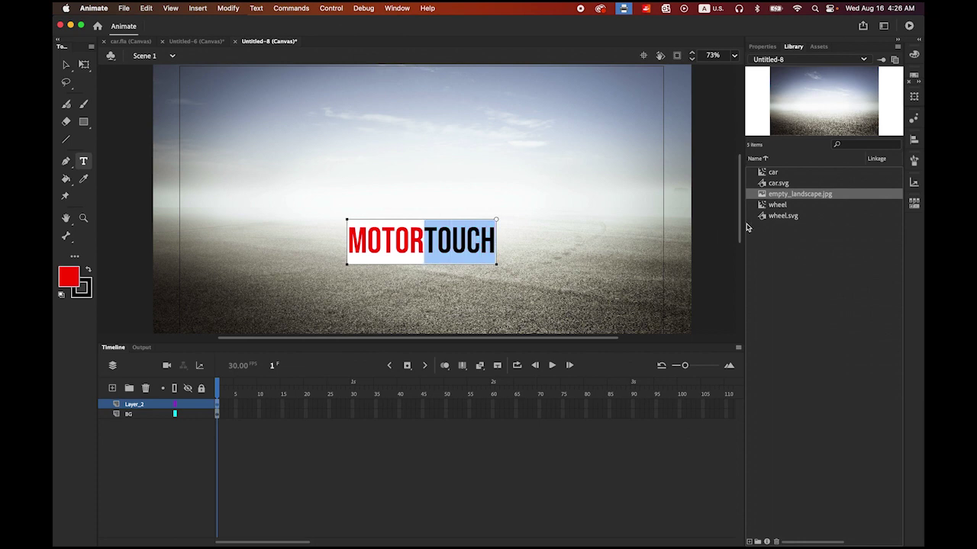
pyautogui.click(760, 47)
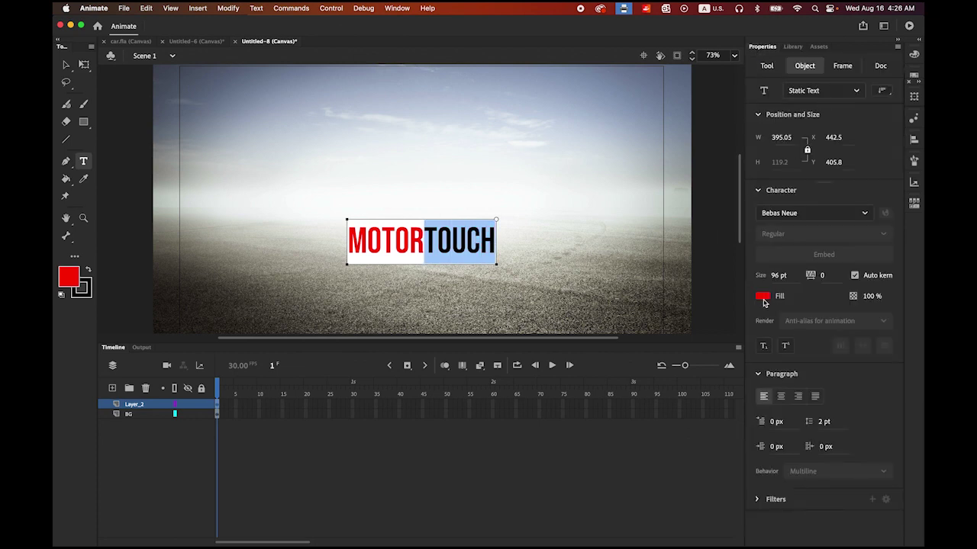
pyautogui.click(762, 296)
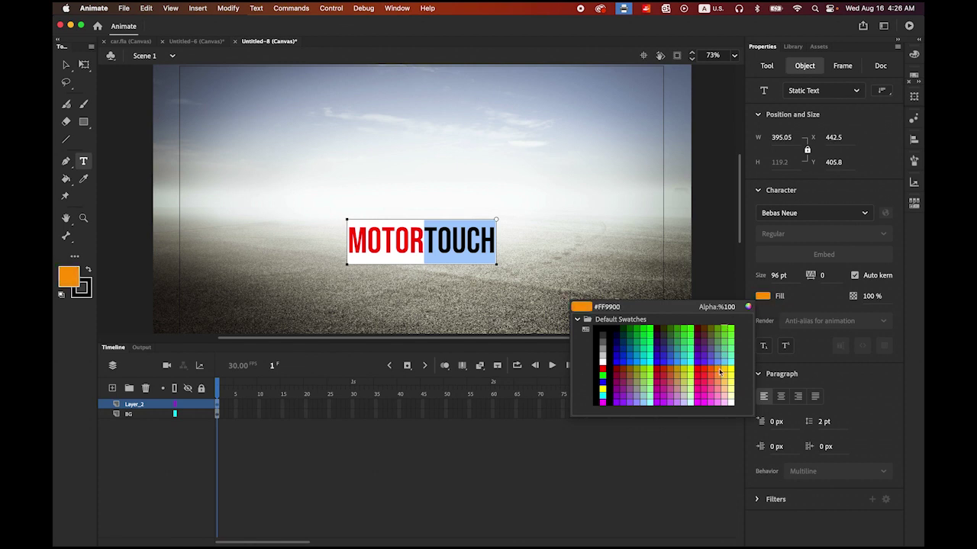
pyautogui.click(719, 372)
pyautogui.click(66, 64)
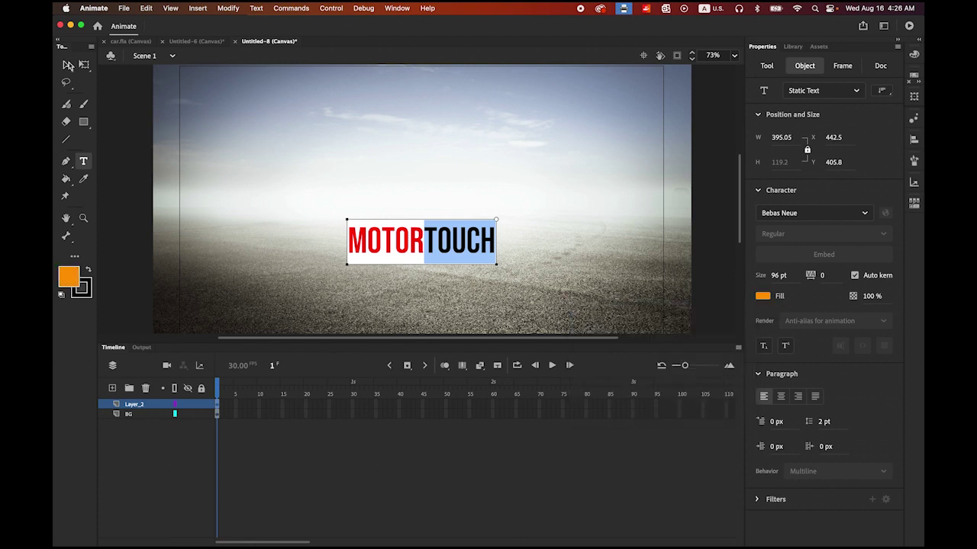
pyautogui.click(138, 162)
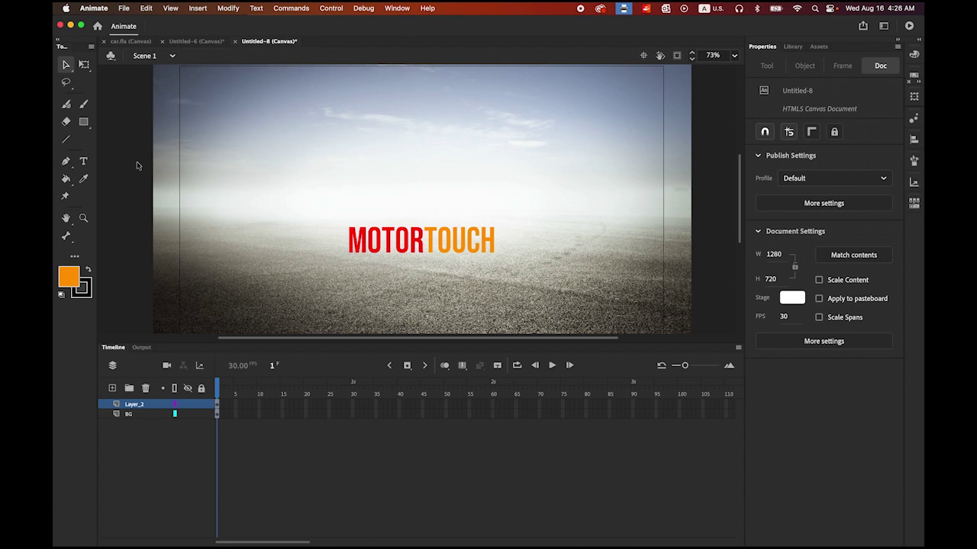
# Break the MOTORTOUCH title apart into separate letters.
pyautogui.click(410, 247)
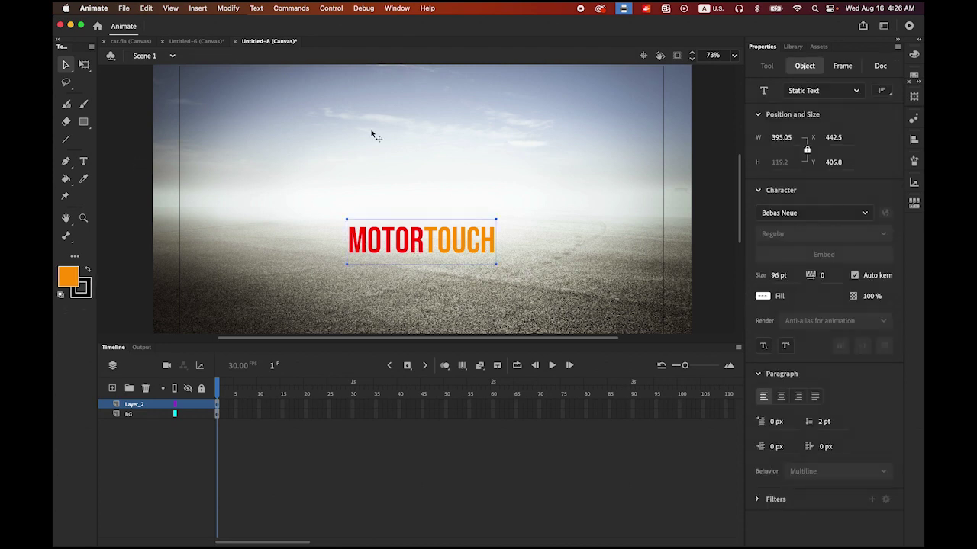
pyautogui.click(228, 8)
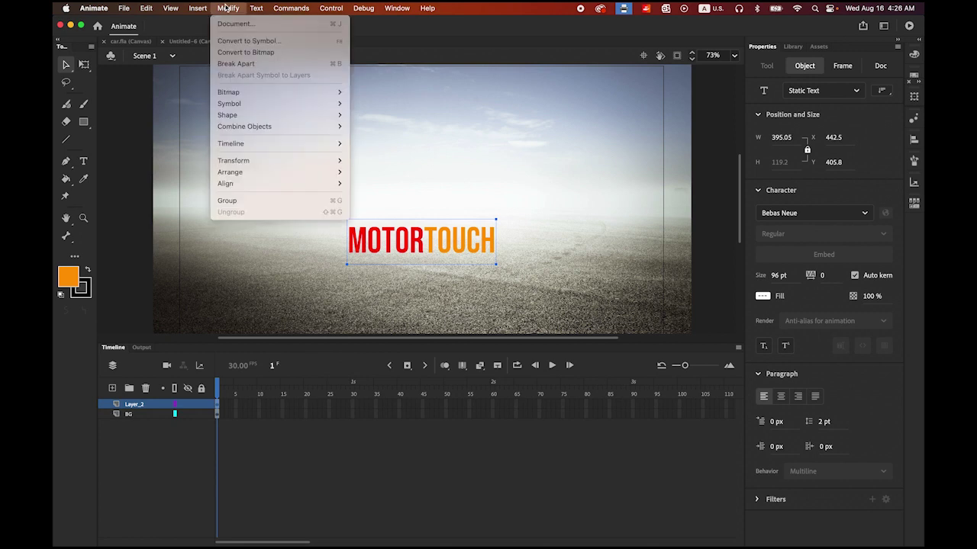
pyautogui.click(250, 67)
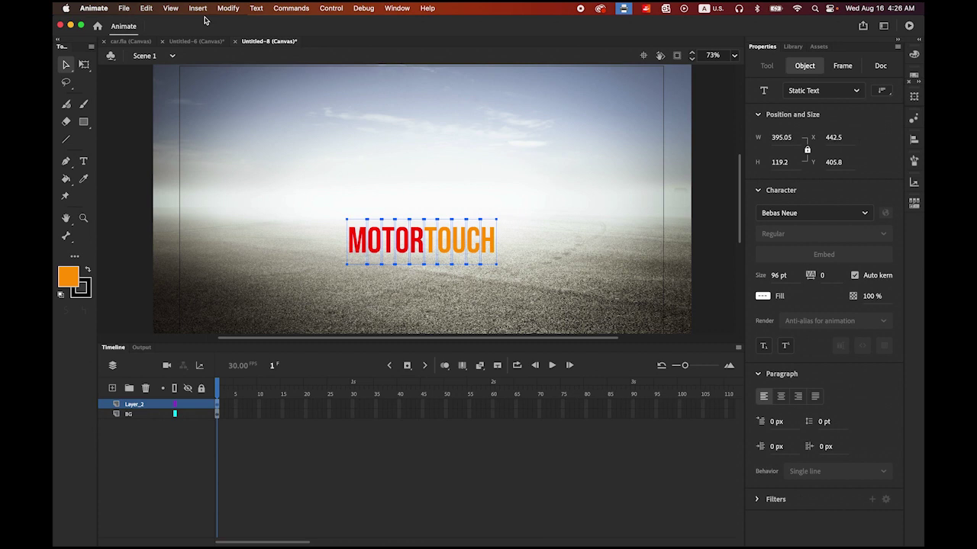
# Distribute the letters to layers so each letter has its own layer.
pyautogui.click(228, 7)
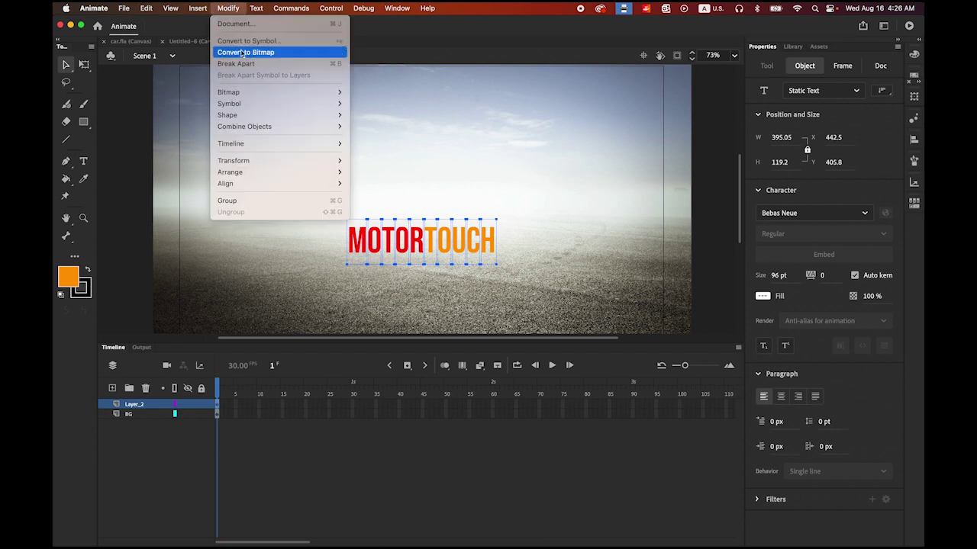
pyautogui.moveTo(272, 145)
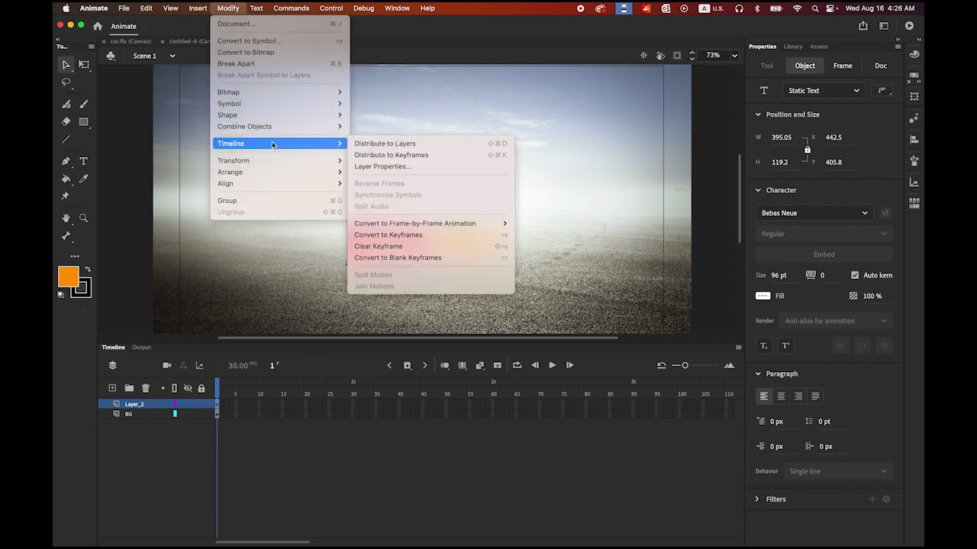
pyautogui.click(369, 147)
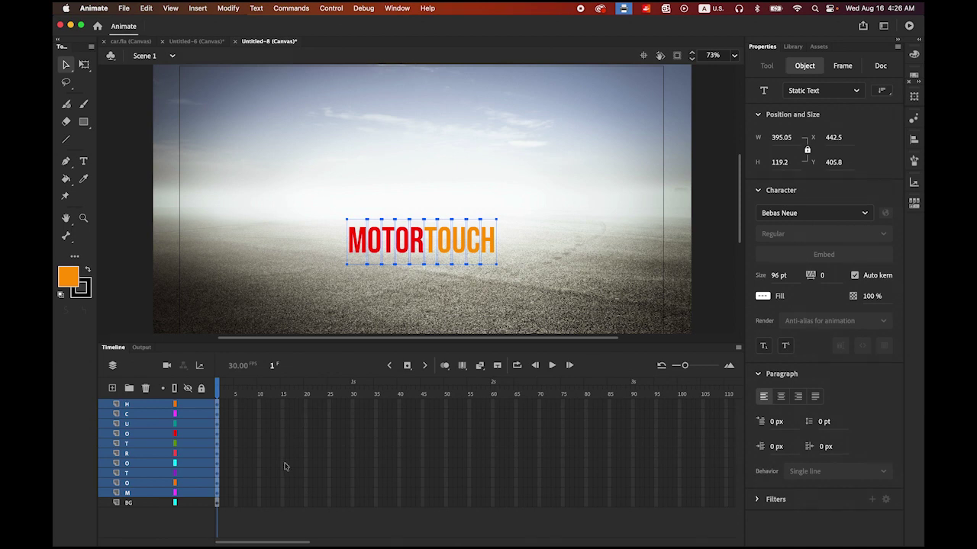
# Insert keyframes at frame 5 on all the letter layers.
pyautogui.click(236, 495)
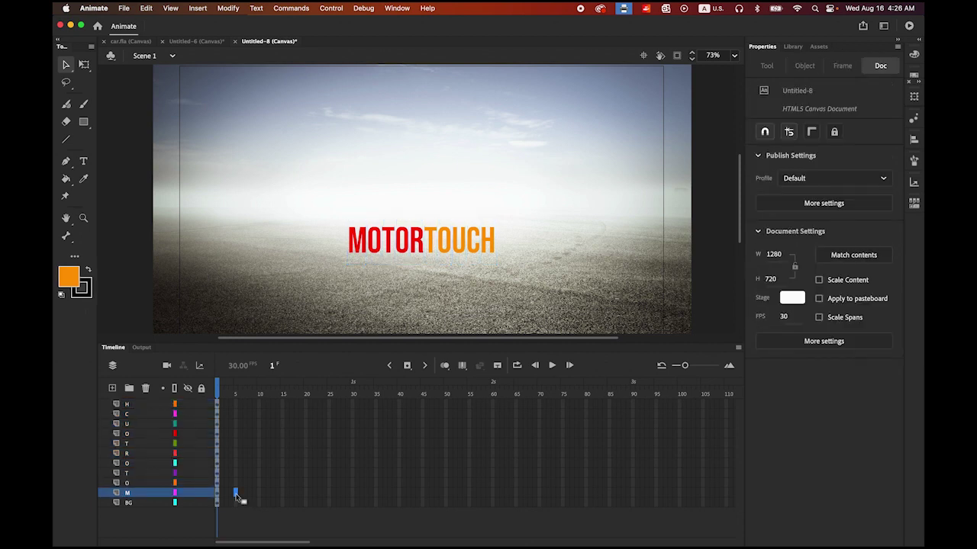
pyautogui.keyDown('shift'); pyautogui.click(236, 405); pyautogui.keyUp('shift')
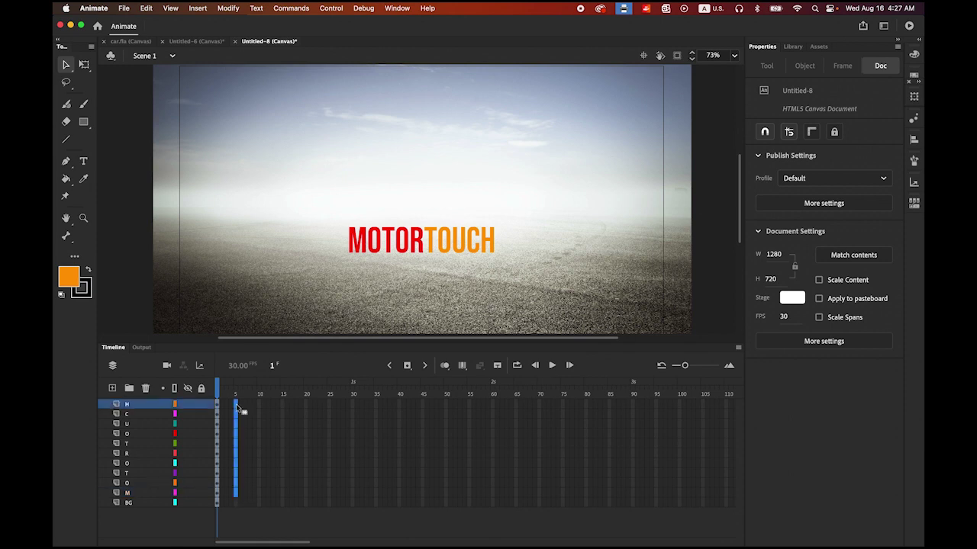
pyautogui.click(407, 366)
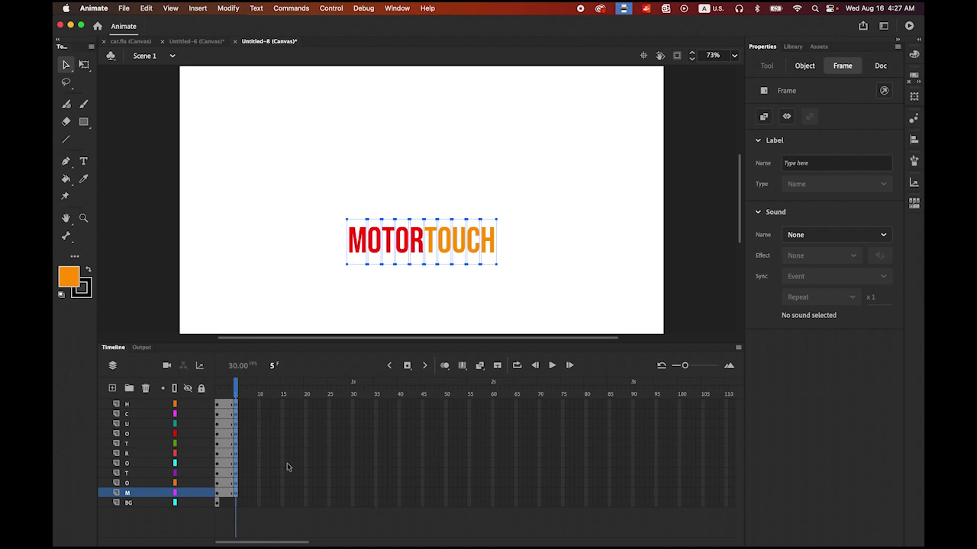
# Create a classic tween across frames 1–5 on letter layers M through H.
pyautogui.click(133, 495)
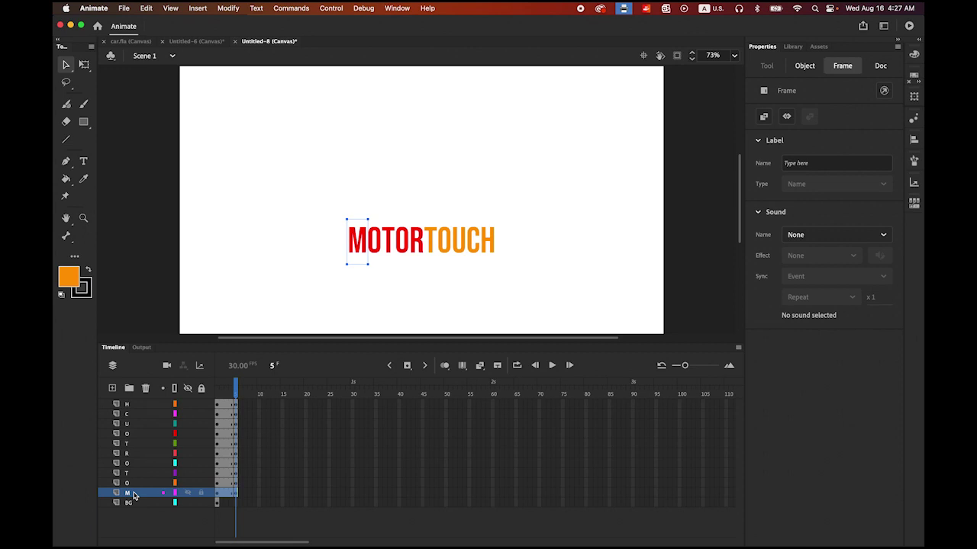
pyautogui.keyDown('shift'); pyautogui.click(138, 405); pyautogui.keyUp('shift')
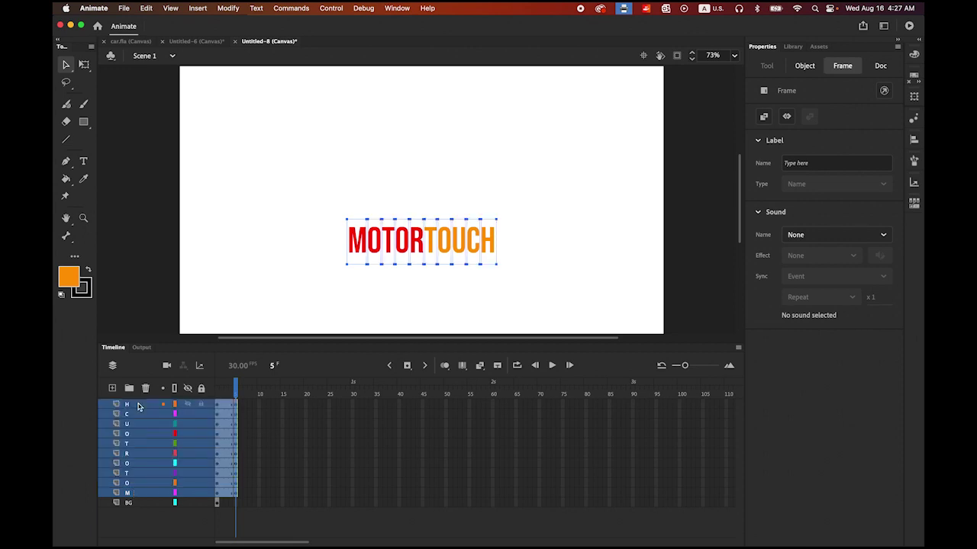
pyautogui.rightClick(223, 447)
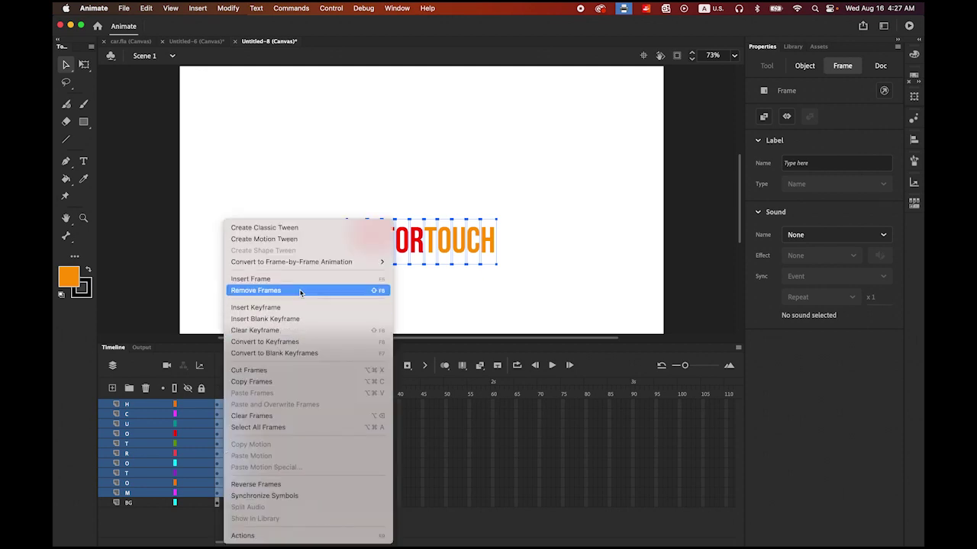
pyautogui.click(310, 227)
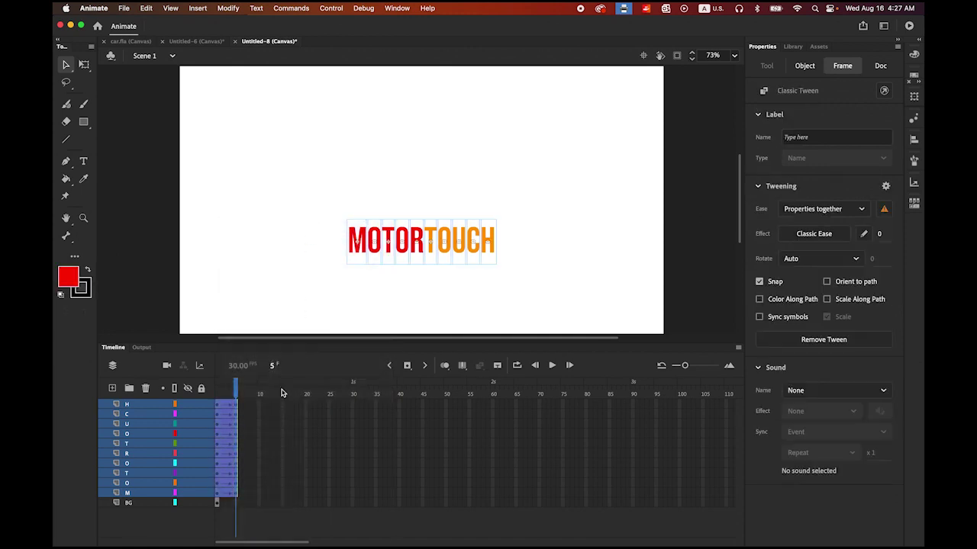
# At frame 1, move all the letters 70 px lower, to Y 475.8.
pyautogui.click(217, 391)
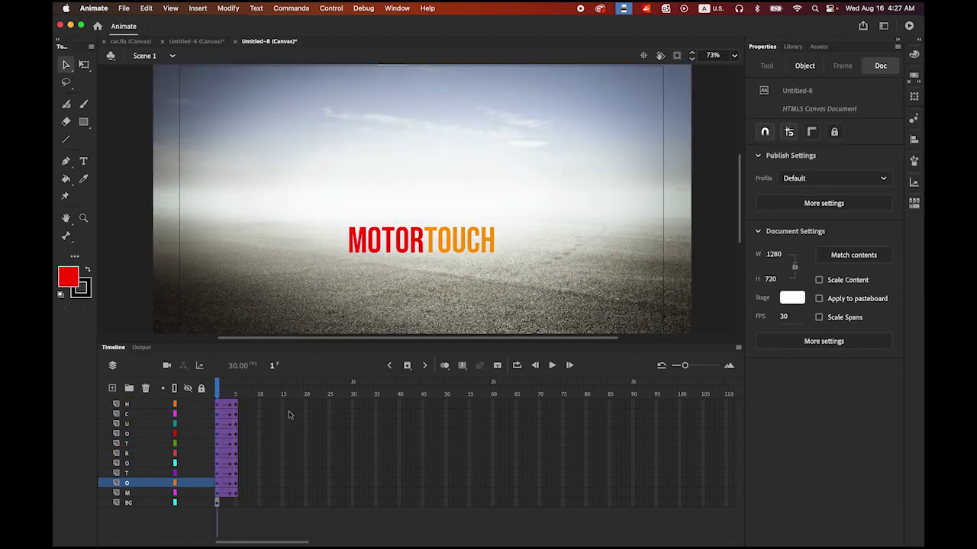
pyautogui.click(218, 494)
pyautogui.keyDown('shift'); pyautogui.click(218, 410); pyautogui.keyUp('shift')
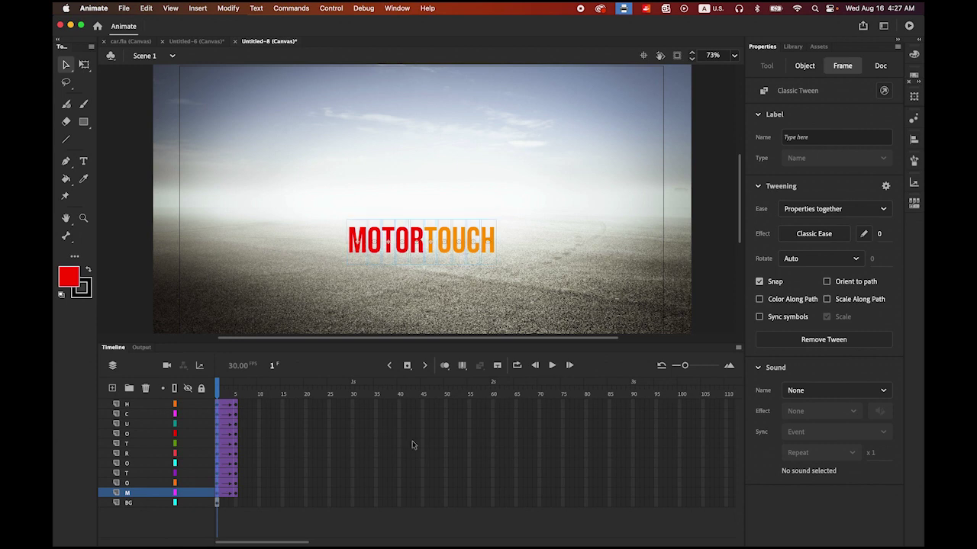
pyautogui.click(403, 254)
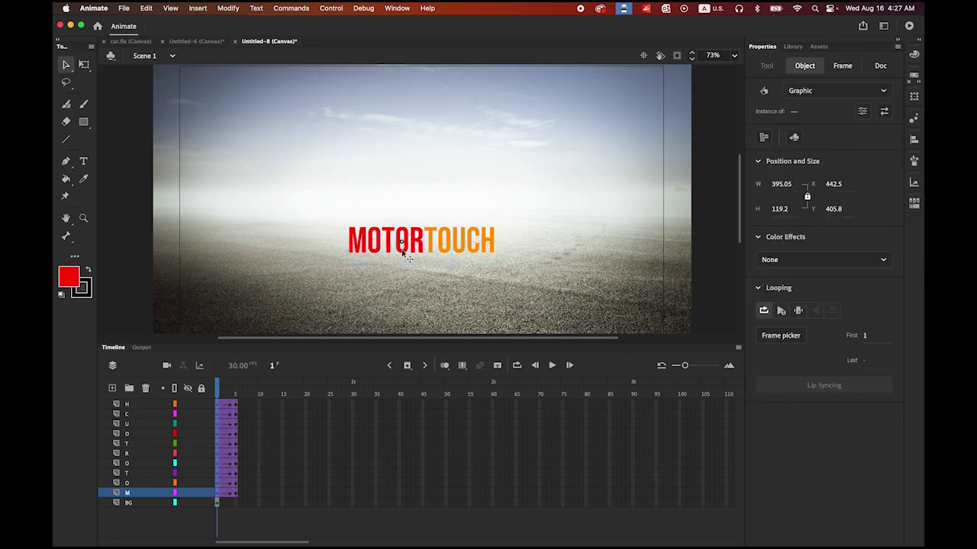
pyautogui.moveTo(403, 255); pyautogui.dragTo(403, 280)
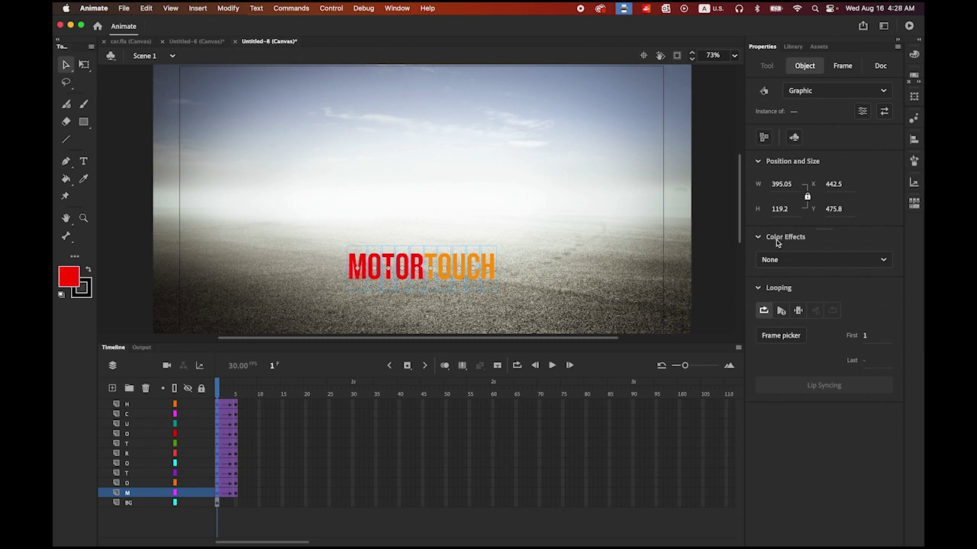
# Set the frame-1 letters' Alpha to 0% and preview the rise-and-fade.
pyautogui.click(882, 260)
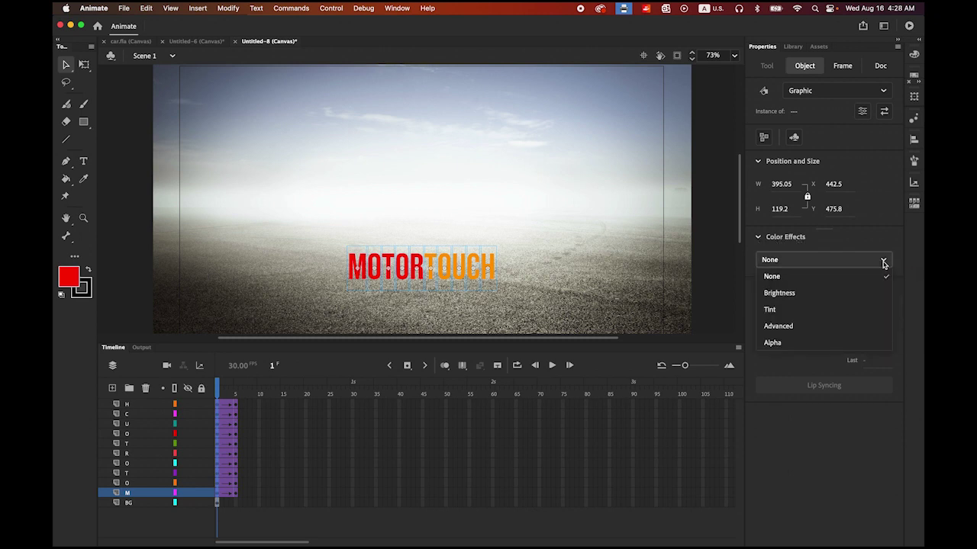
pyautogui.click(812, 346)
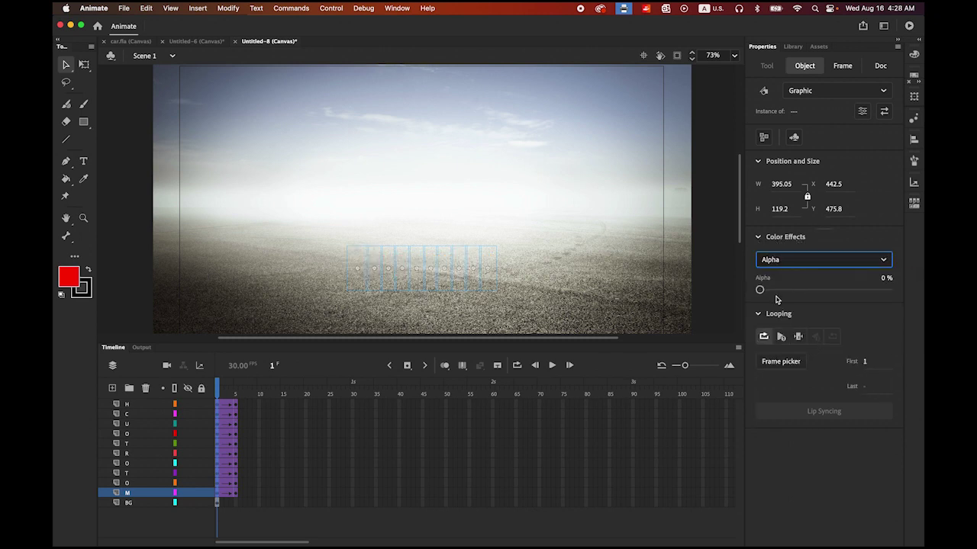
pyautogui.click(148, 296)
pyautogui.click(553, 366)
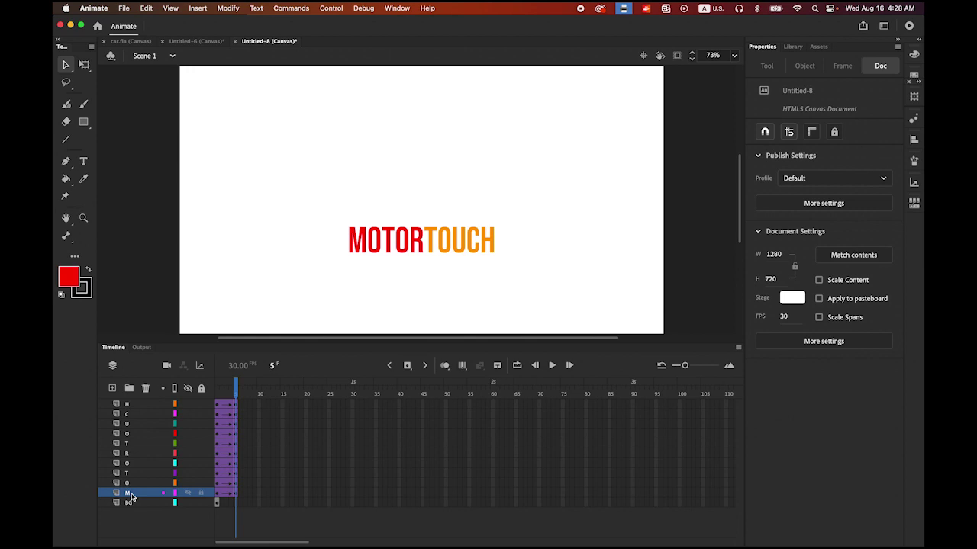
# Widen the timeline and shift the O, T and R tweens progressively later.
pyautogui.click(133, 483)
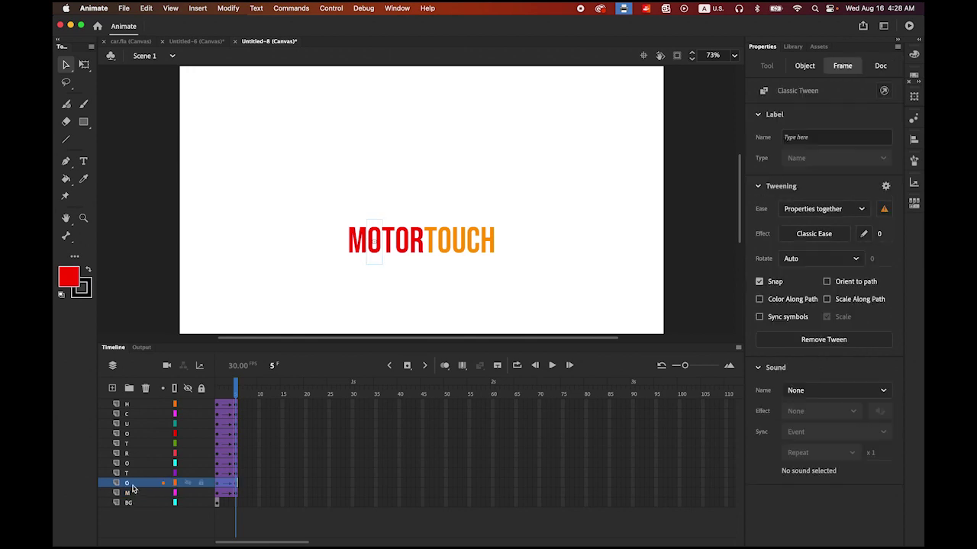
pyautogui.moveTo(684, 366); pyautogui.dragTo(696, 368)
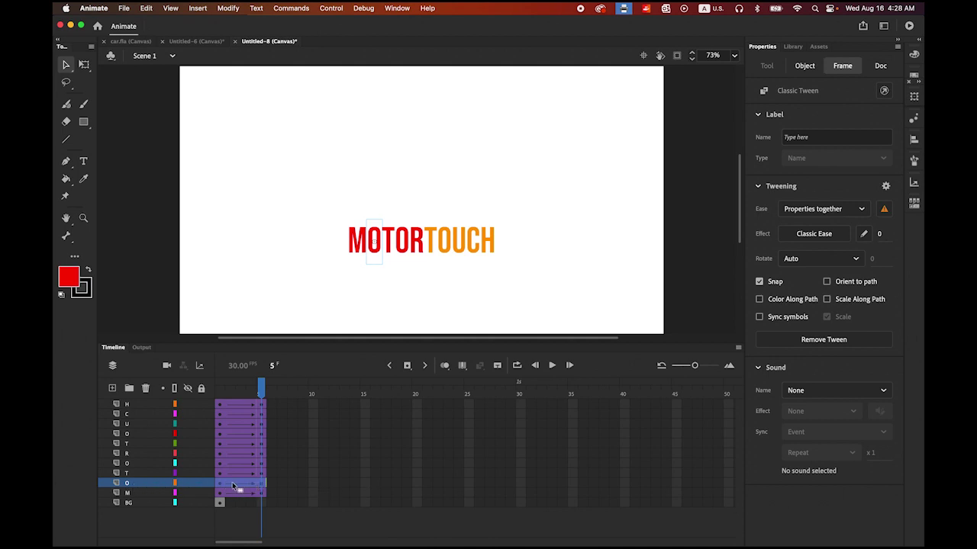
pyautogui.moveTo(232, 486); pyautogui.dragTo(238, 486)
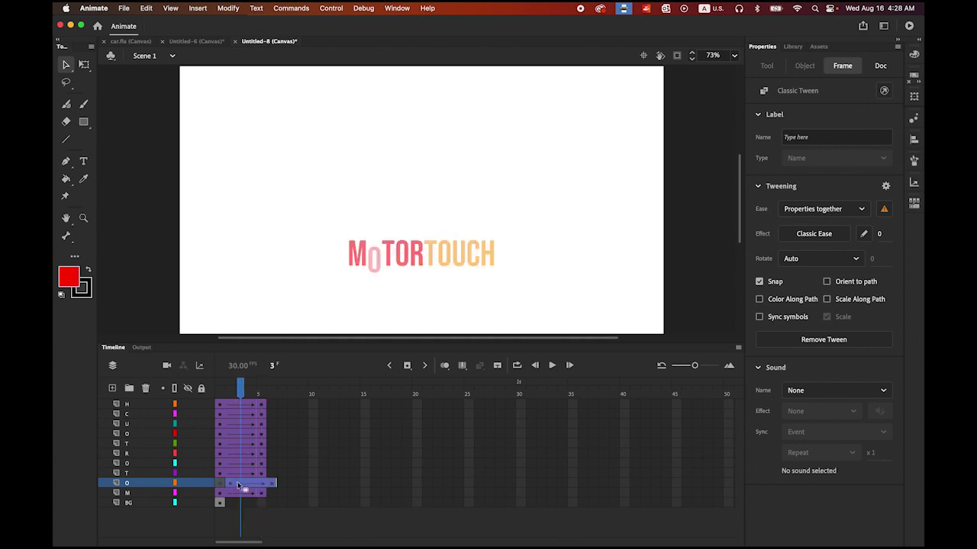
pyautogui.click(132, 475)
pyautogui.moveTo(244, 478); pyautogui.dragTo(318, 430)
pyautogui.click(145, 463)
pyautogui.click(136, 454)
pyautogui.click(137, 444)
# Shift the second T, U, C and H tweens later so H starts last.
pyautogui.click(128, 435)
pyautogui.click(135, 424)
pyautogui.click(186, 418)
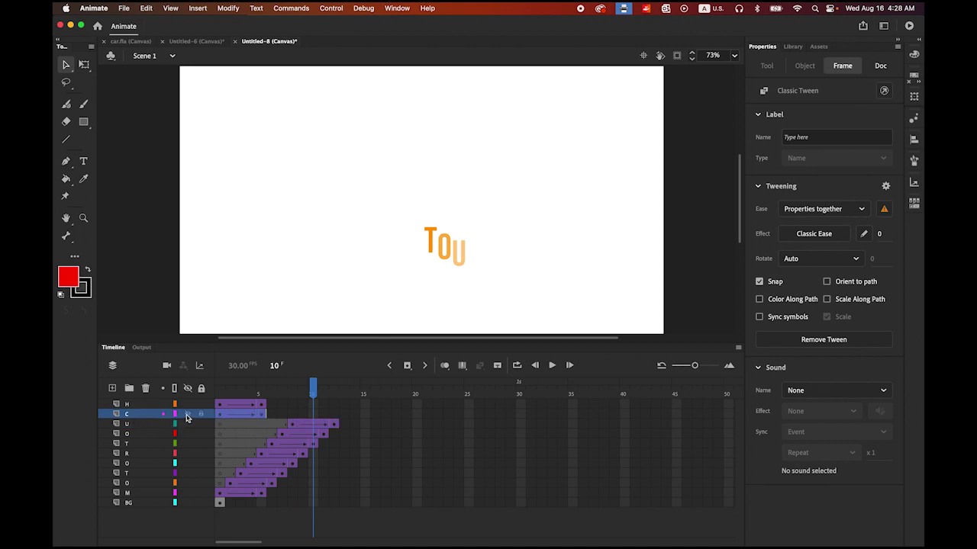
pyautogui.moveTo(241, 416); pyautogui.dragTo(324, 416)
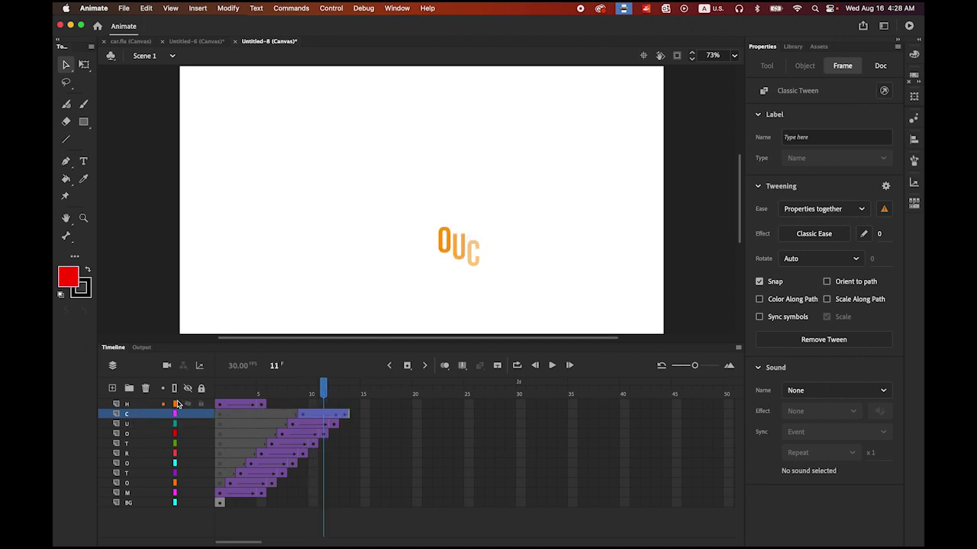
pyautogui.click(139, 404)
pyautogui.moveTo(240, 405); pyautogui.dragTo(176, 394)
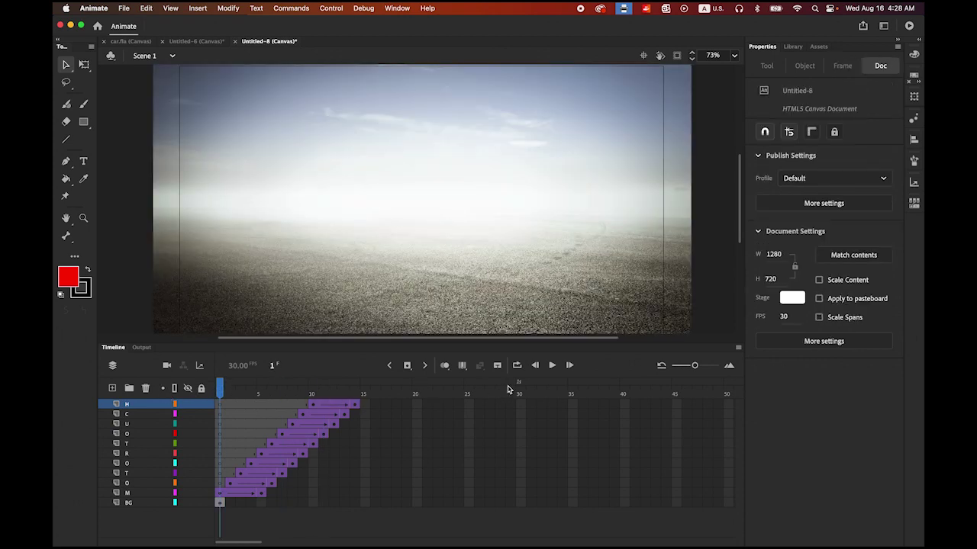
# Add keyframes at frame 14 on letter layers C through M, then preview from frame 1.
pyautogui.click(550, 366)
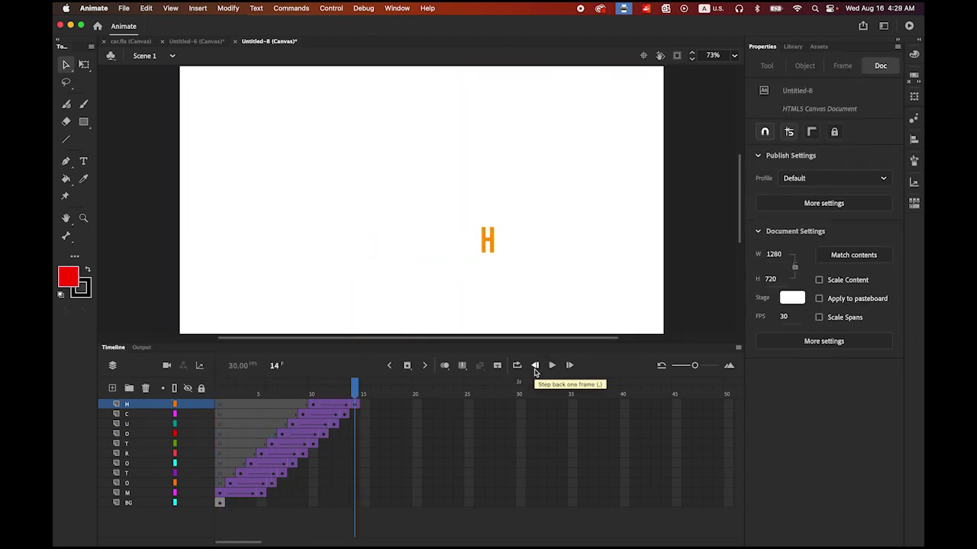
pyautogui.press(',')
pyautogui.press(',')
pyautogui.press(',')
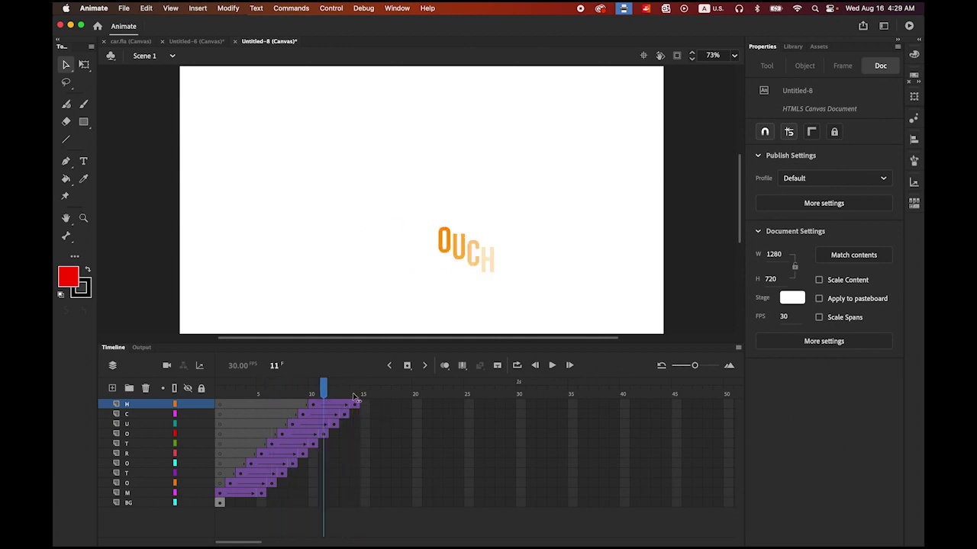
pyautogui.click(354, 395)
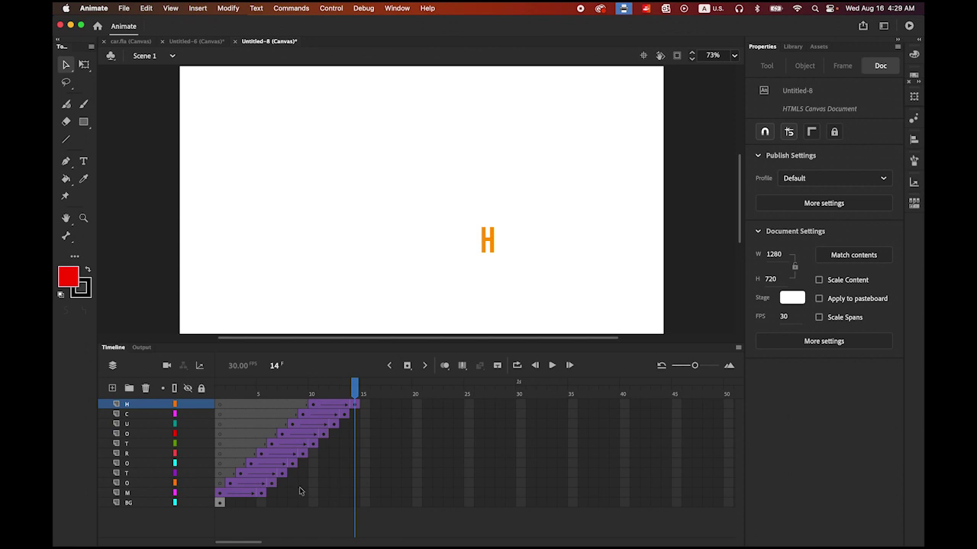
pyautogui.click(355, 415)
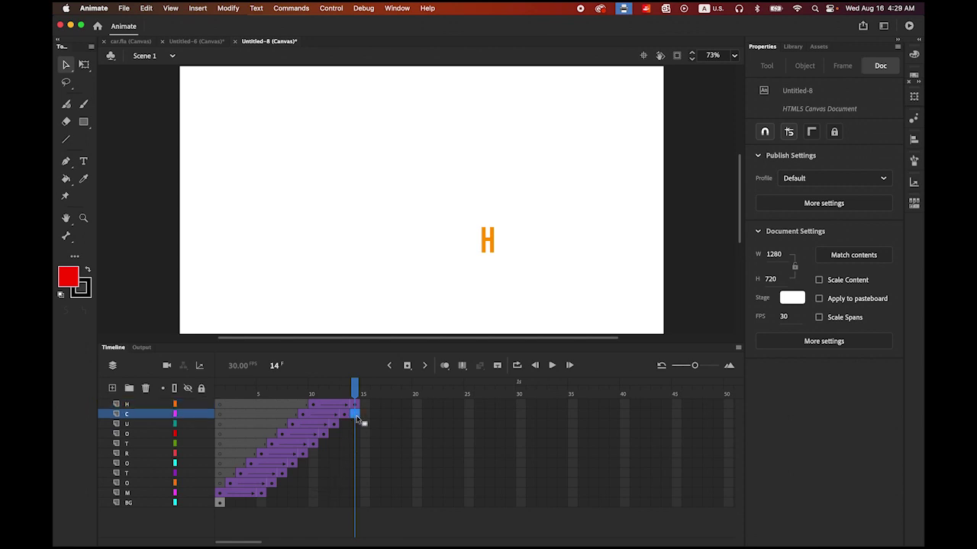
pyautogui.keyDown('shift'); pyautogui.click(356, 493); pyautogui.keyUp('shift')
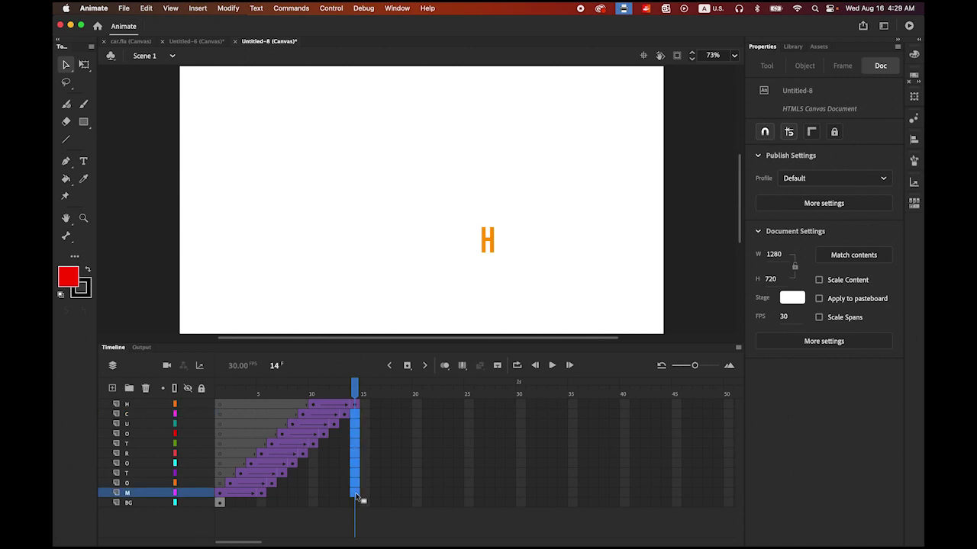
pyautogui.click(406, 365)
pyautogui.moveTo(354, 389); pyautogui.dragTo(219, 390)
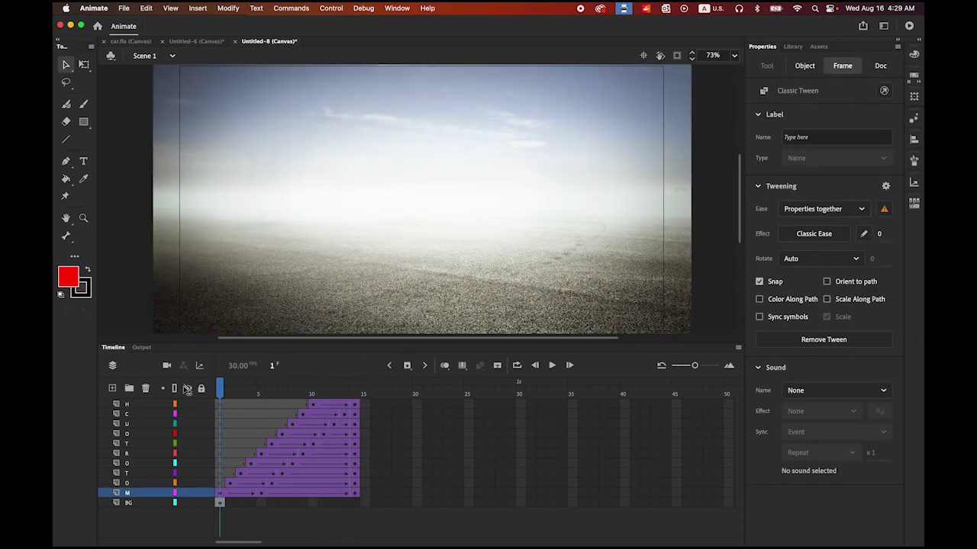
pyautogui.click(551, 366)
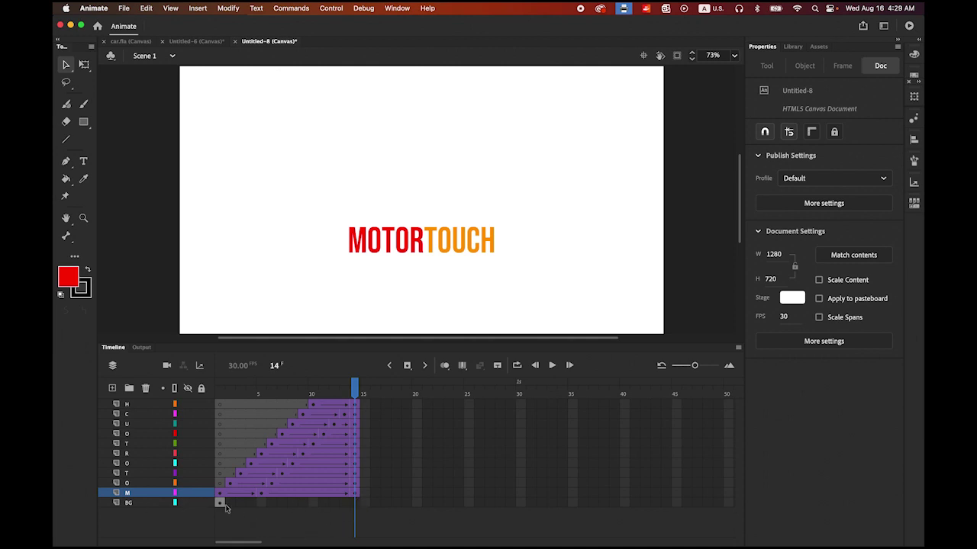
# Extend the BG layer to frame 14 and replay the animation with the landscape.
pyautogui.click(353, 502)
pyautogui.click(409, 366)
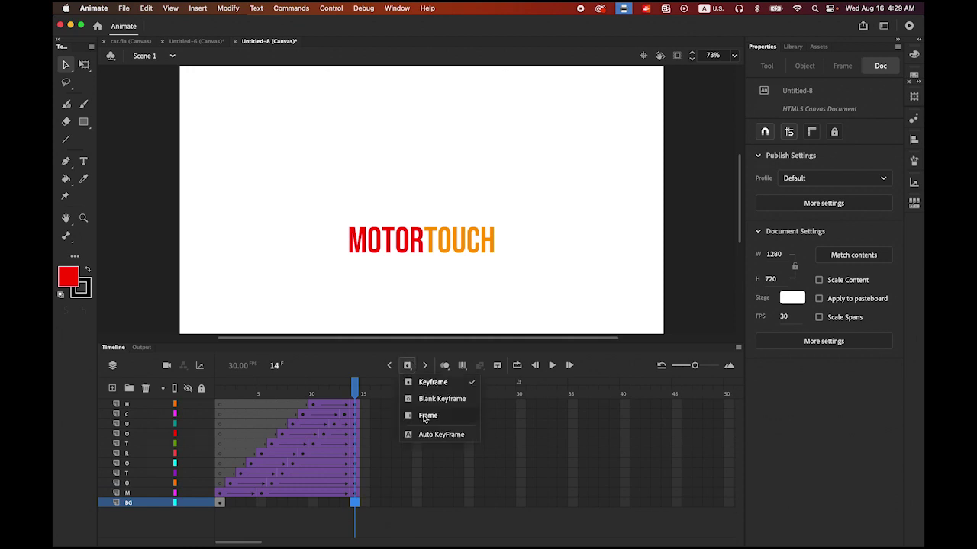
pyautogui.click(425, 416)
pyautogui.click(535, 367)
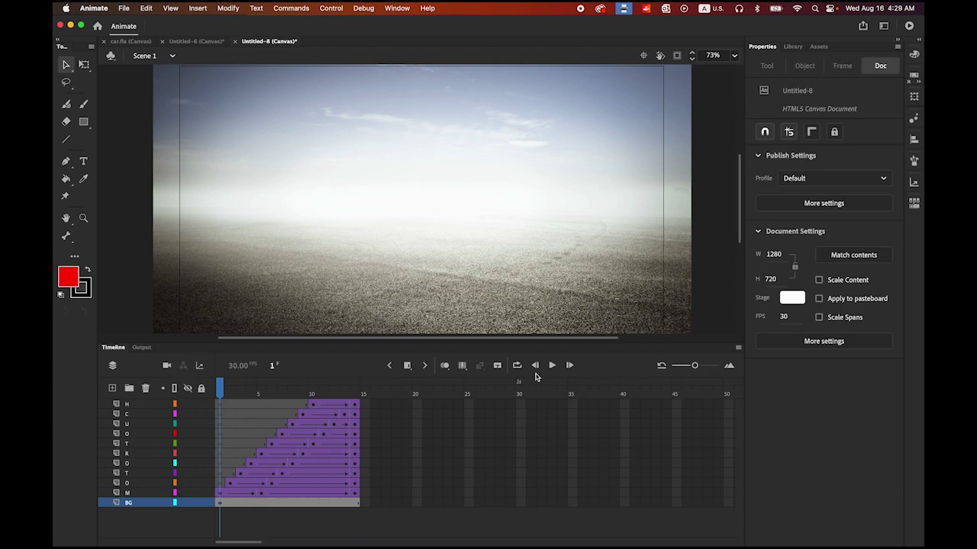
pyautogui.click(552, 365)
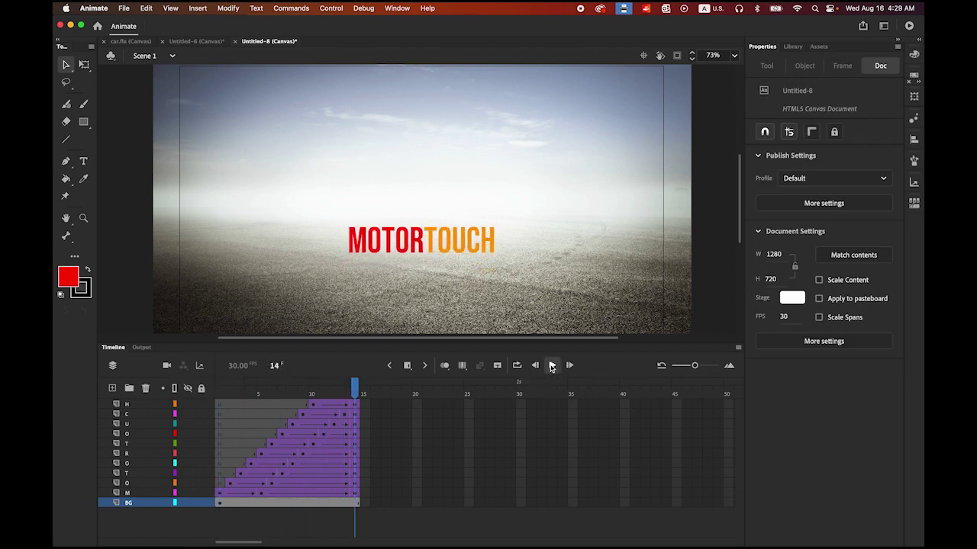
pyautogui.click(552, 365)
pyautogui.click(552, 366)
# Add a new layer and insert keyframes at frame 25 on letter layers H through M.
pyautogui.moveTo(695, 367); pyautogui.dragTo(690, 369)
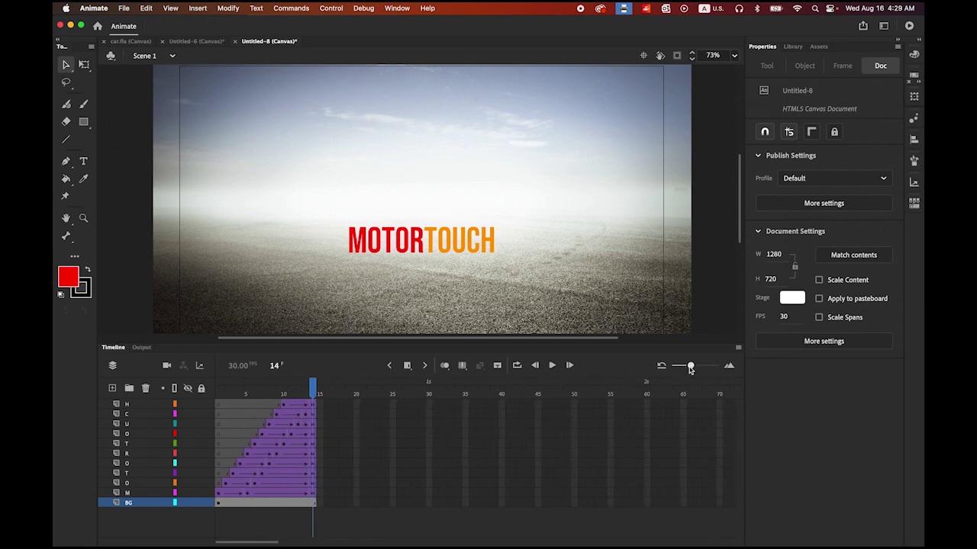
pyautogui.click(140, 403)
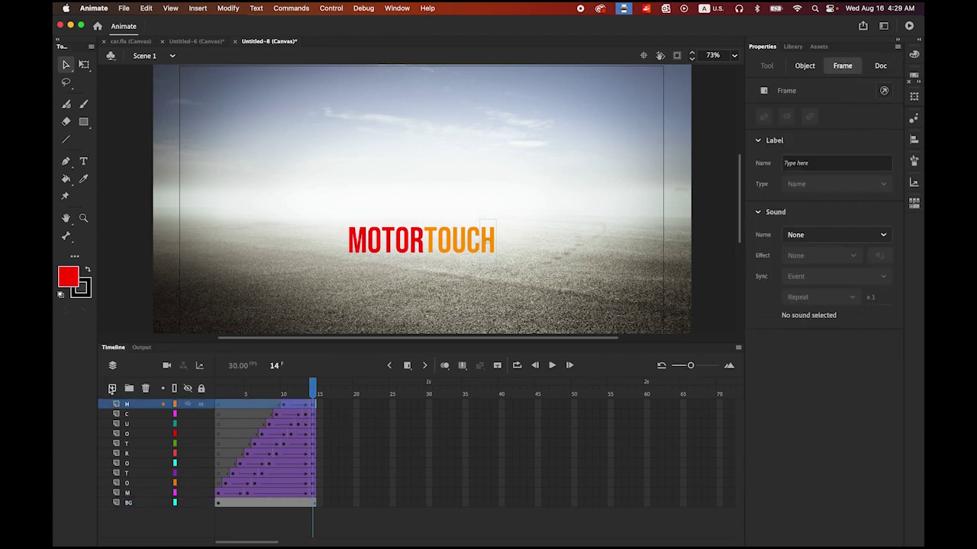
pyautogui.click(112, 389)
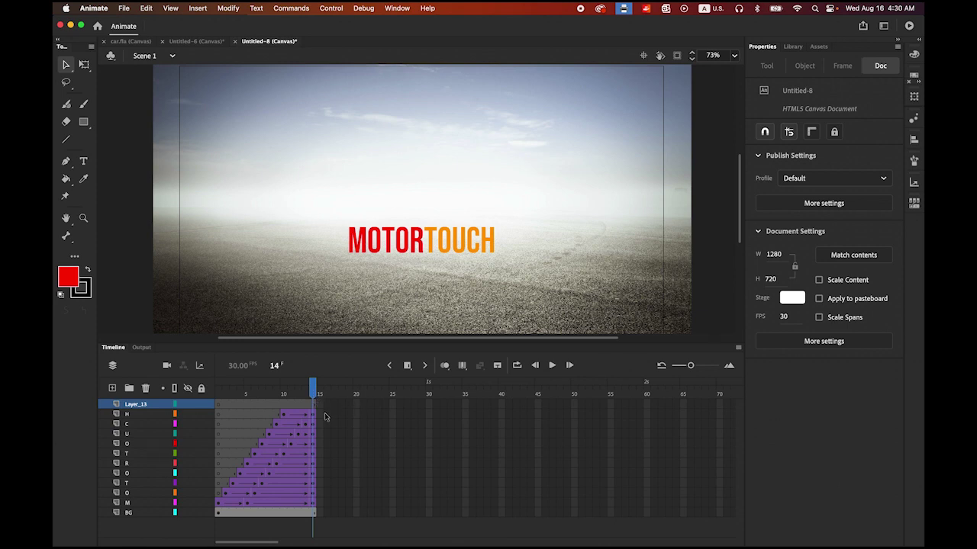
pyautogui.click(392, 415)
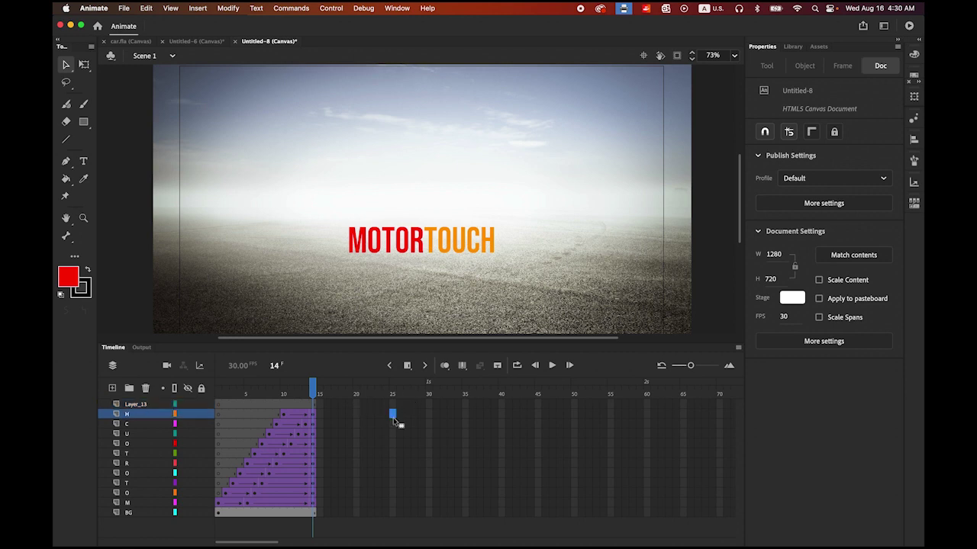
pyautogui.keyDown('shift'); pyautogui.click(393, 503); pyautogui.keyUp('shift')
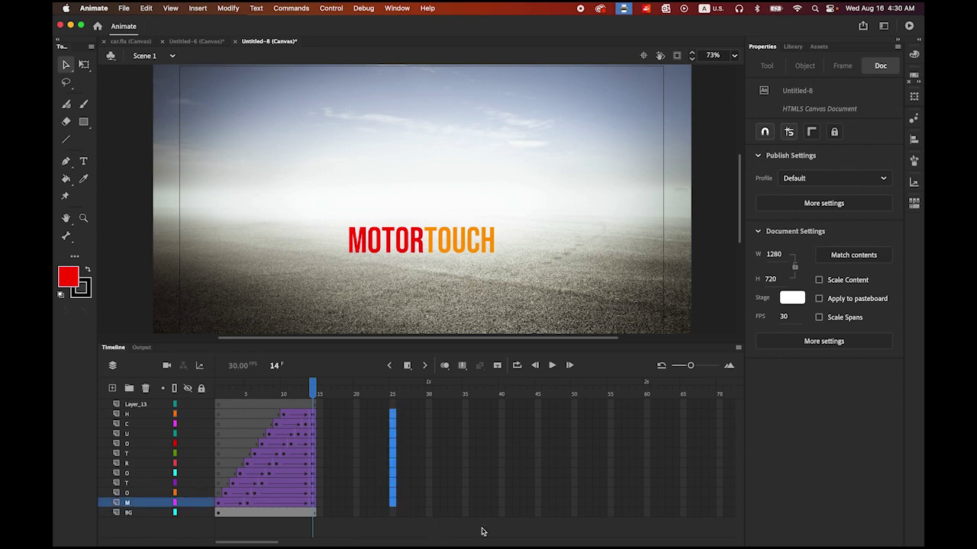
pyautogui.click(407, 366)
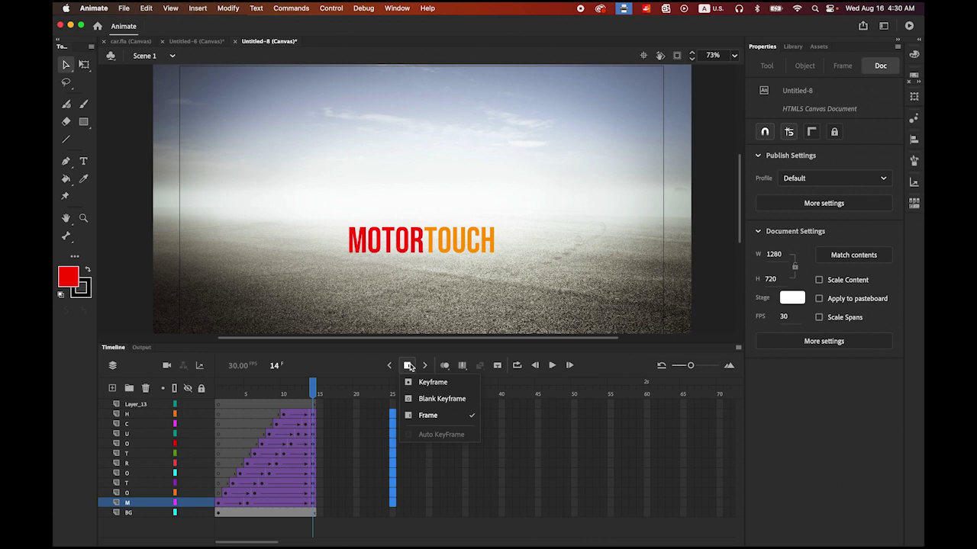
pyautogui.click(432, 383)
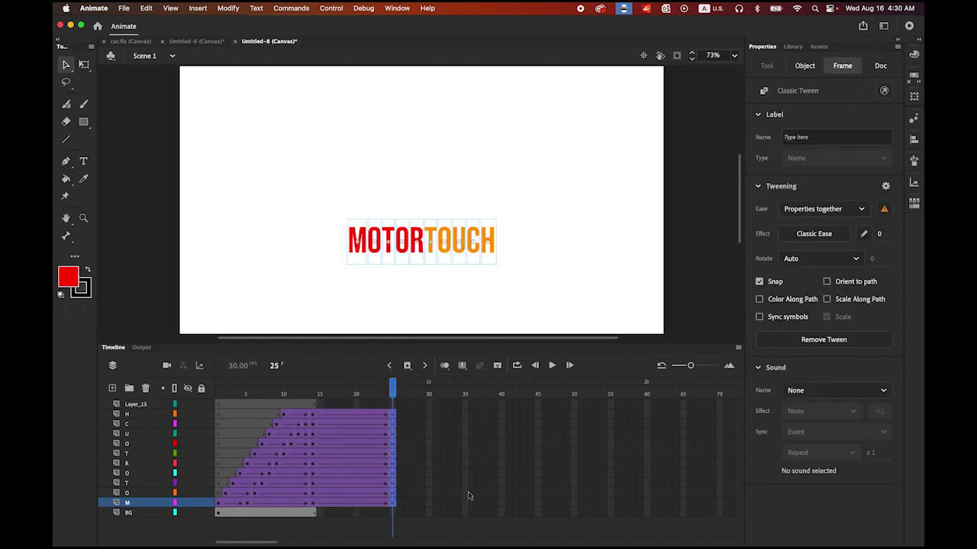
# Extend BG and Layer_13 with frames through frame 25.
pyautogui.click(394, 514)
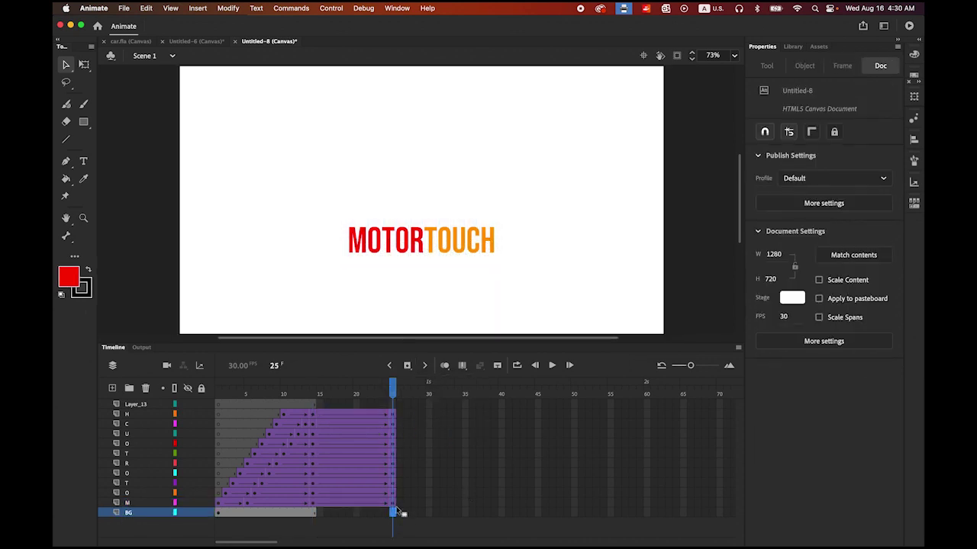
pyautogui.click(406, 366)
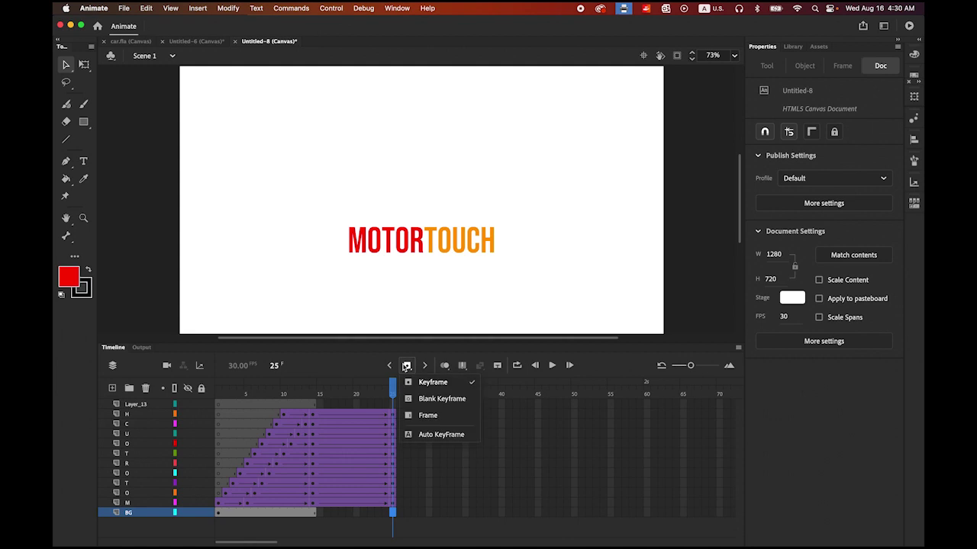
pyautogui.click(428, 416)
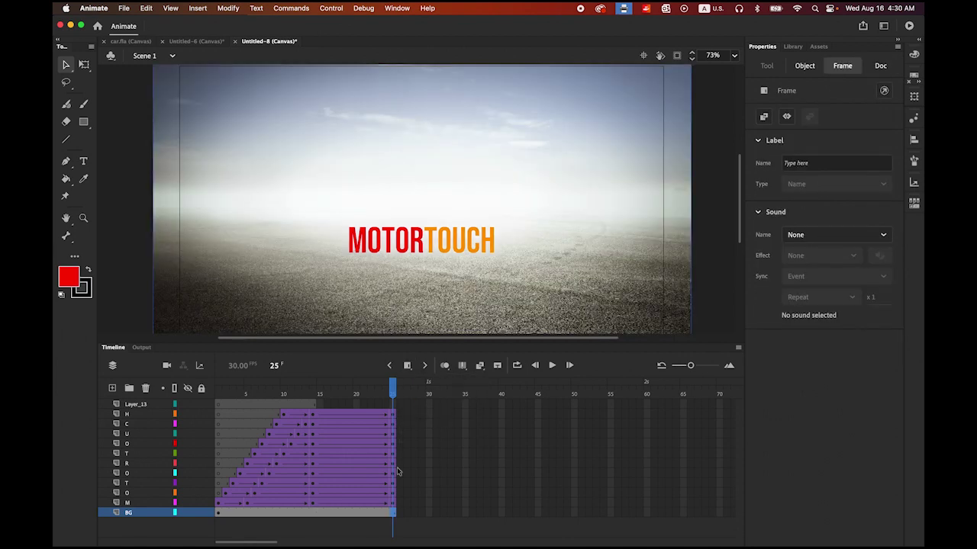
pyautogui.click(394, 406)
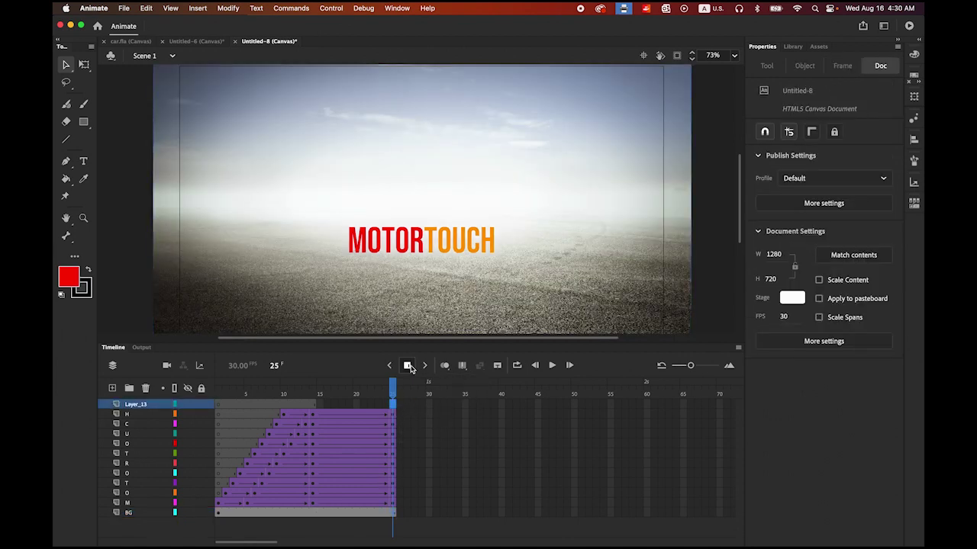
pyautogui.click(410, 367)
pyautogui.click(427, 385)
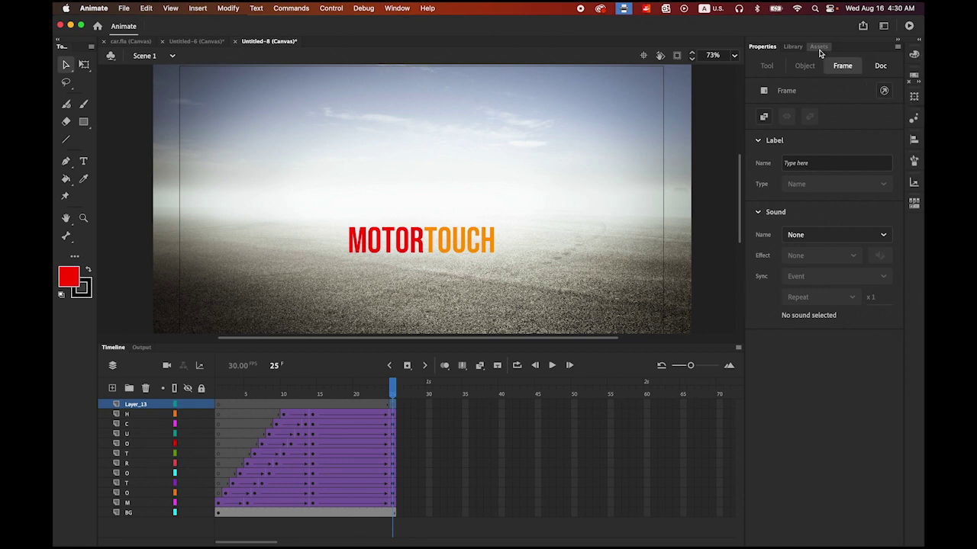
# Drag the car symbol from the Library onto the stage above MOTORTOUCH.
pyautogui.click(793, 47)
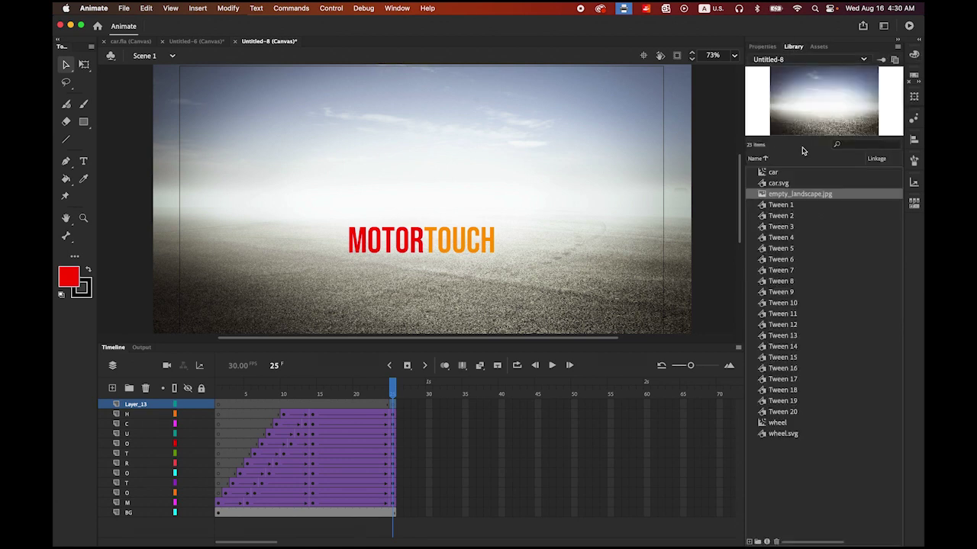
pyautogui.click(773, 174)
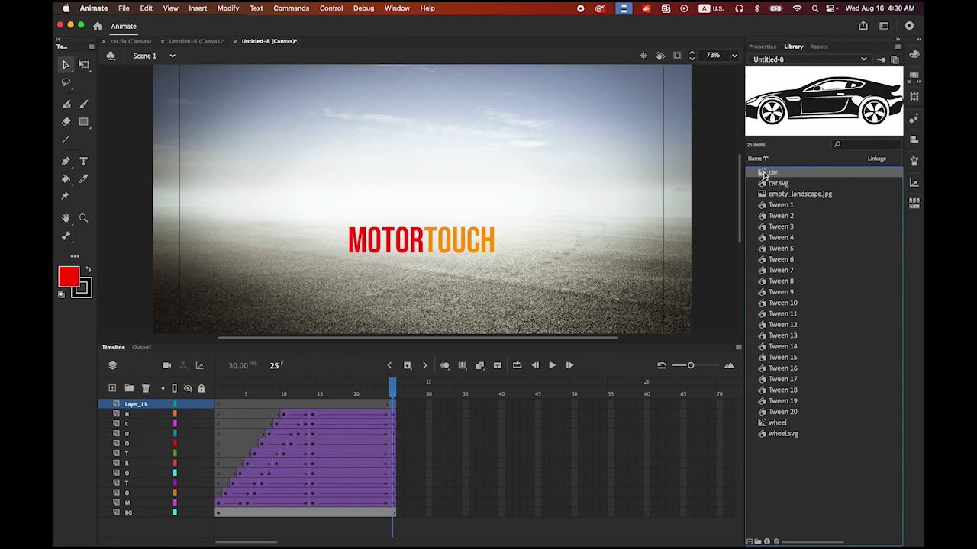
pyautogui.moveTo(765, 174); pyautogui.dragTo(456, 192)
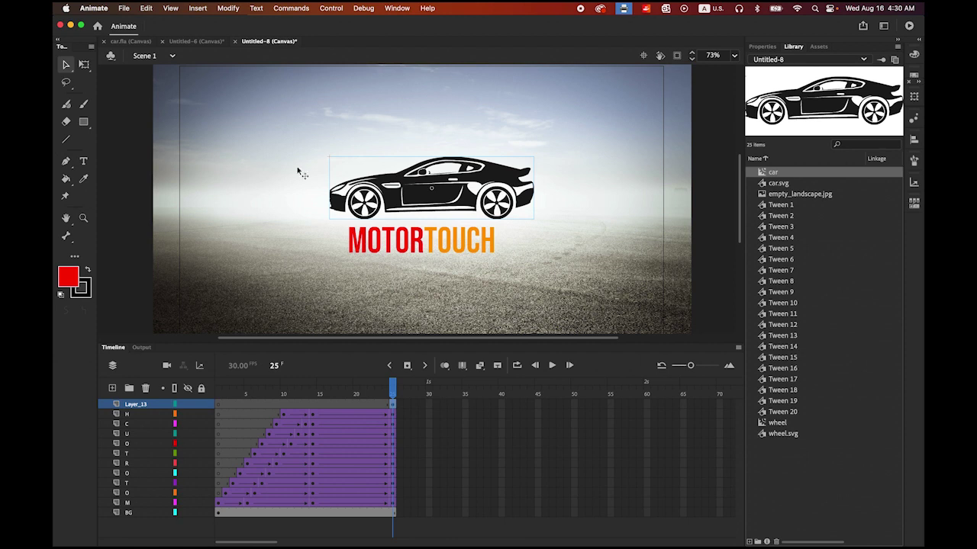
# Scale the car down and set it centred just above the MOTORTOUCH title.
pyautogui.click(84, 65)
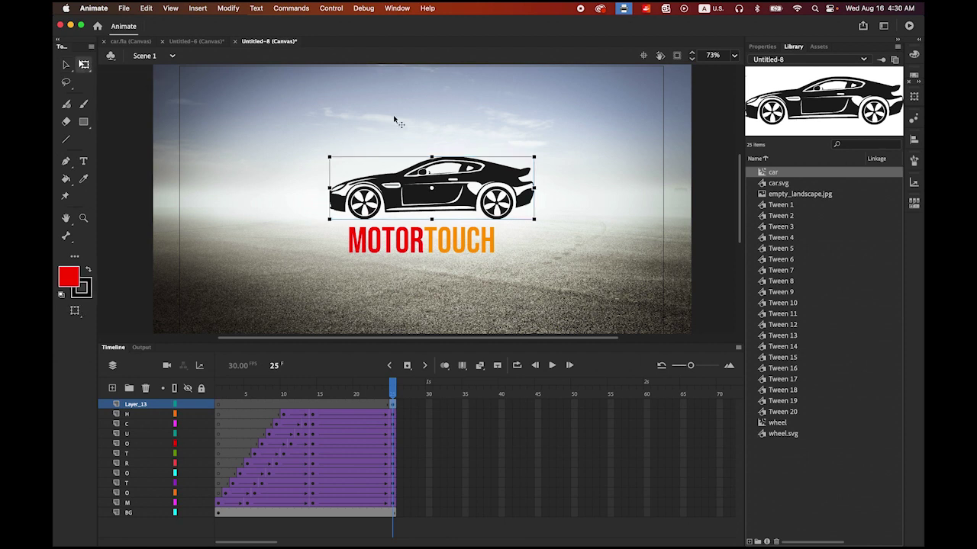
pyautogui.moveTo(533, 156); pyautogui.dragTo(515, 163)
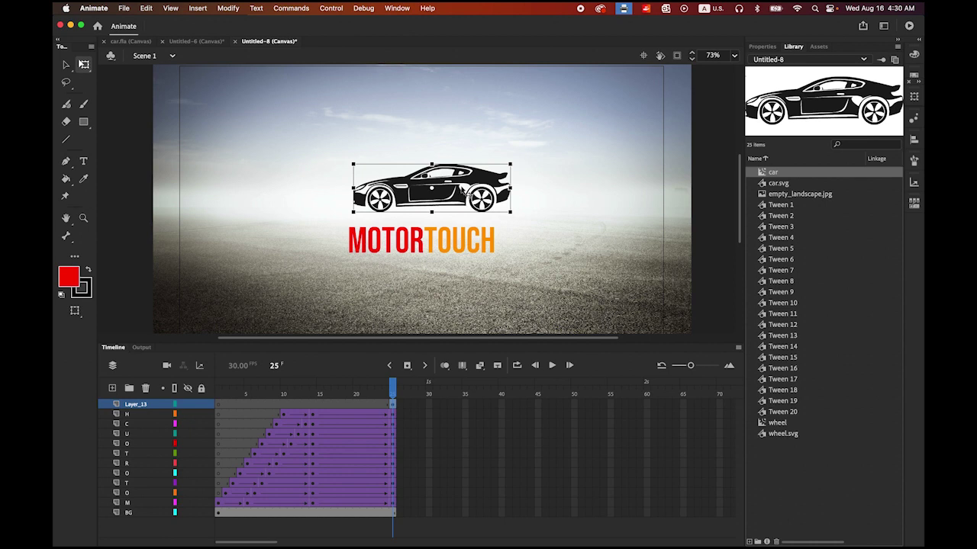
pyautogui.moveTo(466, 193); pyautogui.dragTo(453, 201)
pyautogui.press('v')
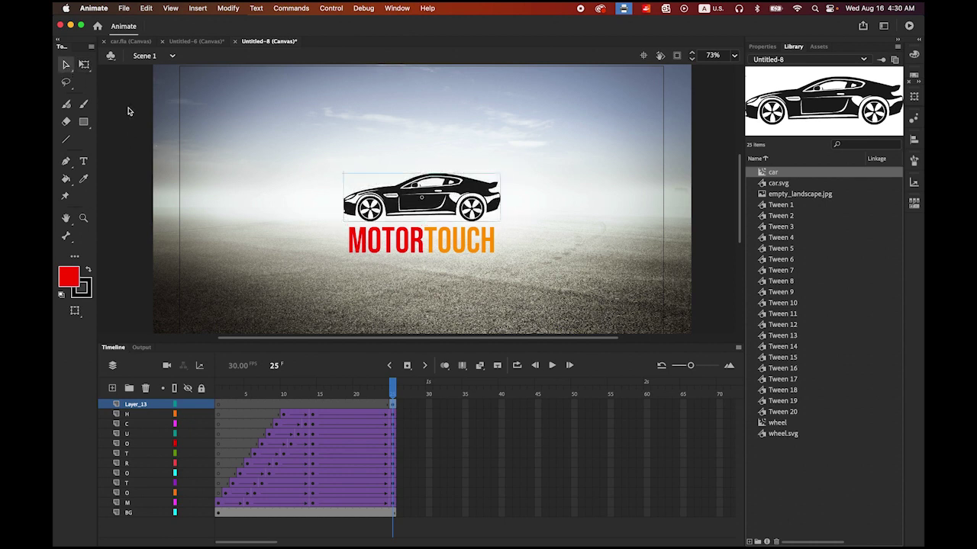
pyautogui.click(140, 120)
pyautogui.click(430, 200)
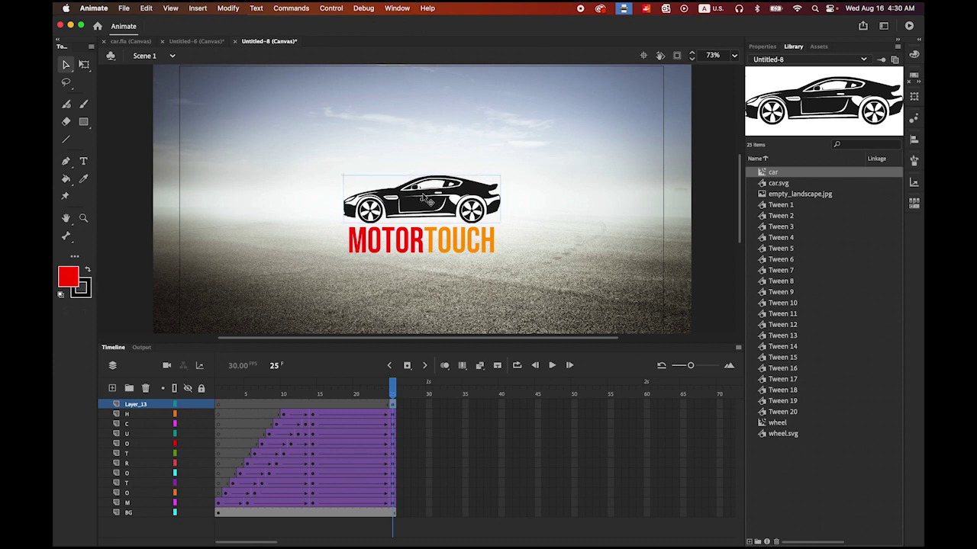
pyautogui.click(130, 145)
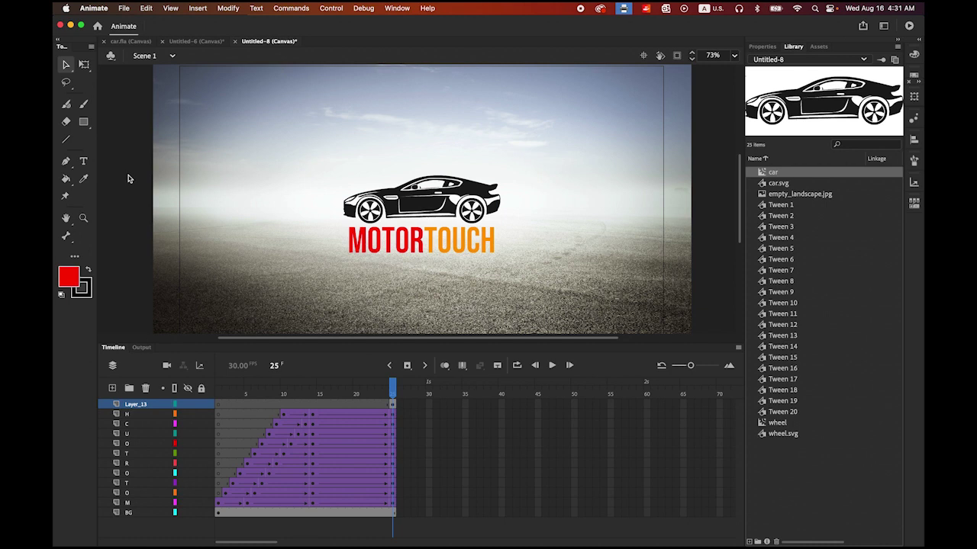
# Add a keyframe at frame 35 on Layer_13 and create a classic tween spanning frames 25–35.
pyautogui.moveTo(328, 392); pyautogui.dragTo(396, 425)
pyautogui.moveTo(393, 393)
pyautogui.mouseDown()
pyautogui.moveTo(382, 393)
pyautogui.moveTo(392, 395)
pyautogui.mouseUp()
pyautogui.click(464, 404)
pyautogui.click(408, 365)
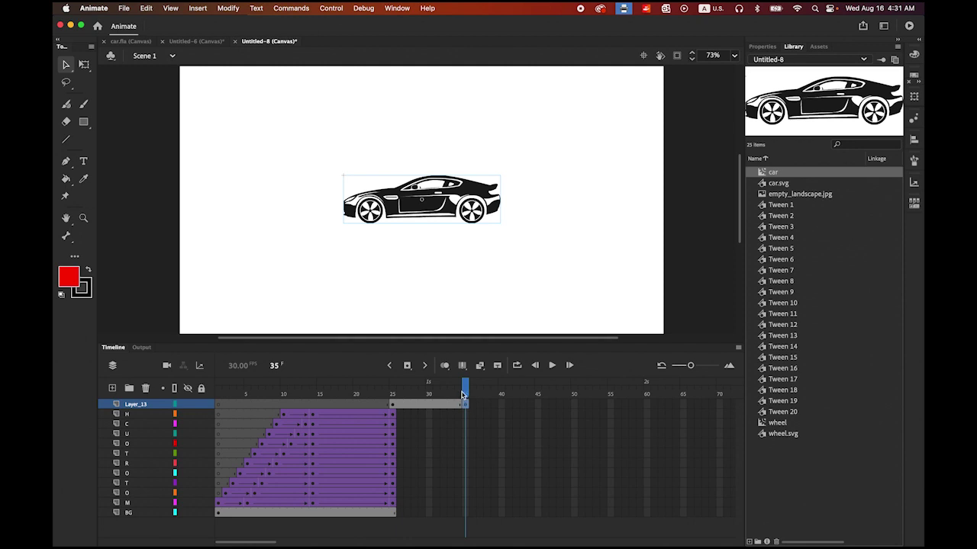
pyautogui.click(430, 408)
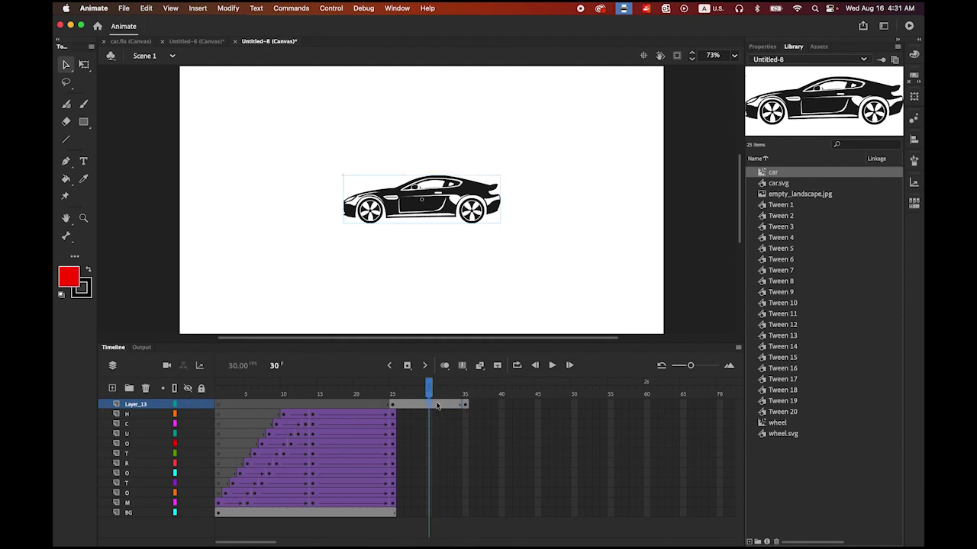
pyautogui.rightClick(431, 405)
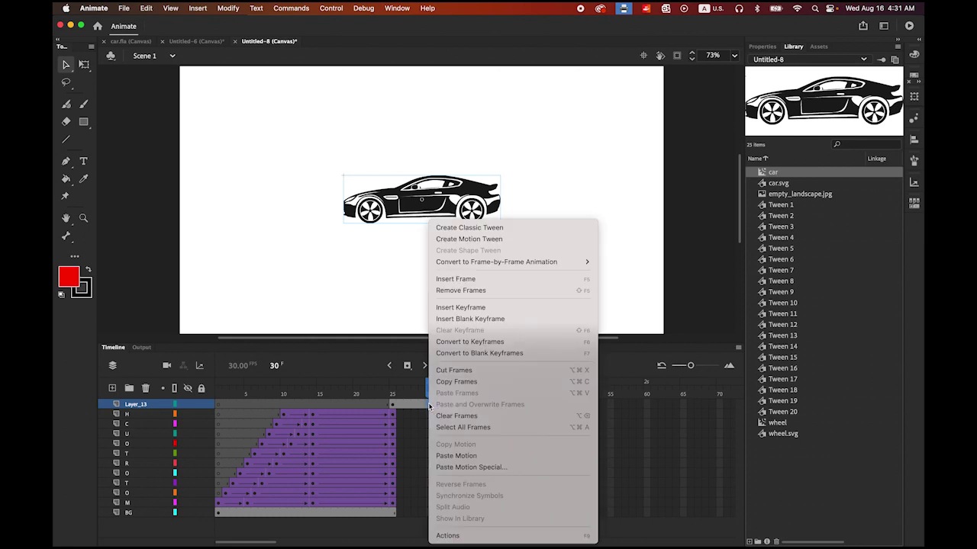
pyautogui.click(486, 228)
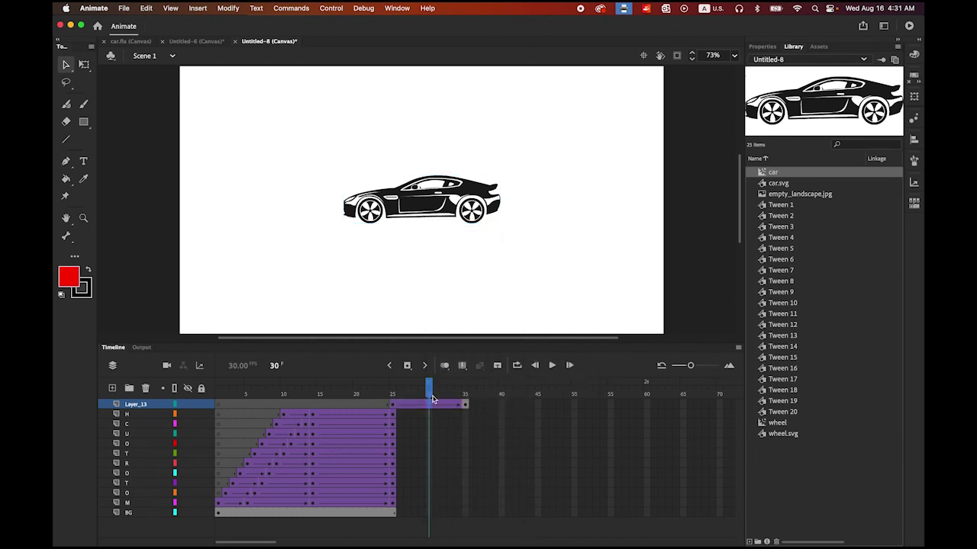
pyautogui.moveTo(429, 388); pyautogui.dragTo(395, 395)
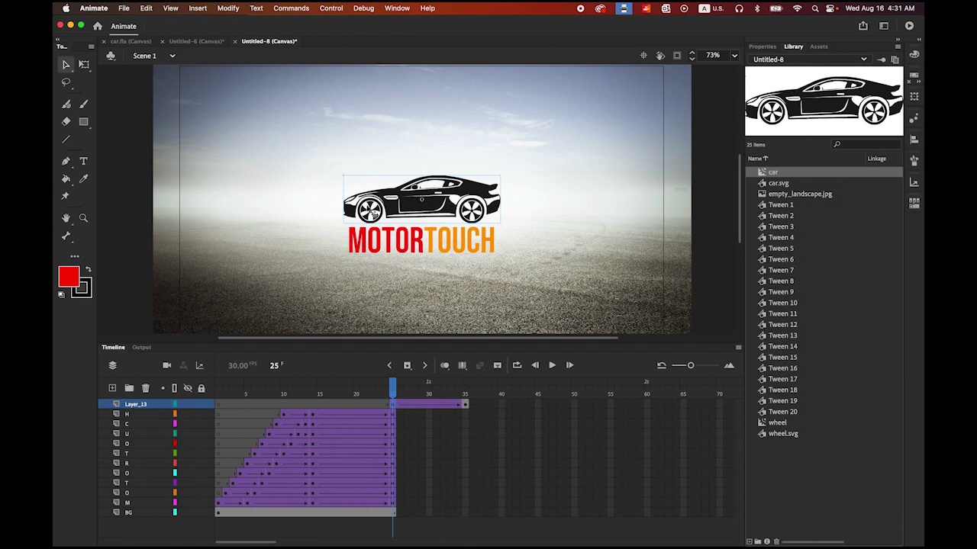
# Move the car beyond the stage's right edge at frame 25 and preview its slide-in.
pyautogui.moveTo(389, 220); pyautogui.dragTo(693, 224)
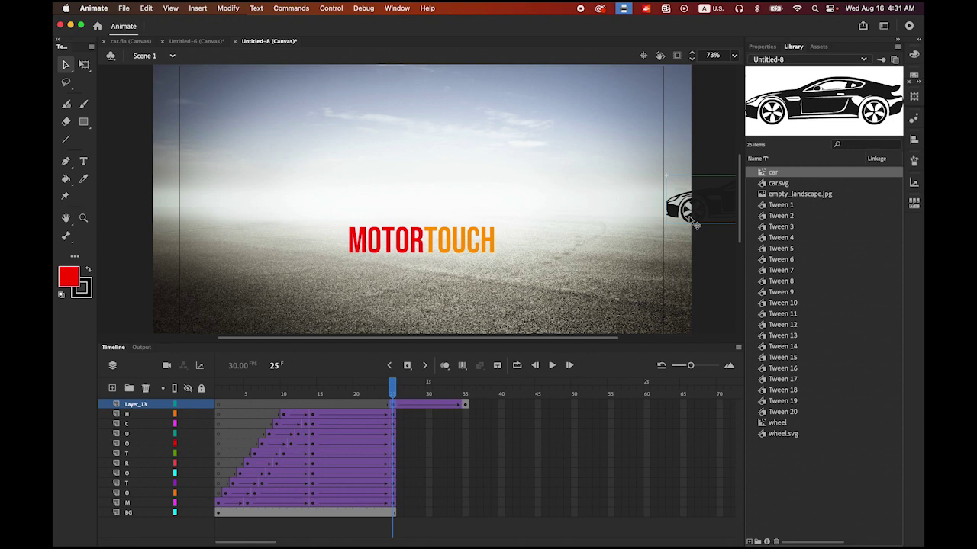
pyautogui.click(552, 366)
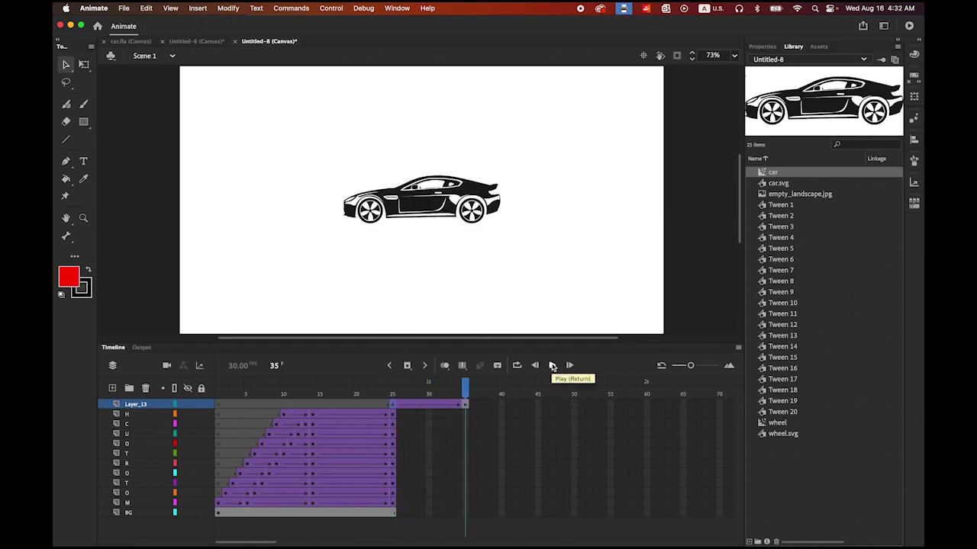
pyautogui.click(552, 365)
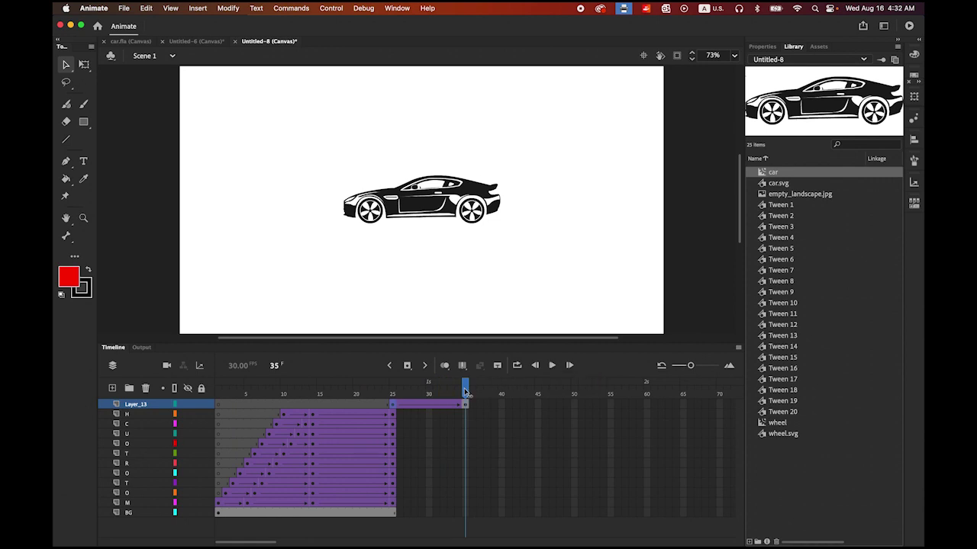
pyautogui.moveTo(466, 392); pyautogui.dragTo(396, 405)
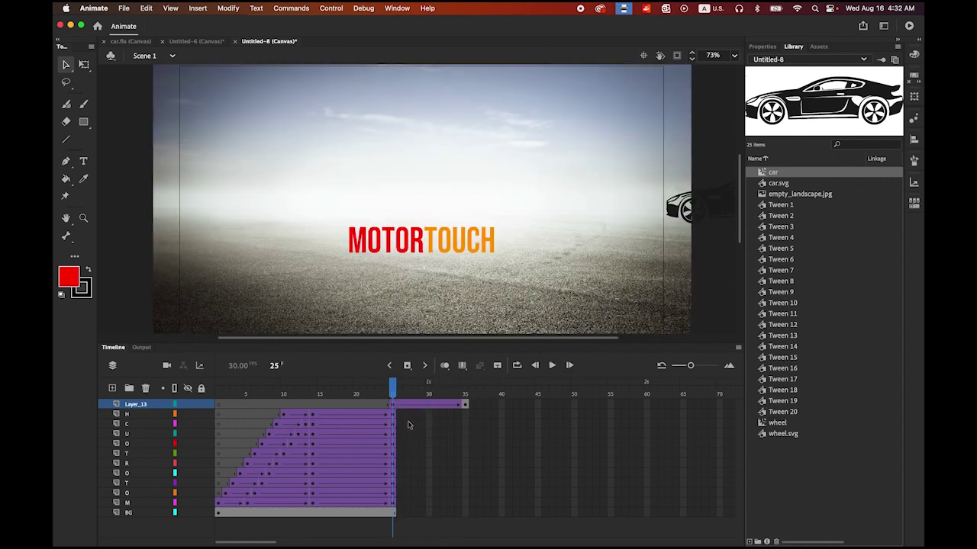
# Set the car tween's Classic Ease to 100 in the Frame properties and preview it.
pyautogui.click(394, 410)
pyautogui.click(762, 47)
pyautogui.click(879, 234)
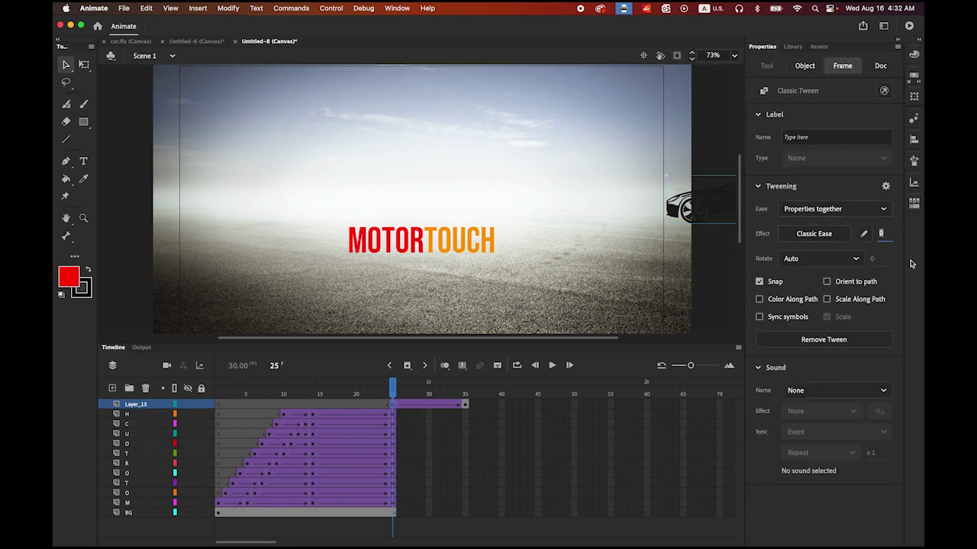
pyautogui.write('100')
pyautogui.press('Return')
pyautogui.click(553, 366)
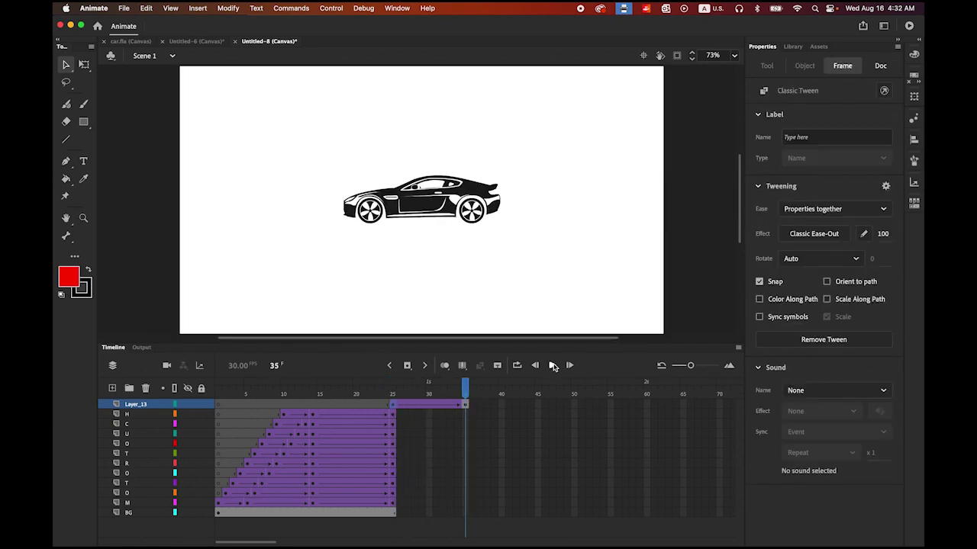
pyautogui.click(552, 365)
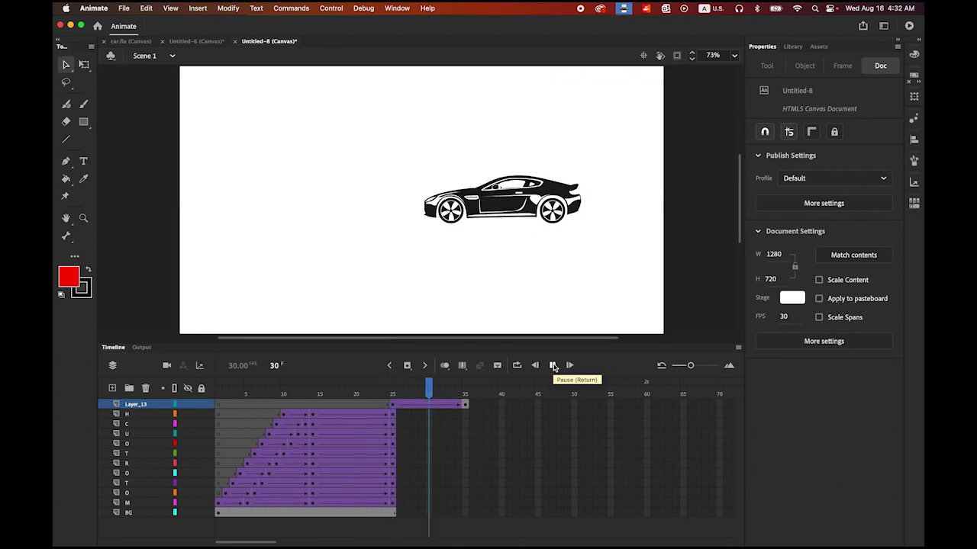
# Try an ease strength of -100 on the car tween and preview the ease-in.
pyautogui.click(394, 405)
pyautogui.click(883, 233)
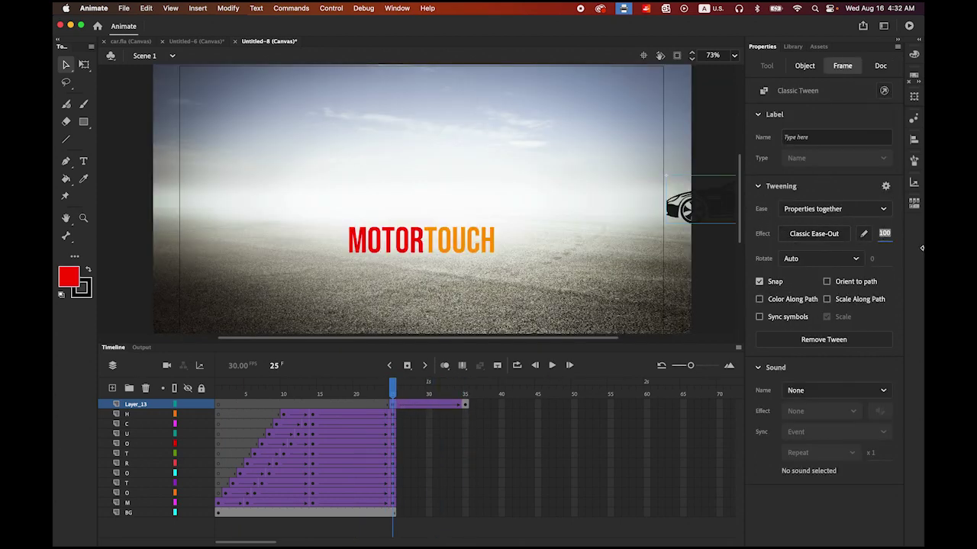
pyautogui.write('-')
pyautogui.write('100')
pyautogui.press('Return')
pyautogui.click(553, 365)
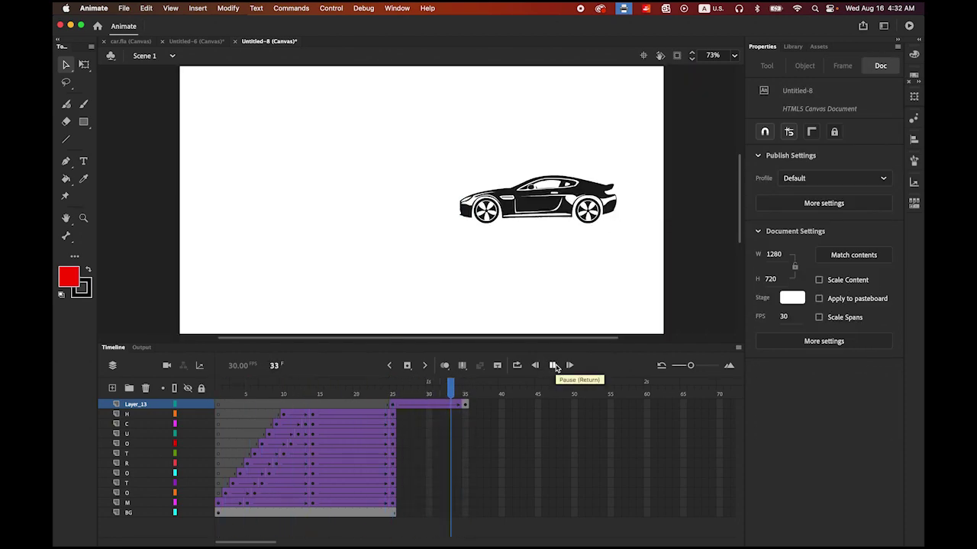
# Restore the car tween's ease strength to 100 and compare frames in the preview.
pyautogui.moveTo(467, 390); pyautogui.dragTo(394, 406)
pyautogui.click(393, 406)
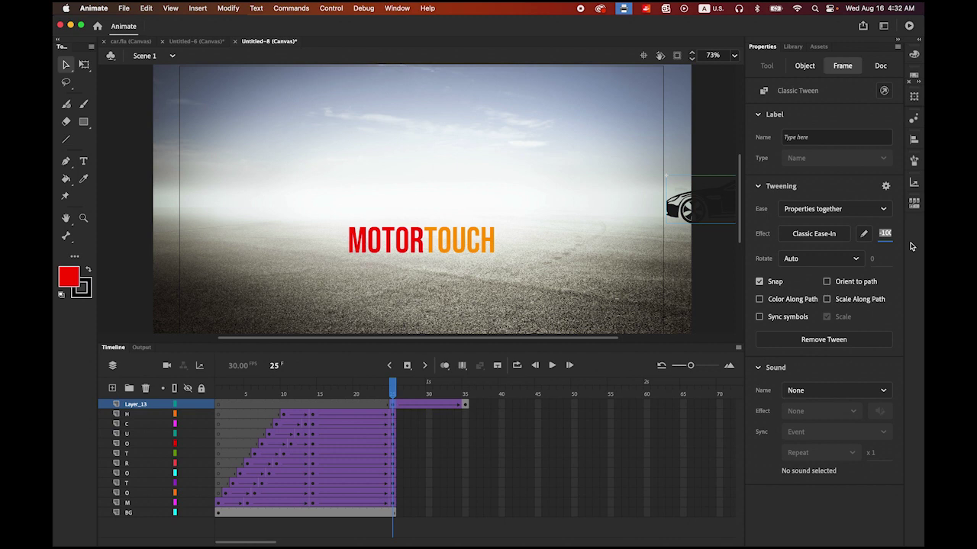
pyautogui.write('100')
pyautogui.press('Return')
pyautogui.click(552, 366)
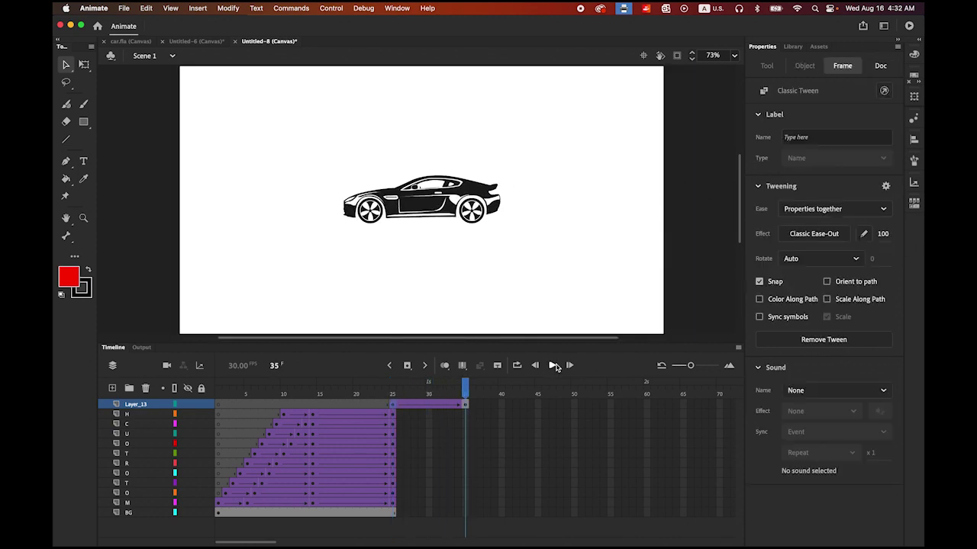
pyautogui.moveTo(467, 392)
pyautogui.mouseDown()
pyautogui.moveTo(225, 395)
pyautogui.moveTo(464, 396)
pyautogui.moveTo(353, 398)
pyautogui.moveTo(466, 410)
pyautogui.mouseUp()
# Add keyframes at frame 35 on letter layers H through M.
pyautogui.click(466, 414)
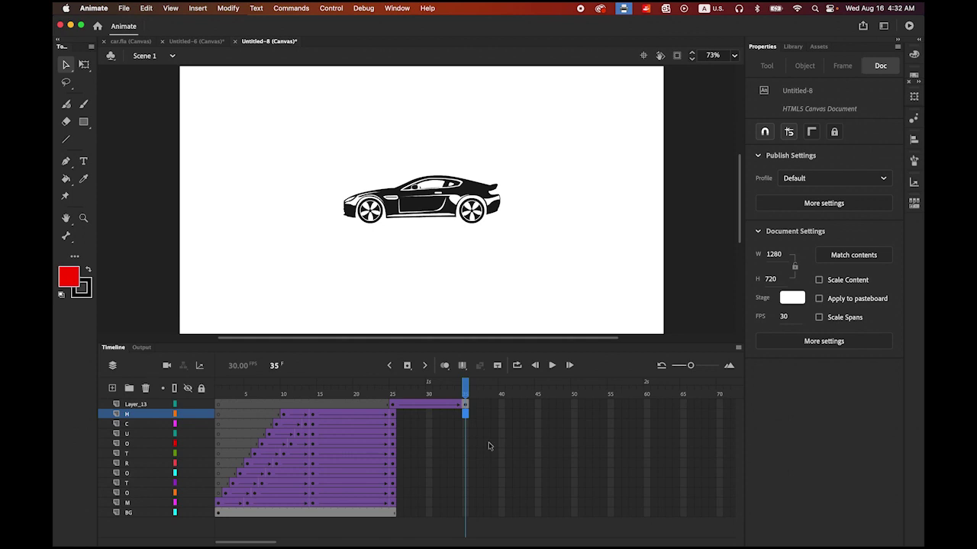
pyautogui.keyDown('shift'); pyautogui.click(467, 505); pyautogui.keyUp('shift')
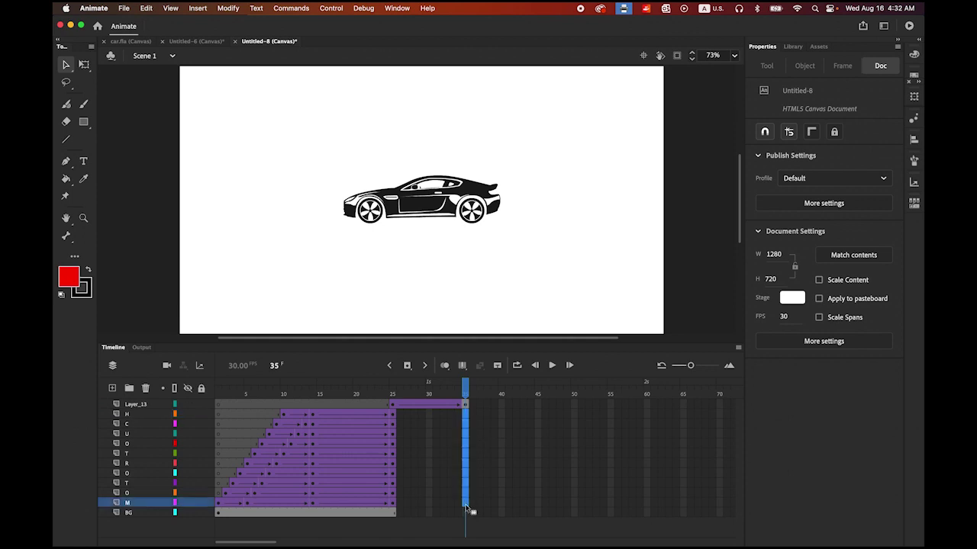
pyautogui.click(407, 366)
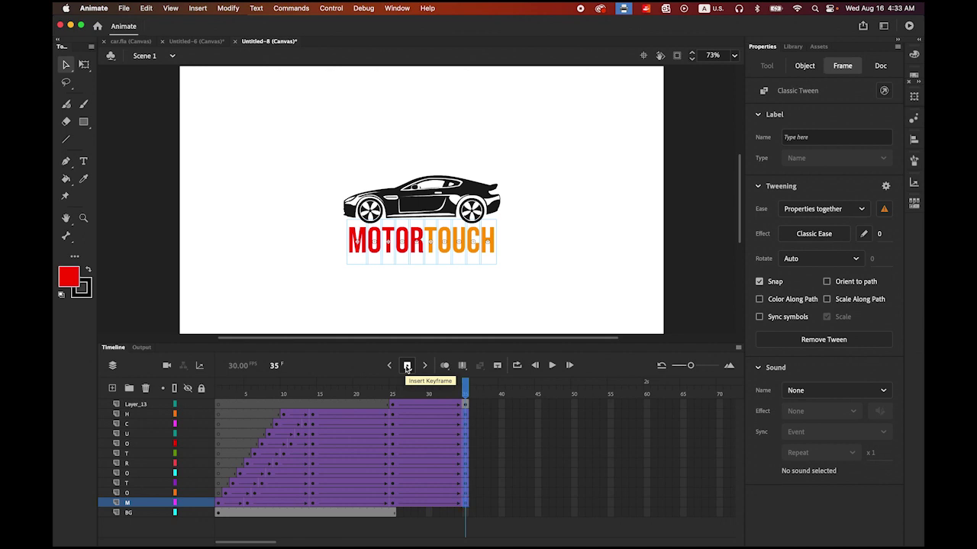
# Extend the BG layer to frame 35 and play the animation from frame 1.
pyautogui.click(465, 515)
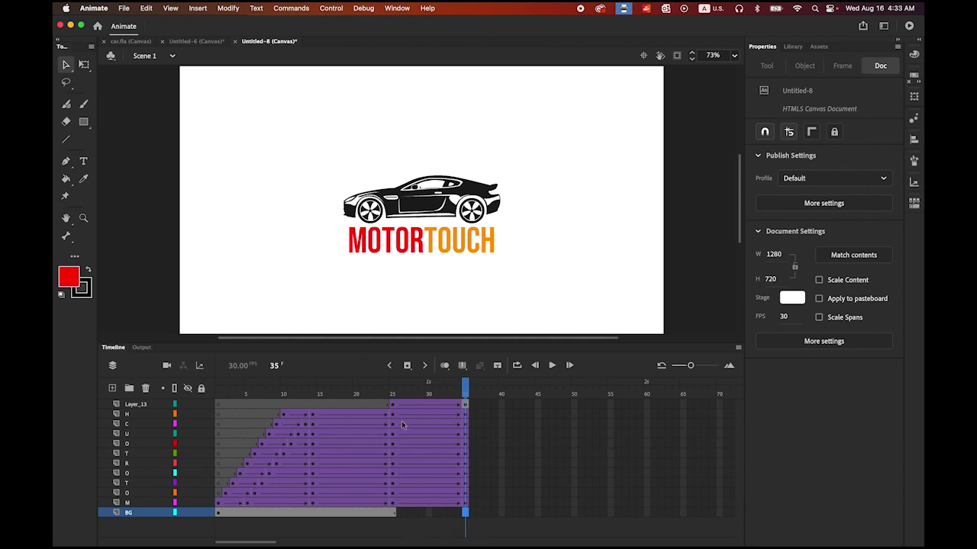
pyautogui.click(407, 366)
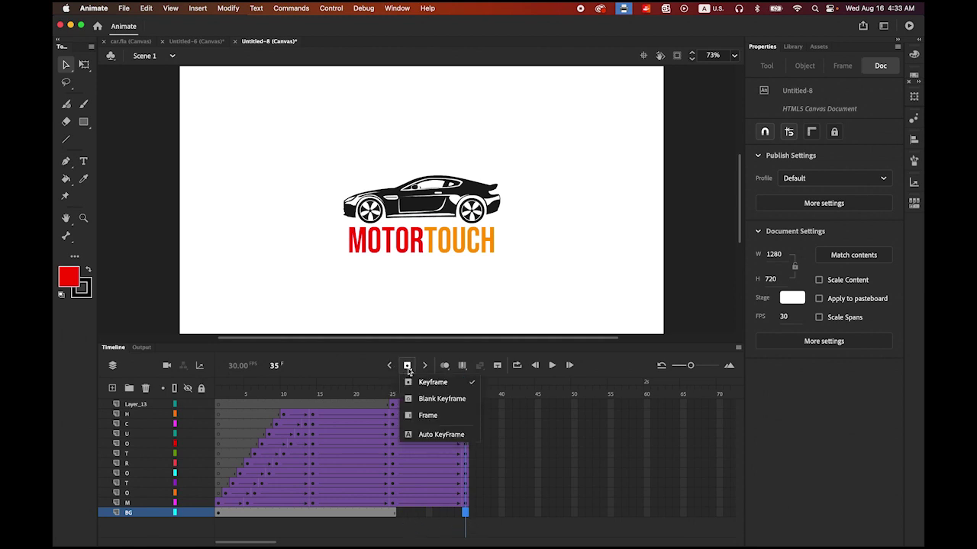
pyautogui.click(431, 417)
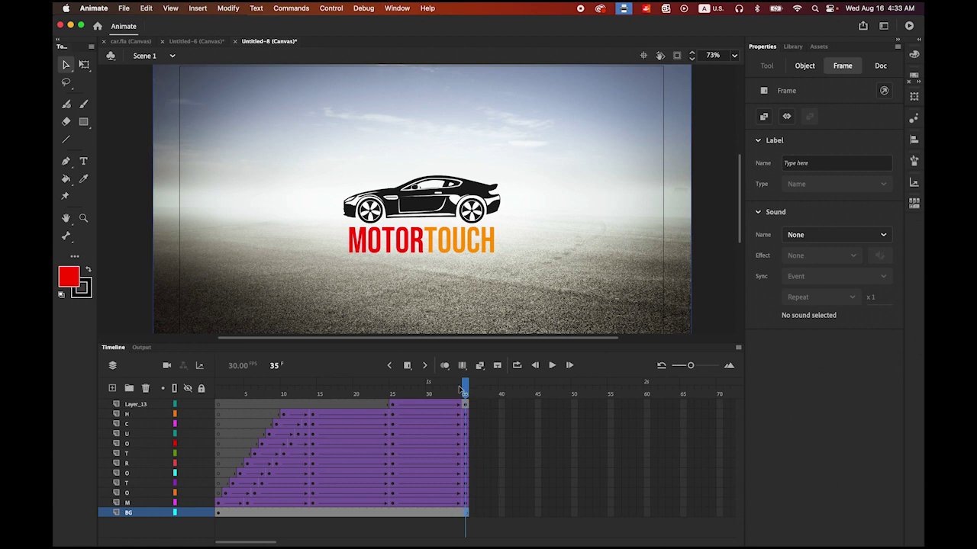
pyautogui.moveTo(467, 388); pyautogui.dragTo(203, 401)
pyautogui.click(552, 365)
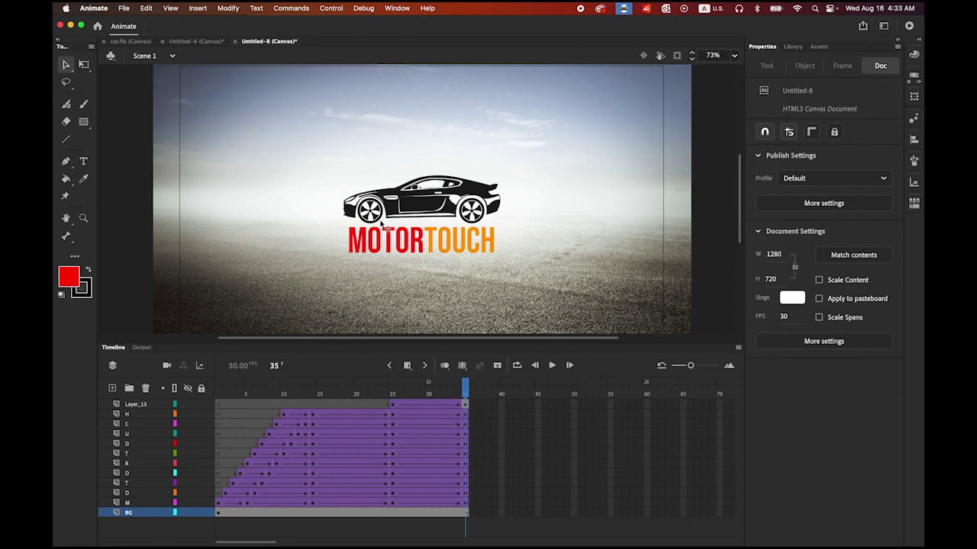
pyautogui.click(337, 8)
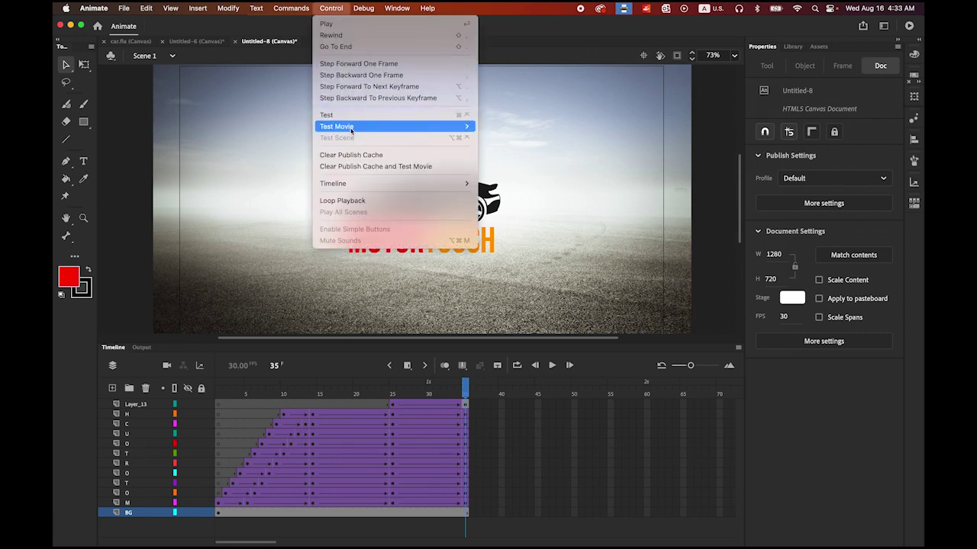
# Test the movie in the browser and postpone the iCloud alert to watch it in Chrome.
pyautogui.moveTo(371, 128)
pyautogui.click(509, 139)
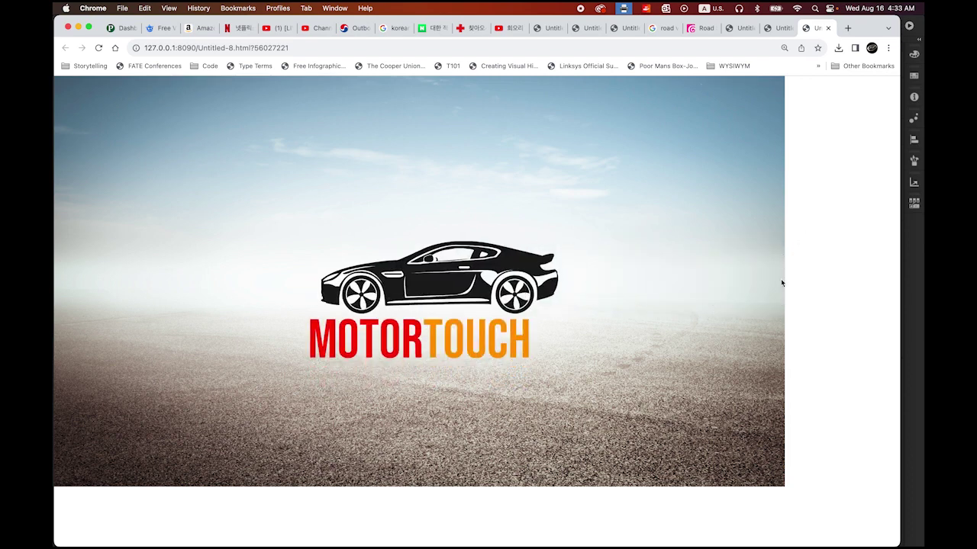
pyautogui.click(490, 241)
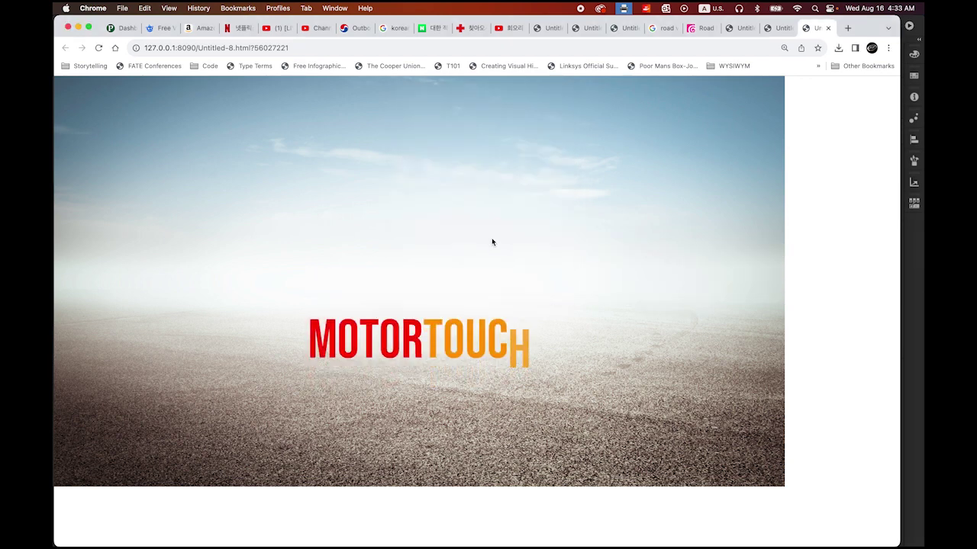
# Return to Animate's timeline, review the motion and compress the frames view.
pyautogui.press('super+Tab')
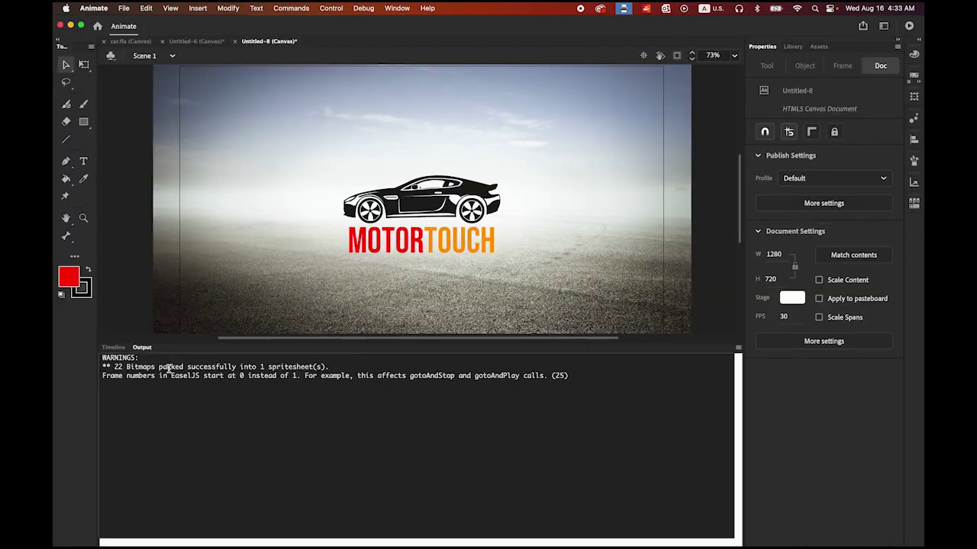
pyautogui.click(115, 347)
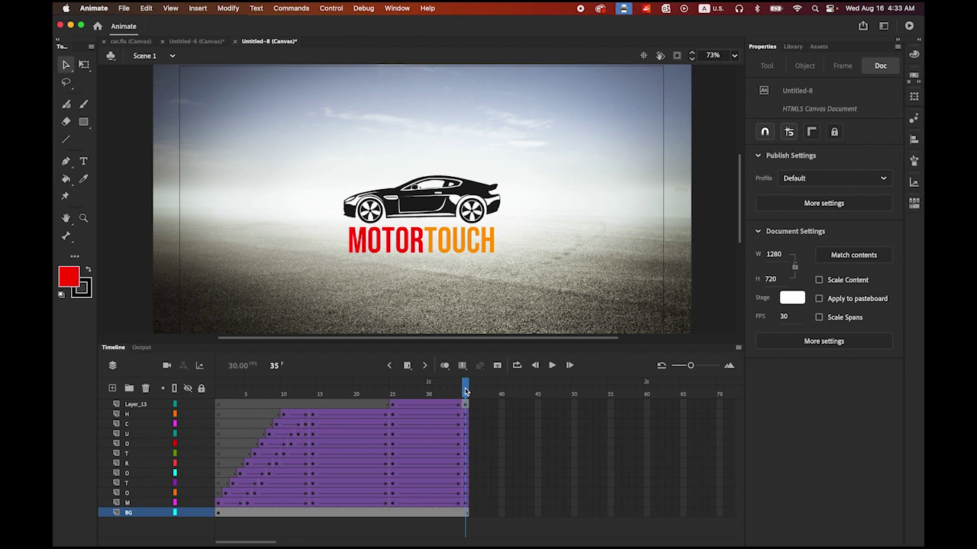
pyautogui.moveTo(466, 391)
pyautogui.mouseDown()
pyautogui.moveTo(392, 391)
pyautogui.moveTo(465, 391)
pyautogui.mouseUp()
pyautogui.moveTo(690, 366); pyautogui.dragTo(685, 368)
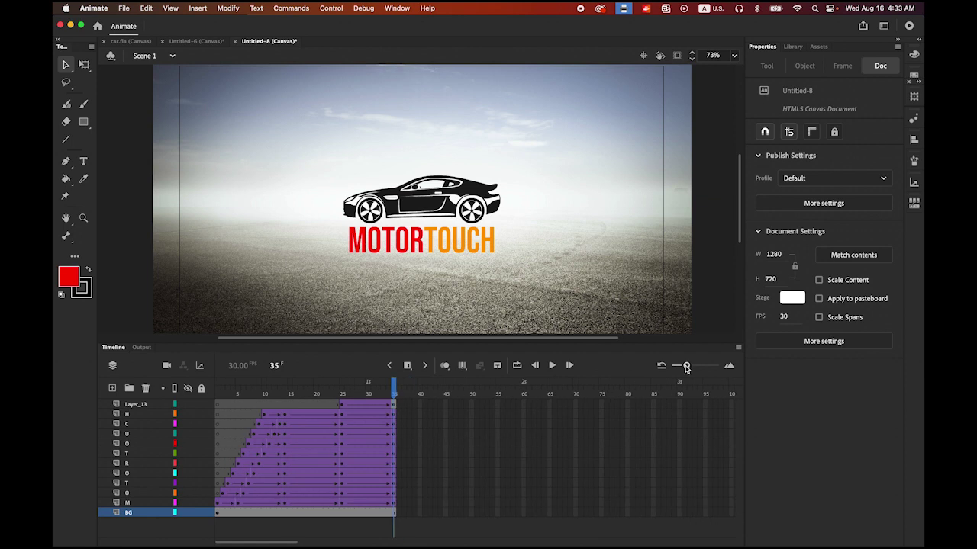
pyautogui.moveTo(276, 543); pyautogui.dragTo(296, 543)
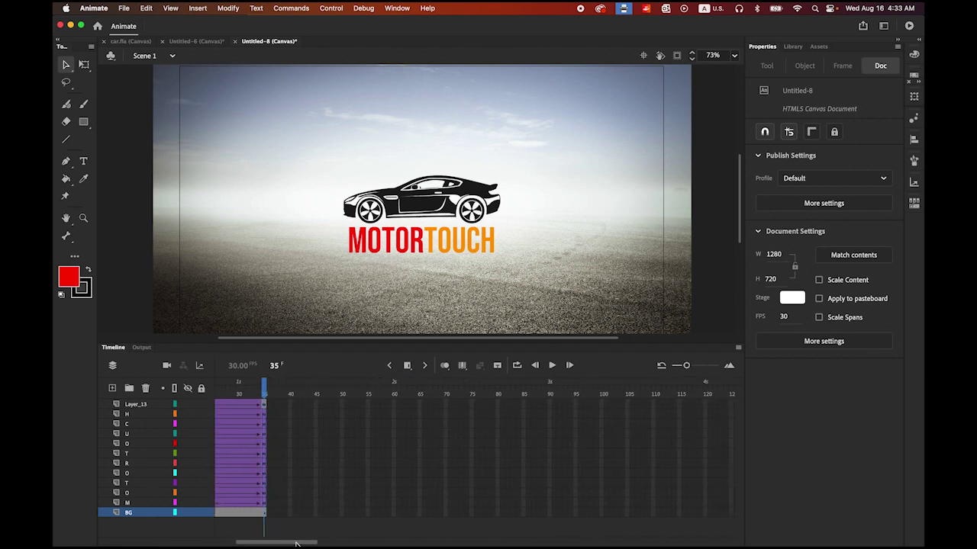
# Insert keyframes at frame 120 on Layer_13 through M and extend BG to frame 120.
pyautogui.click(705, 405)
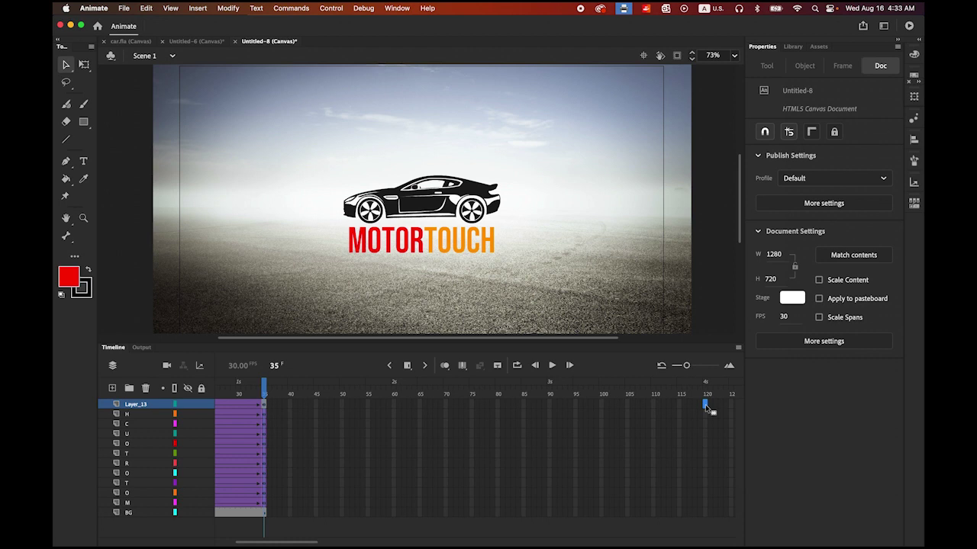
pyautogui.keyDown('shift'); pyautogui.click(705, 504); pyautogui.keyUp('shift')
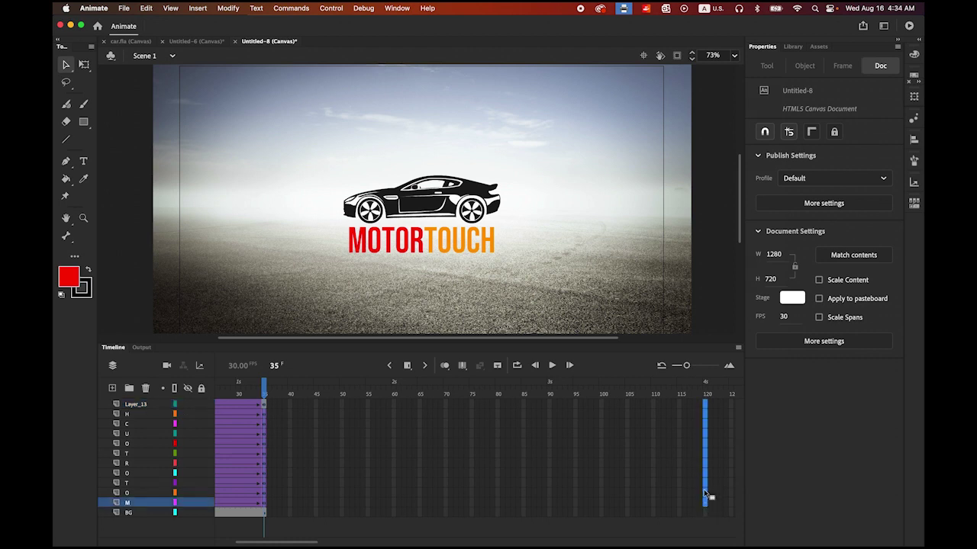
pyautogui.click(408, 366)
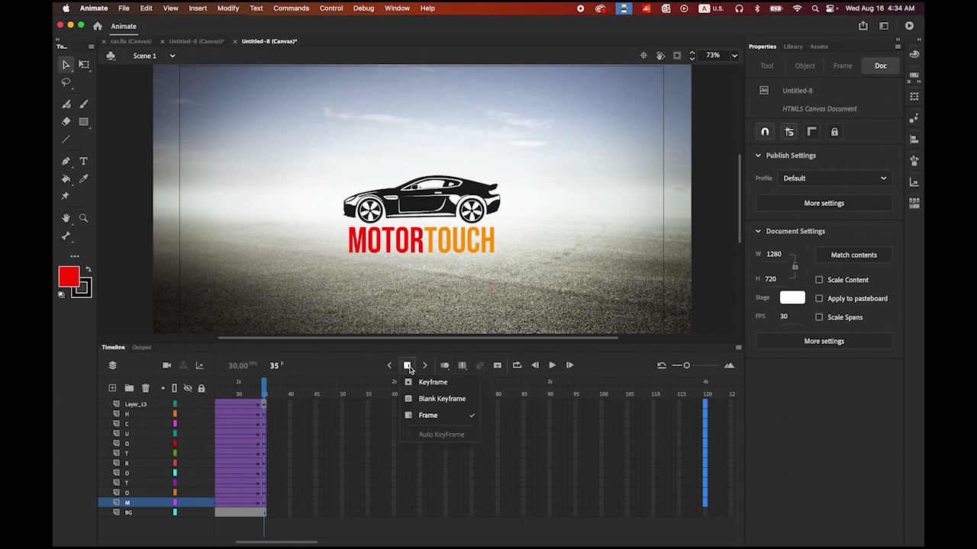
pyautogui.click(427, 384)
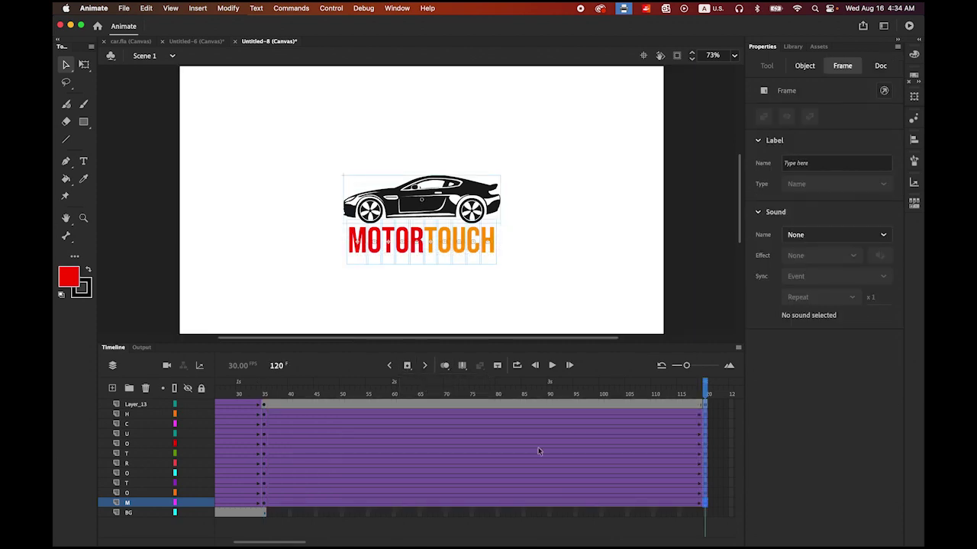
pyautogui.click(707, 515)
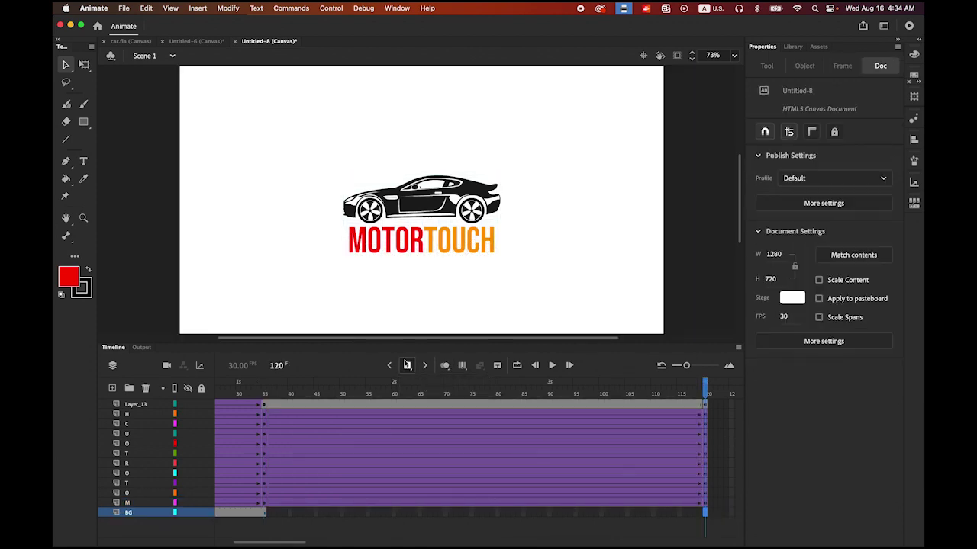
pyautogui.click(407, 365)
pyautogui.click(432, 416)
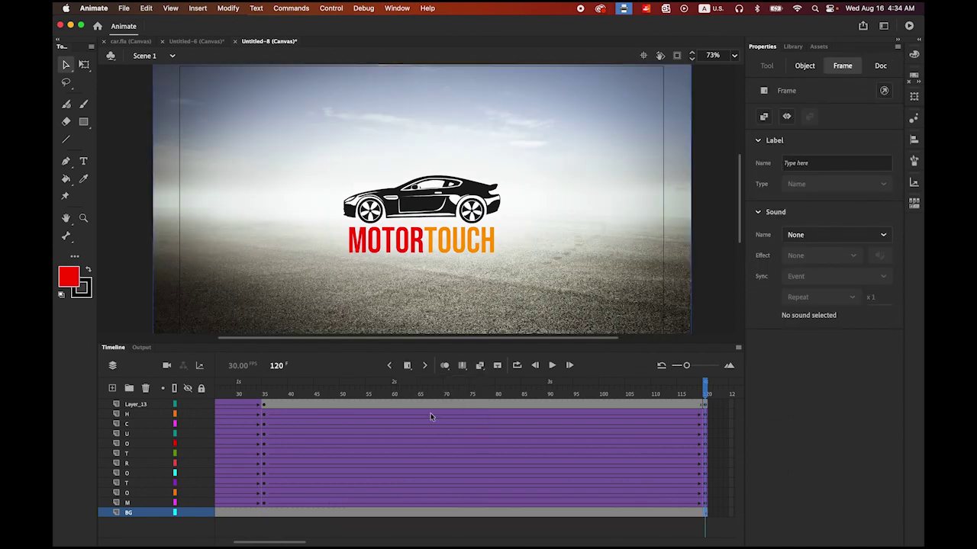
# Test the movie in a web browser via Control > Test Movie.
pyautogui.click(331, 8)
pyautogui.moveTo(368, 126)
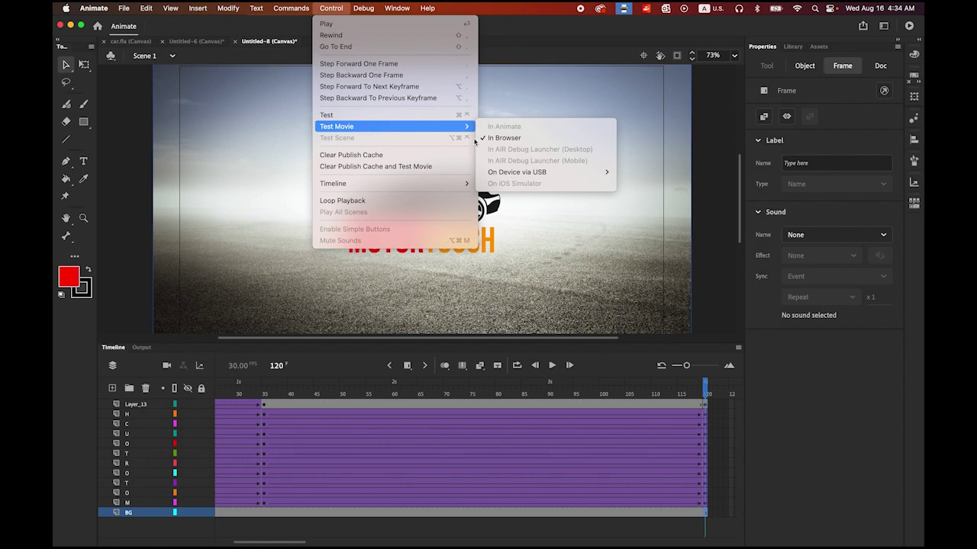
pyautogui.click(497, 138)
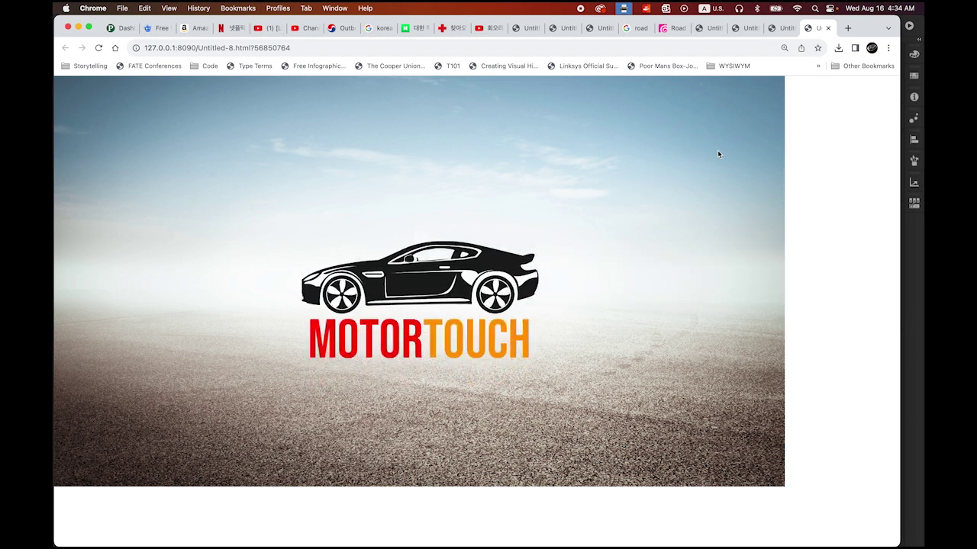
# Return to Animate and use Save As to store the document as motortouch.fla.
pyautogui.click(909, 291)
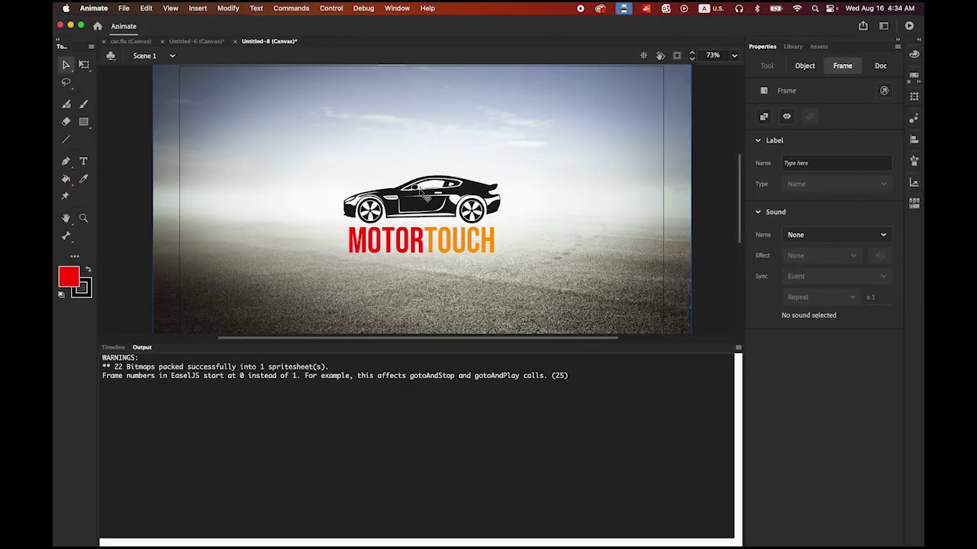
pyautogui.click(114, 348)
pyautogui.click(123, 7)
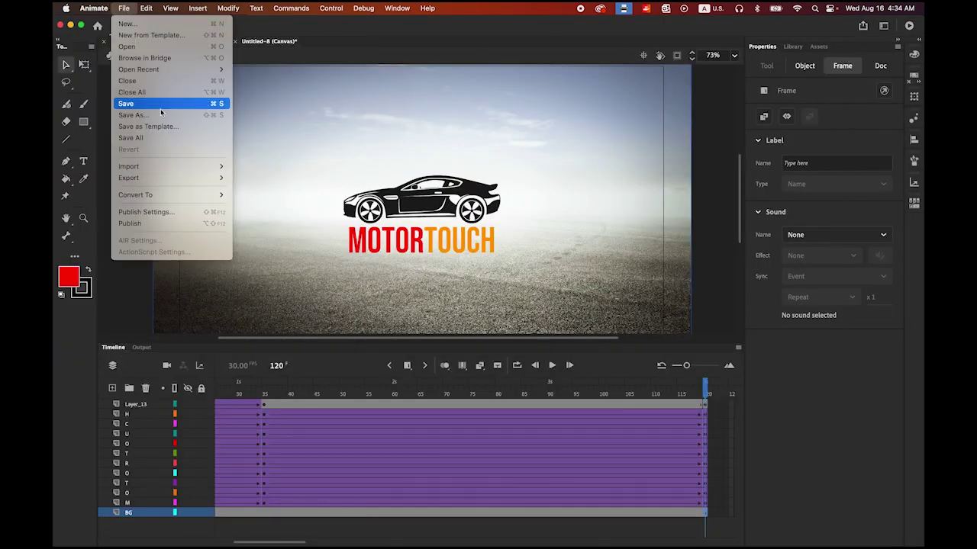
pyautogui.click(160, 109)
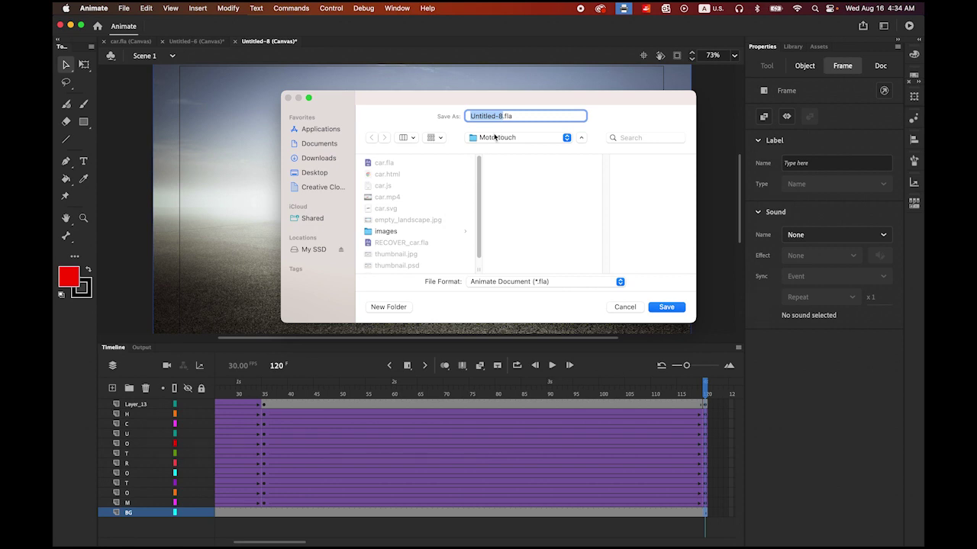
pyautogui.write('motortouch')
pyautogui.click(666, 307)
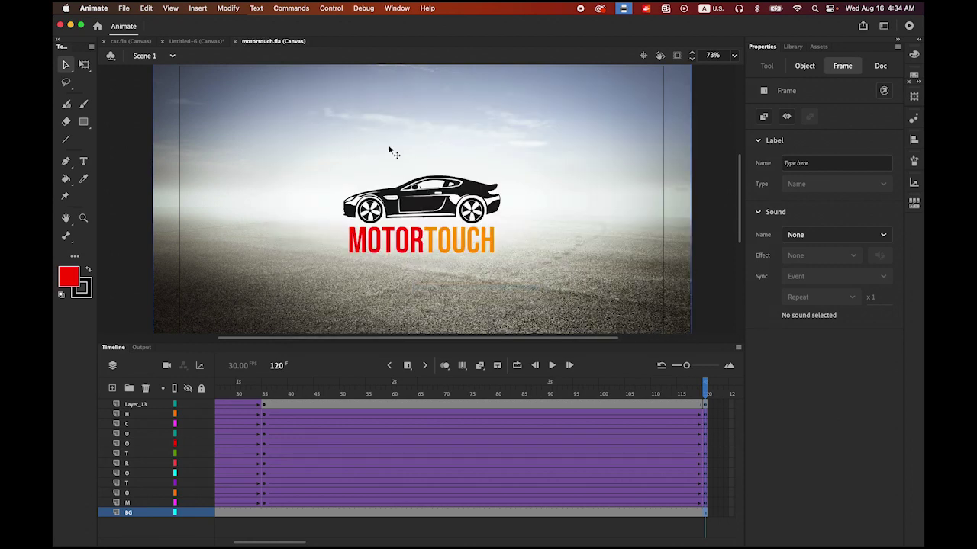
pyautogui.click(122, 8)
pyautogui.moveTo(156, 177)
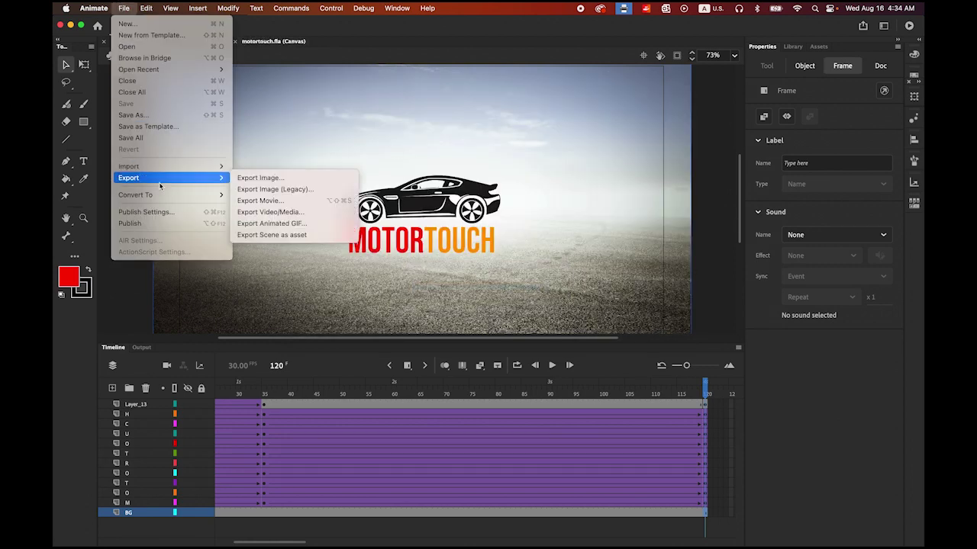
# Export an H.264 video with the YouTube 720p HD preset as motortouch, then open motortouch.mp4.
pyautogui.click(297, 216)
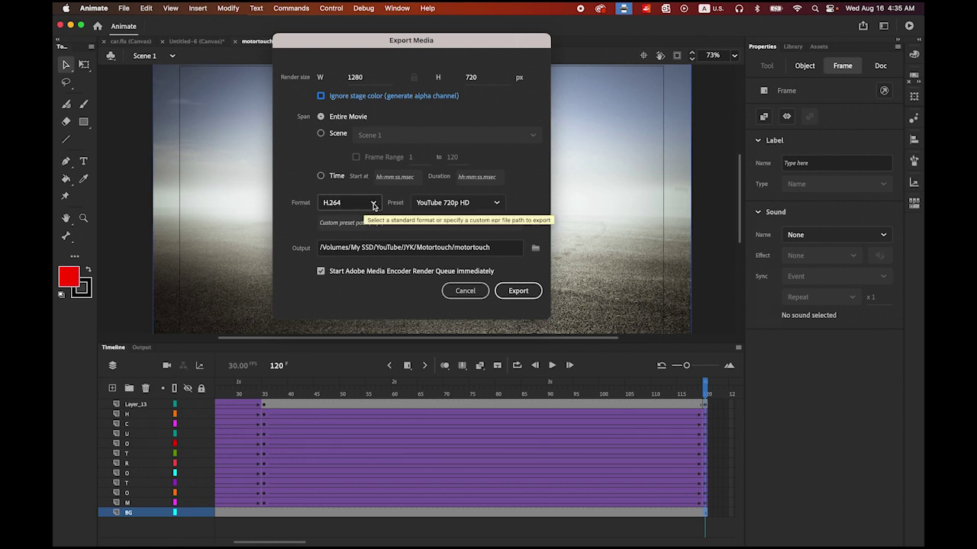
pyautogui.click(496, 205)
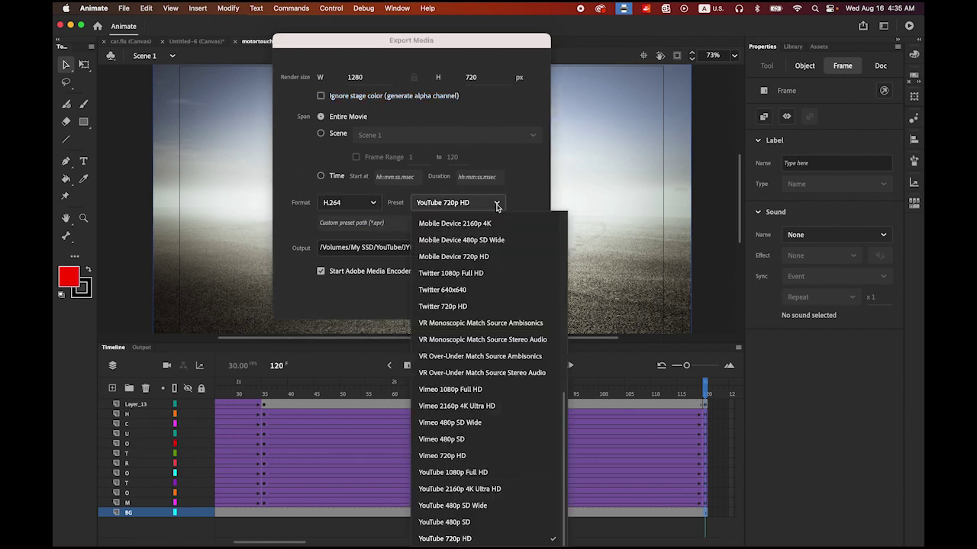
pyautogui.click(456, 538)
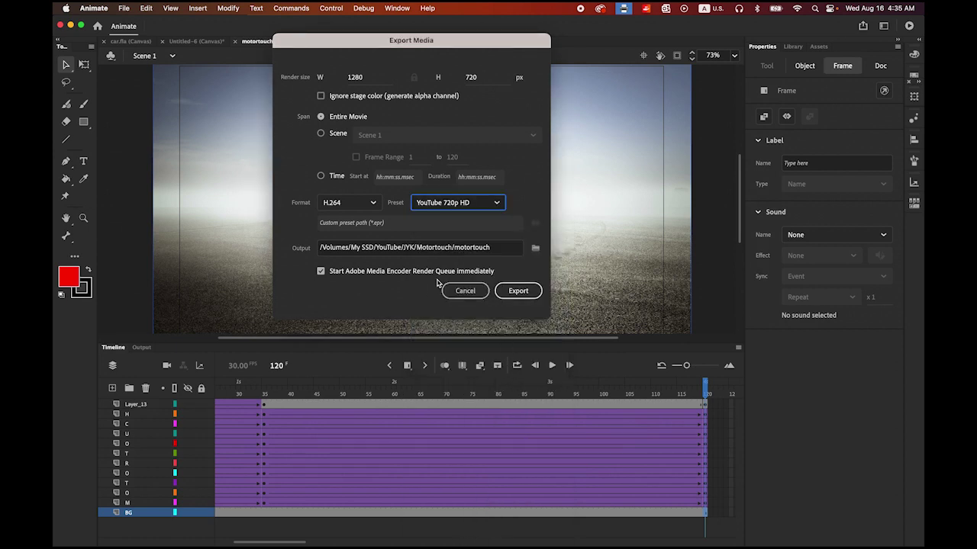
pyautogui.click(535, 249)
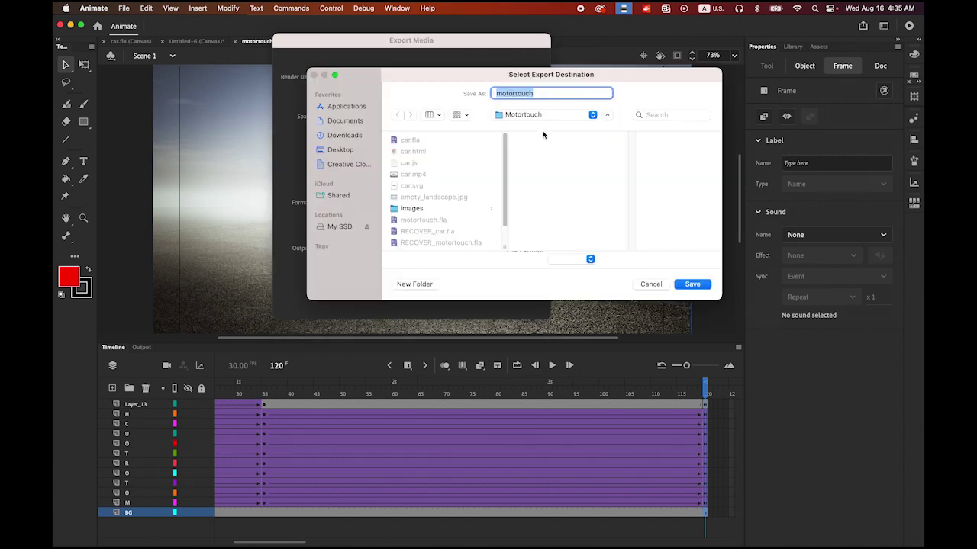
pyautogui.click(692, 285)
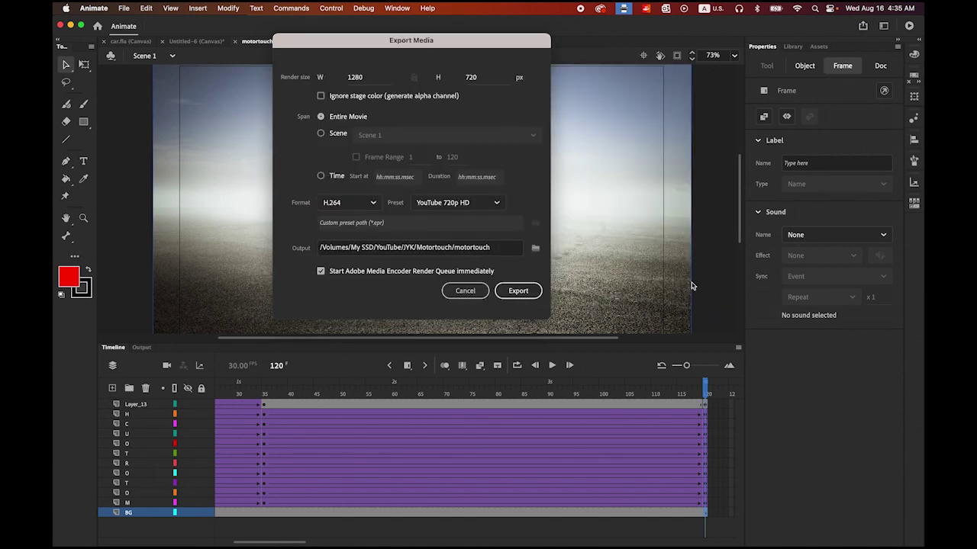
pyautogui.click(518, 291)
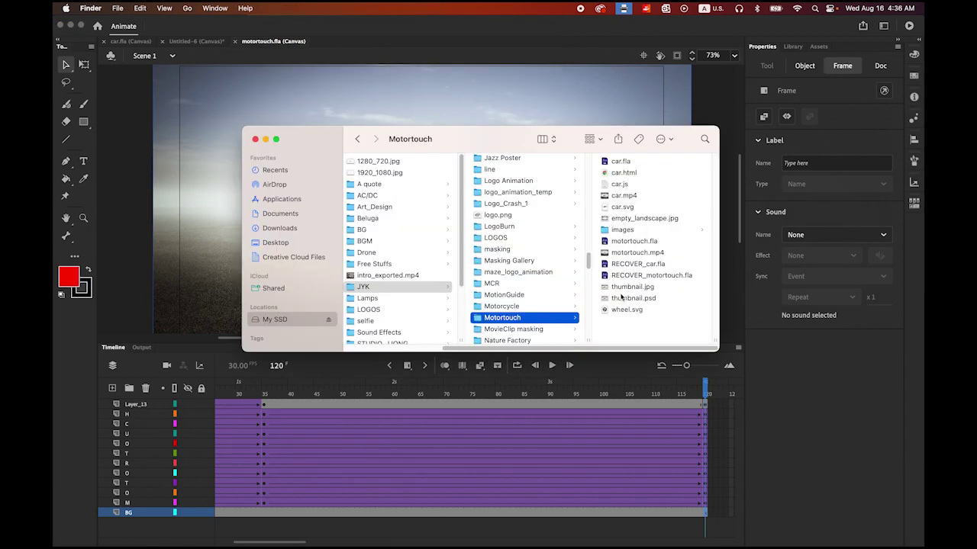
pyautogui.click(629, 258)
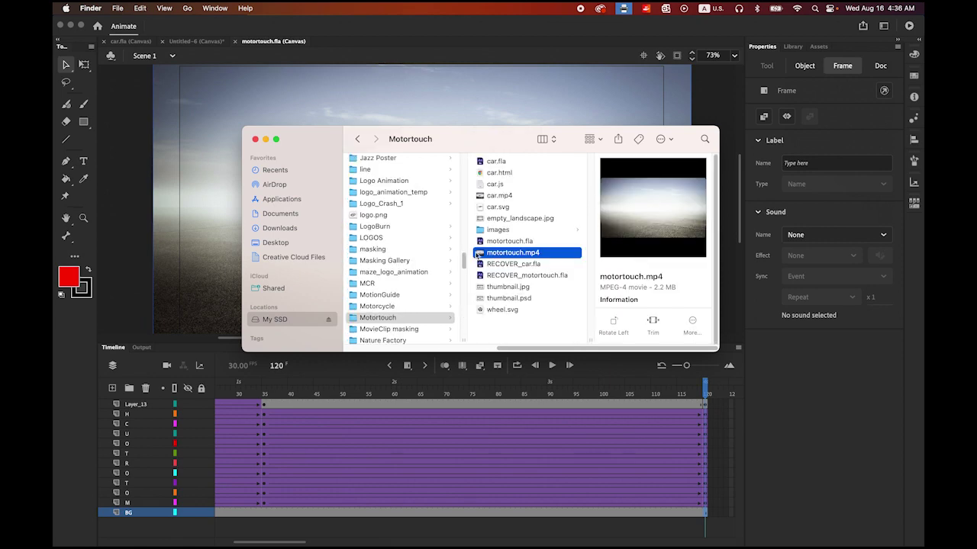
pyautogui.doubleClick(479, 253)
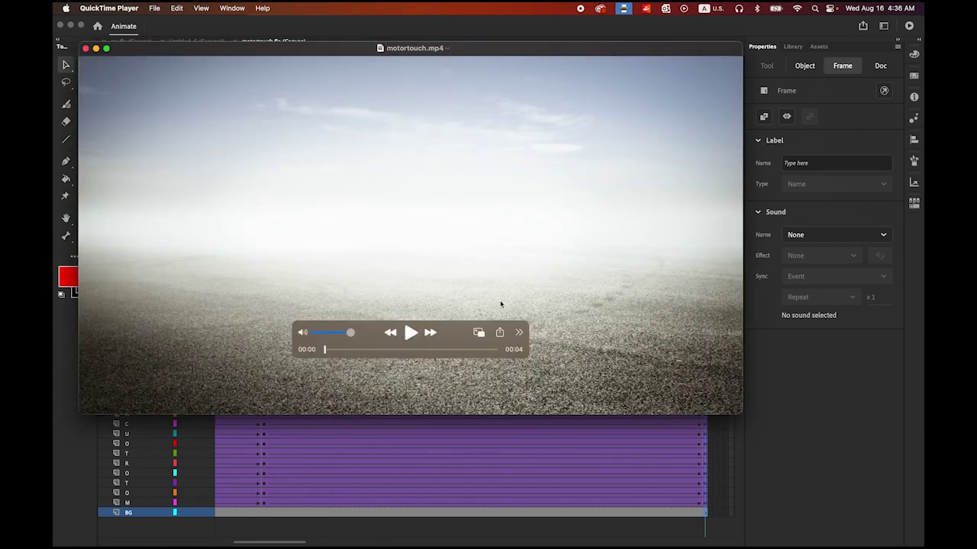
# Switch QuickTime's motortouch.mp4 window to full screen for playback.
pyautogui.click(106, 48)
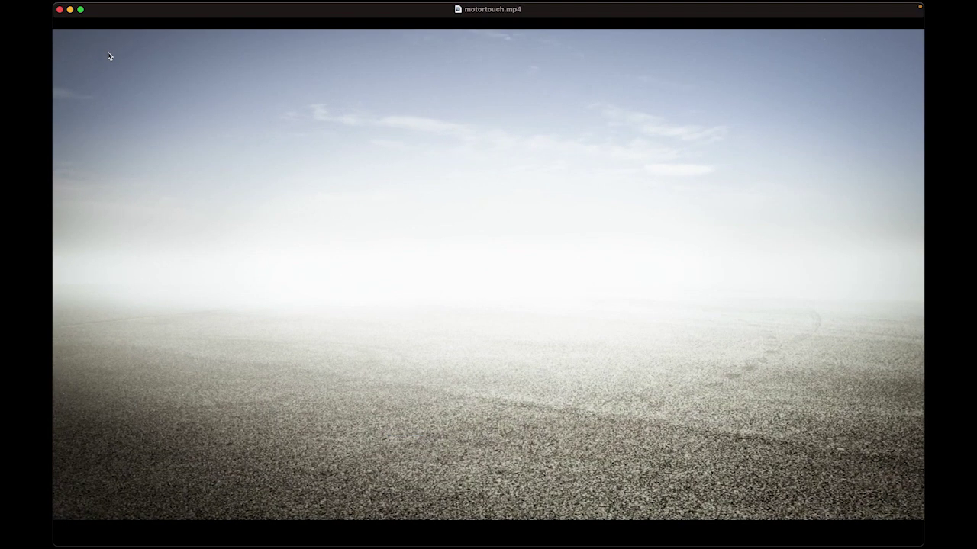